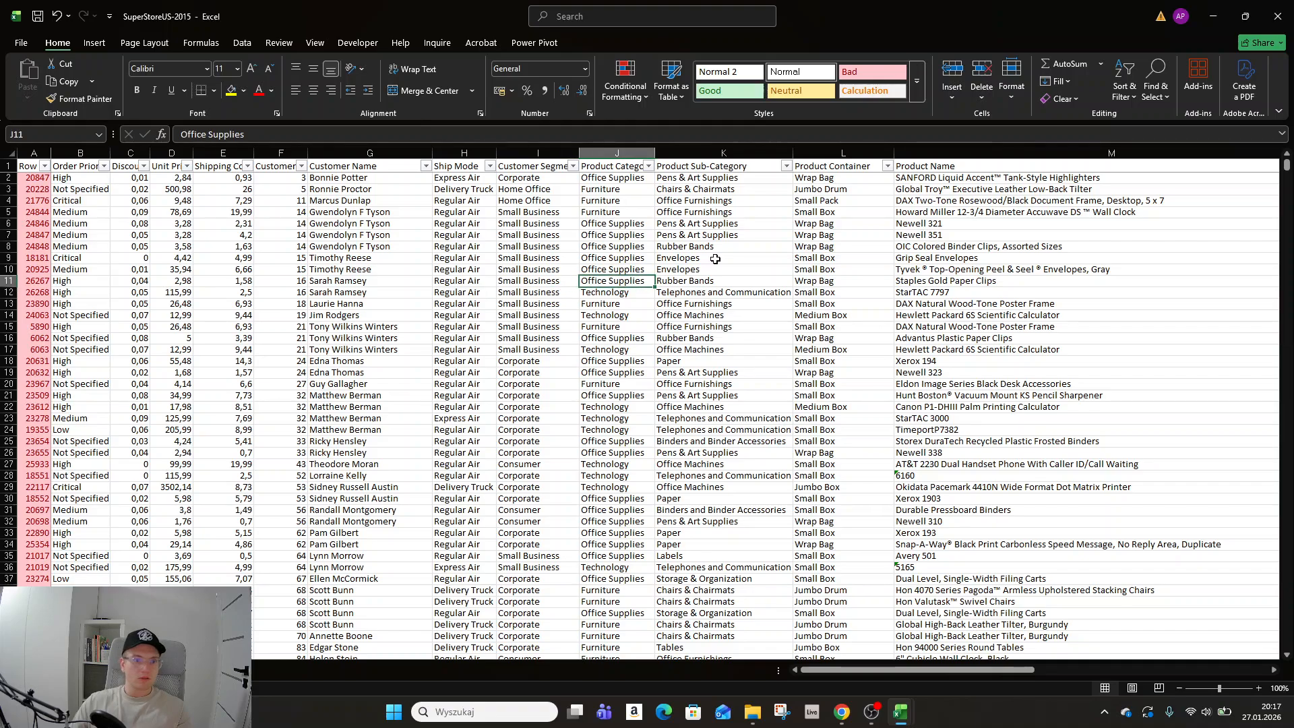
Browse across the dataset's columns to reach the Order Date column.
key(Right)
key(Right)
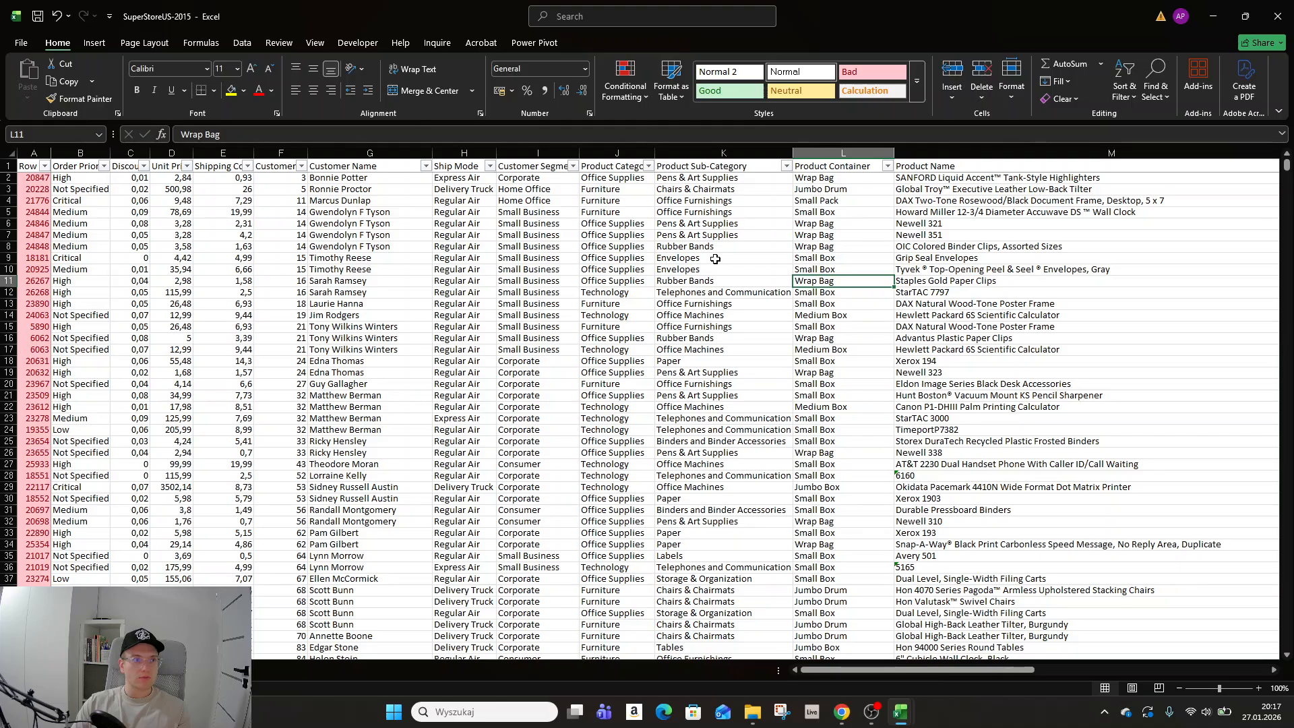
key(ctrl+Up)
key(Right)
key(Right)
key(Right)
key(Right)
key(Right)
key(Right)
key(Right)
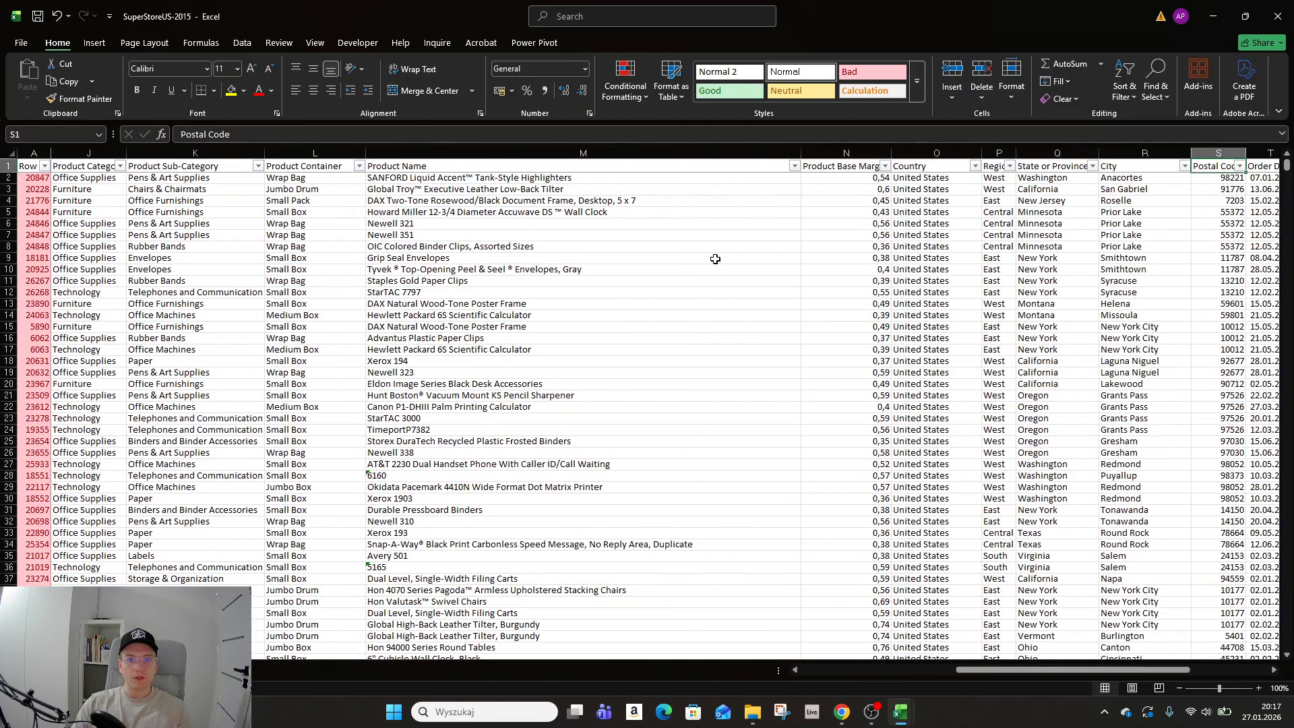
key(Right)
key(Right)
key(Right)
key(Right)
key(Right)
key(Right)
key(Right)
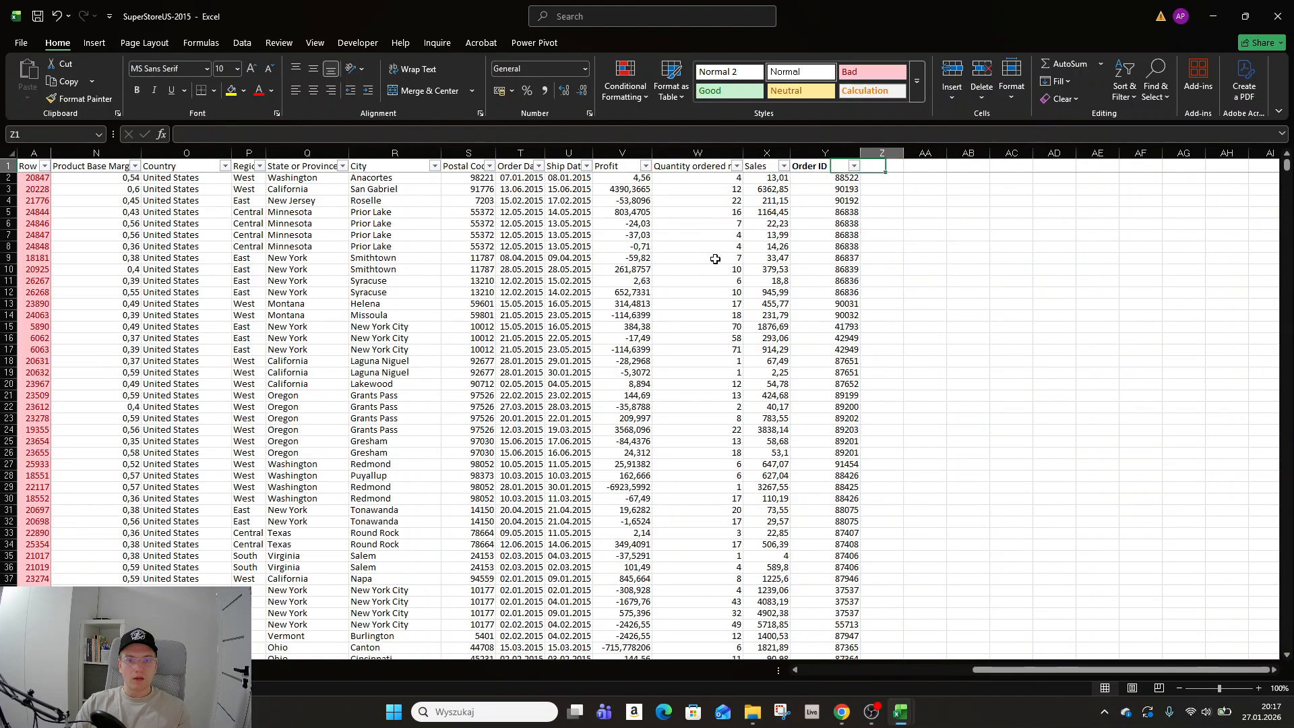
key(Left)
key(Left)
key(Left)
key(Left)
key(Left)
key(Left)
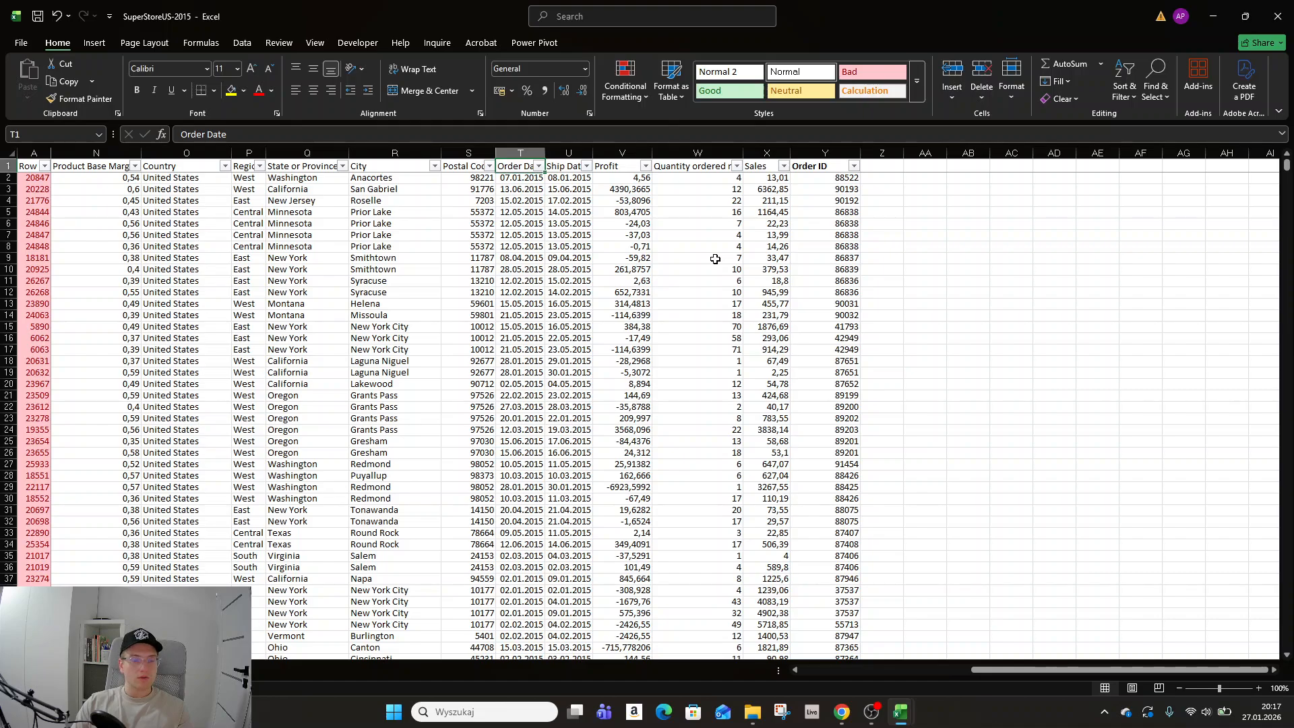
key(Down)
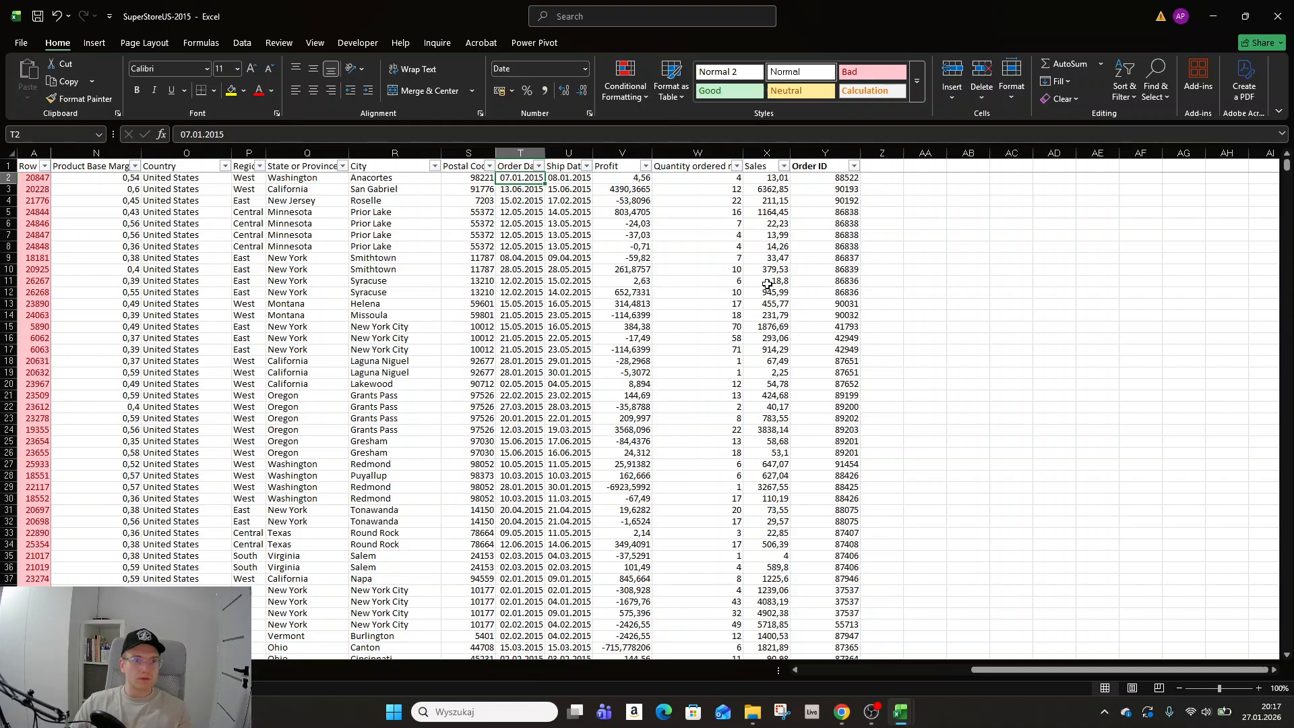
Widen the Order Date column so its dates display fully.
drag(545, 153, 574, 153)
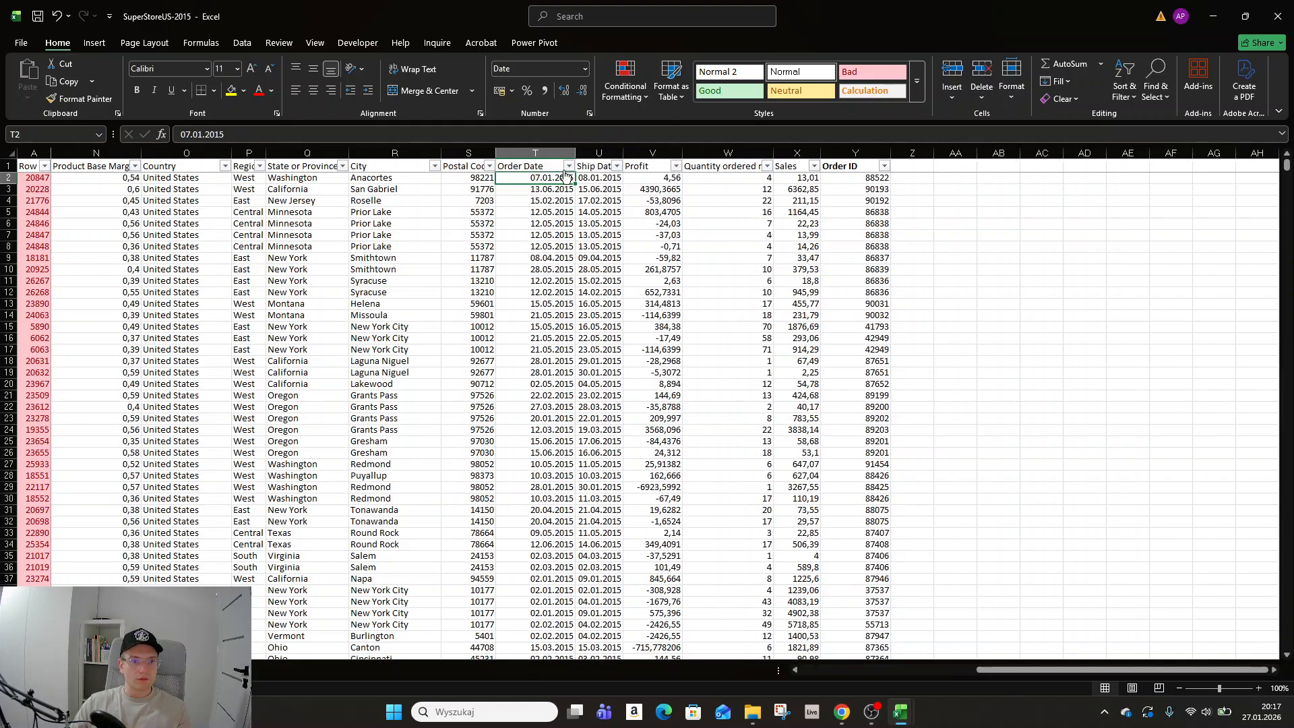
click(558, 231)
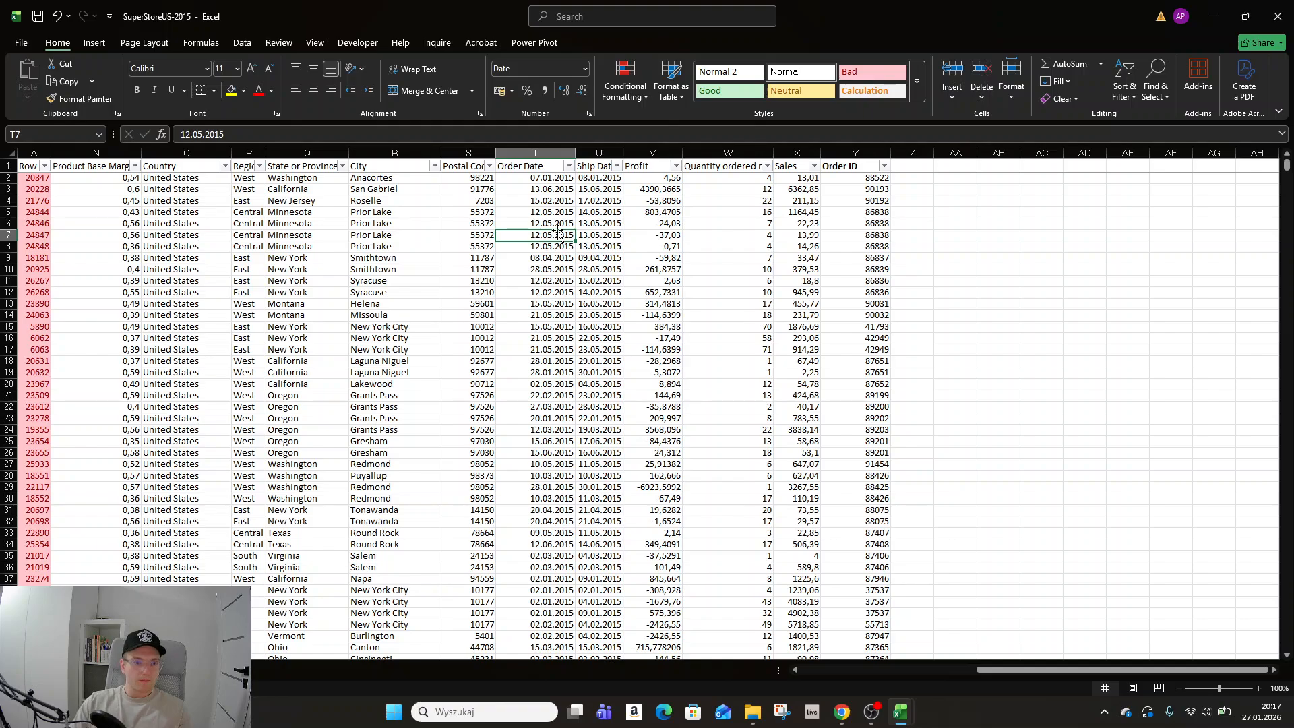
Scroll down the Order Date values to the last row of the data.
key(Down)
key(Down)
key(Down)
key(Down)
key(Down)
key(Down)
key(Down)
key(Down)
key(Down)
key(Down)
key(Down)
key(Down)
key(Down)
key(Down)
key(Down)
key(Down)
key(Down)
key(Down)
key(Down)
key(Down)
key(Down)
key(Down)
key(Down)
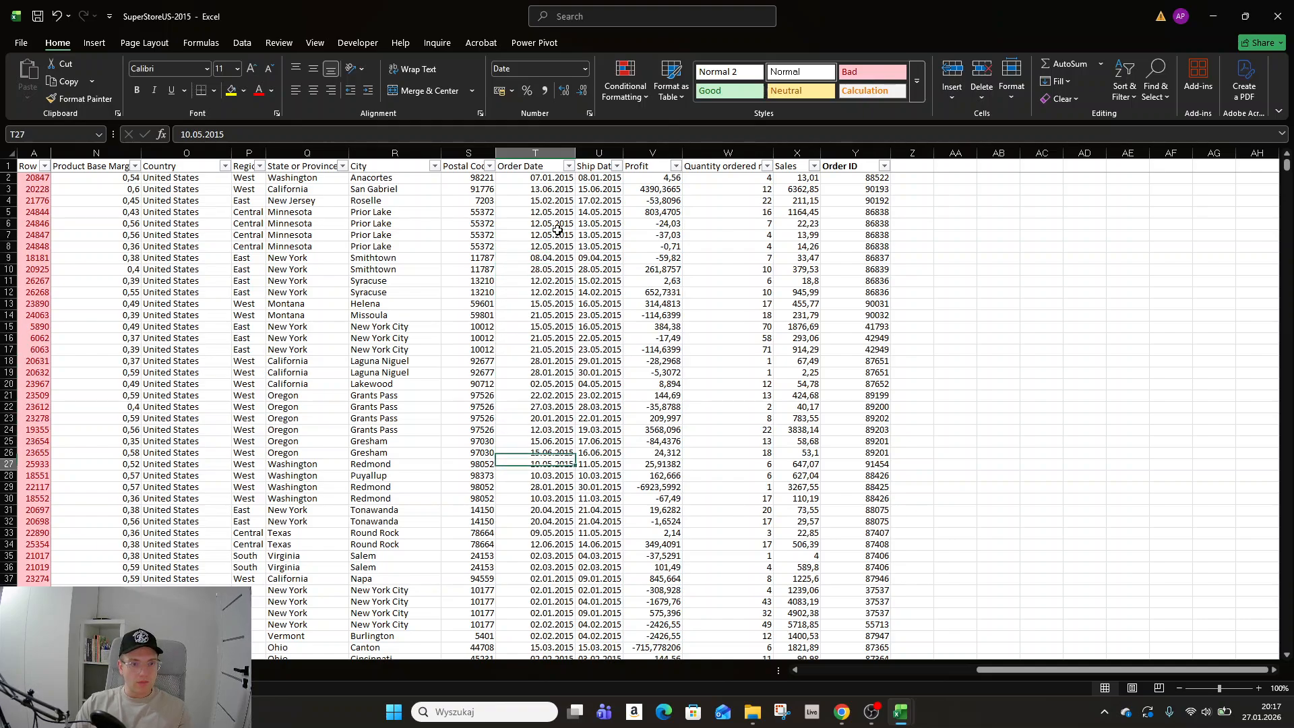
key(Down)
key(Down)
key(Down)
key(Down)
key(Down)
key(Down)
key(Down)
key(Down)
key(Down)
key(Down)
key(Down)
key(Down)
key(Down)
key(Down)
key(Down)
key(Down)
key(Down)
key(Down)
key(Down)
key(Down)
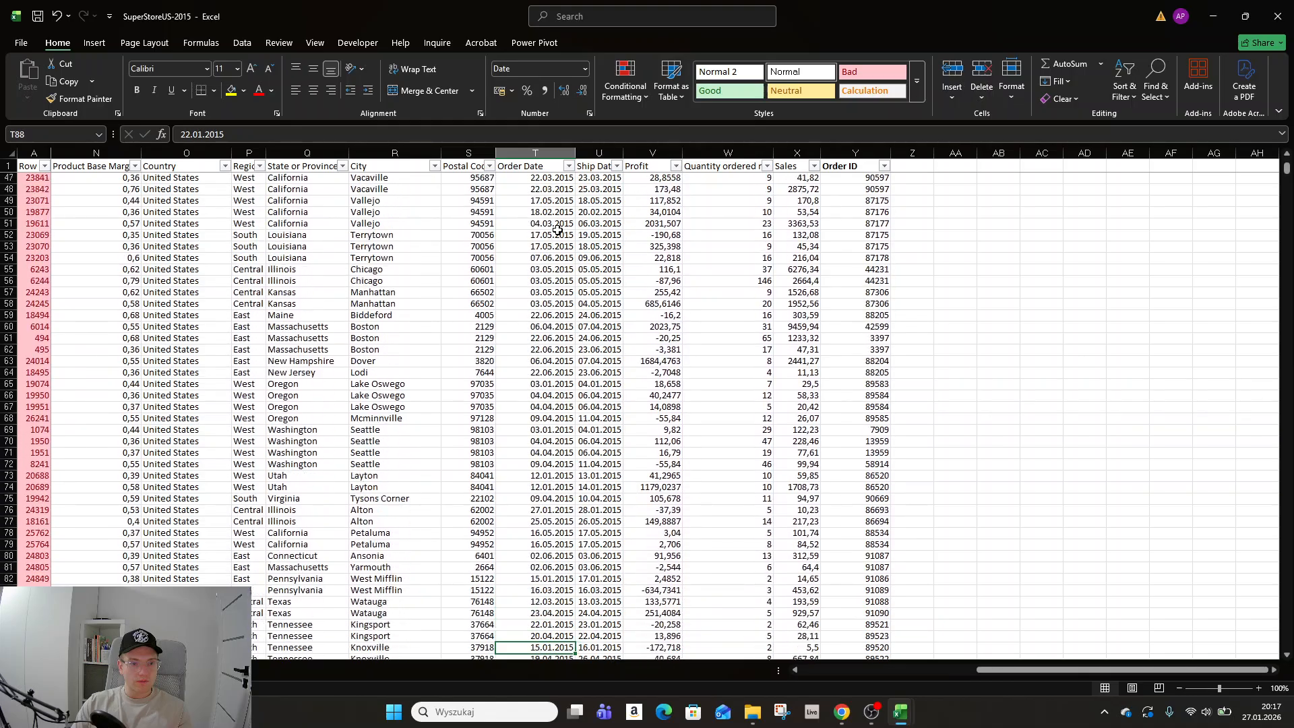
key(Down)
key(Down)
key(Down)
key(Down)
key(Down)
key(Down)
key(Down)
key(ctrl+Down)
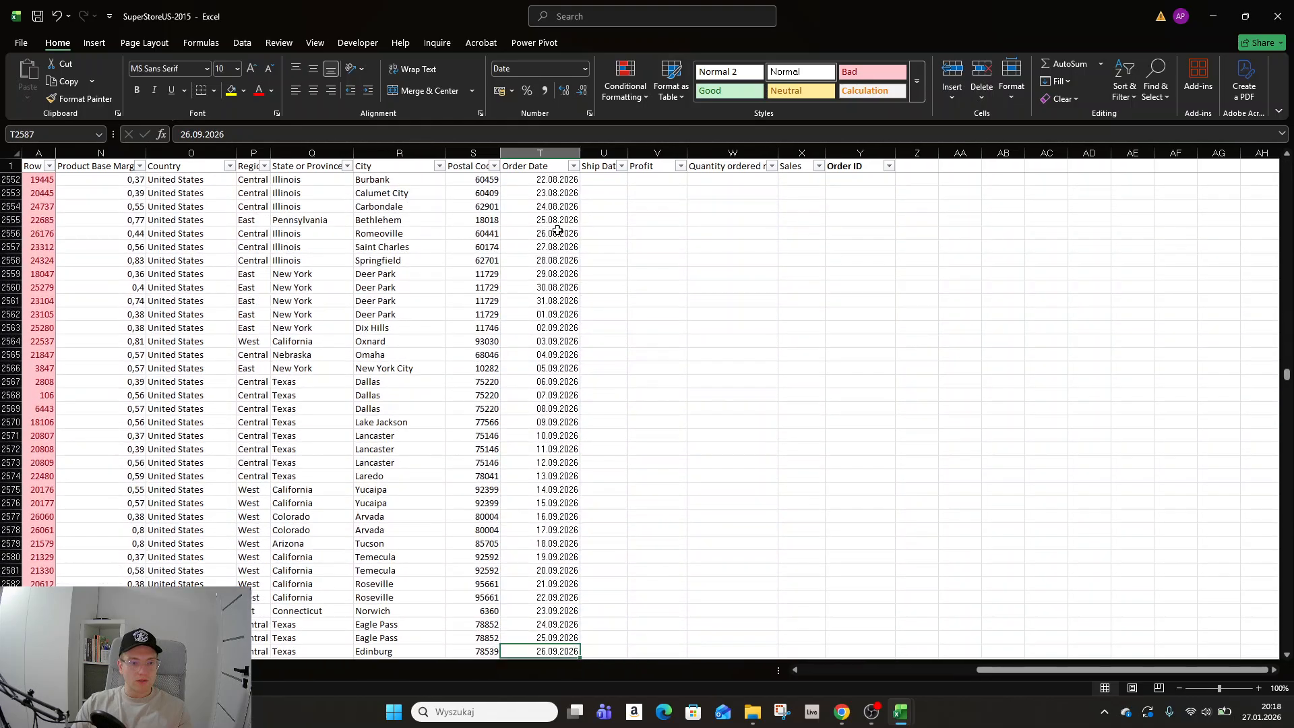
key(Right)
key(ctrl+Up)
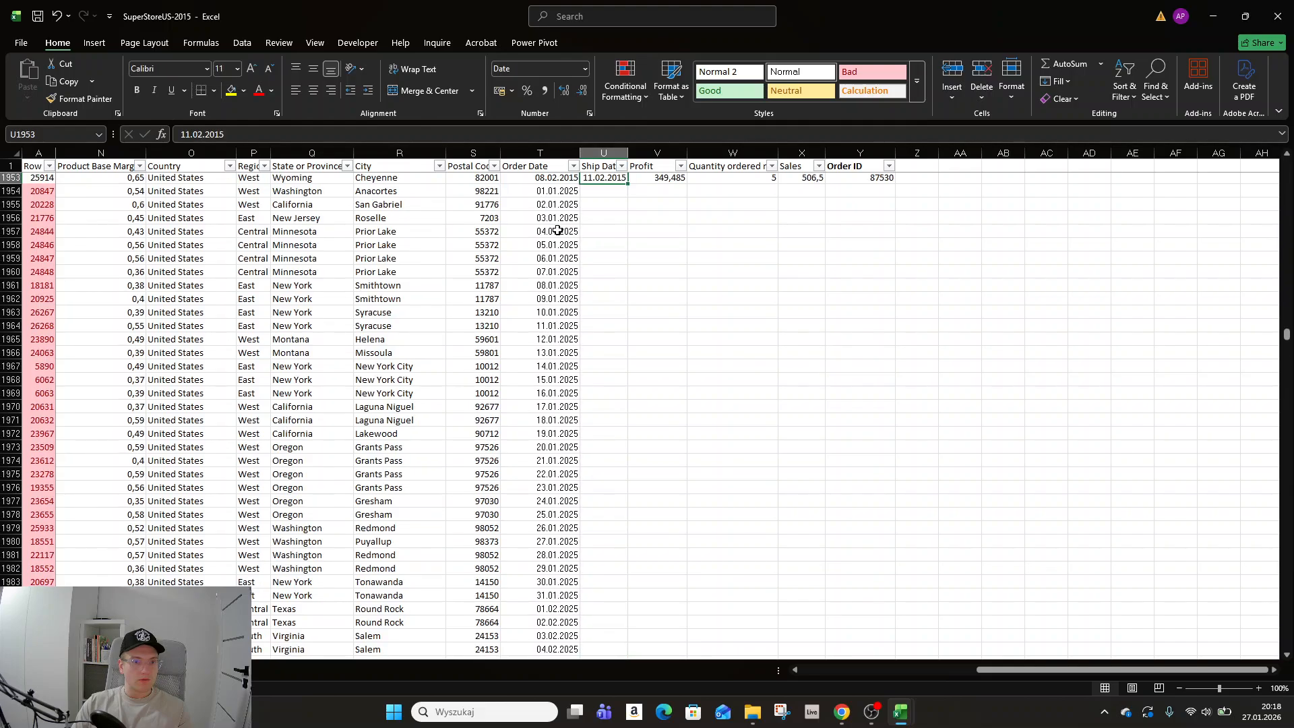
key(ctrl+Down)
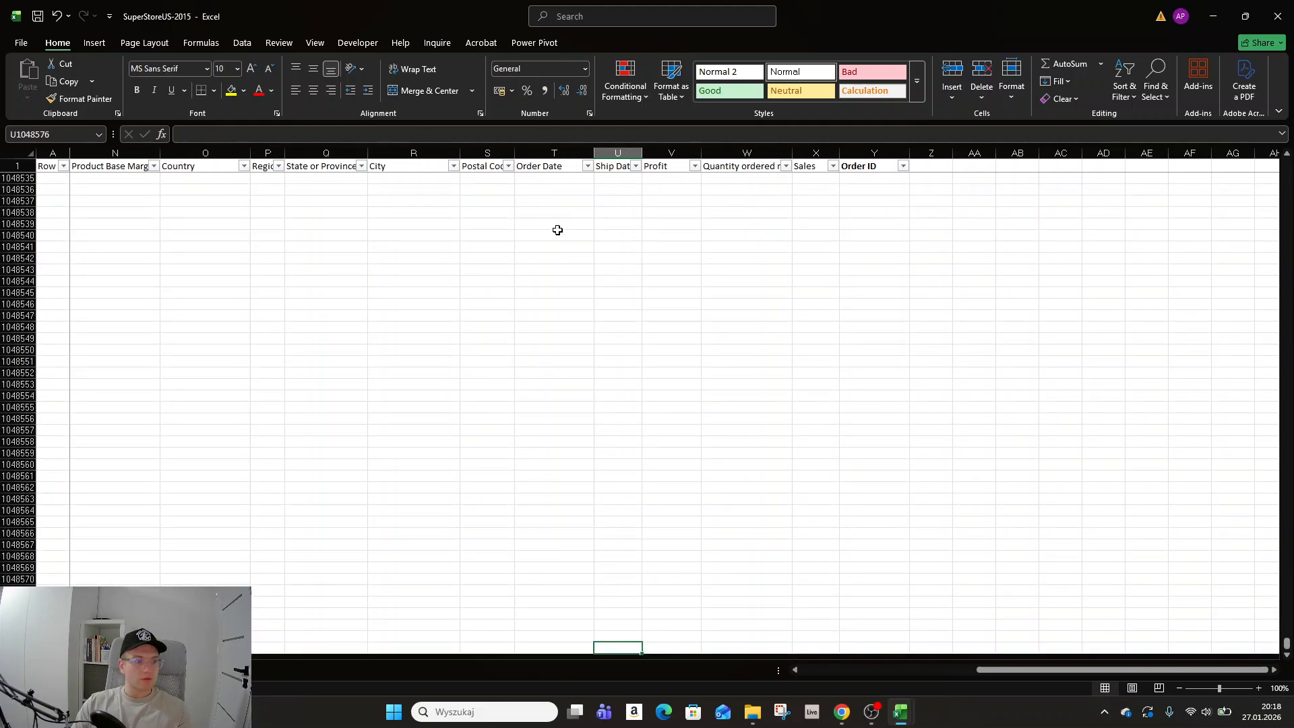
key(Left)
key(ctrl+Up)
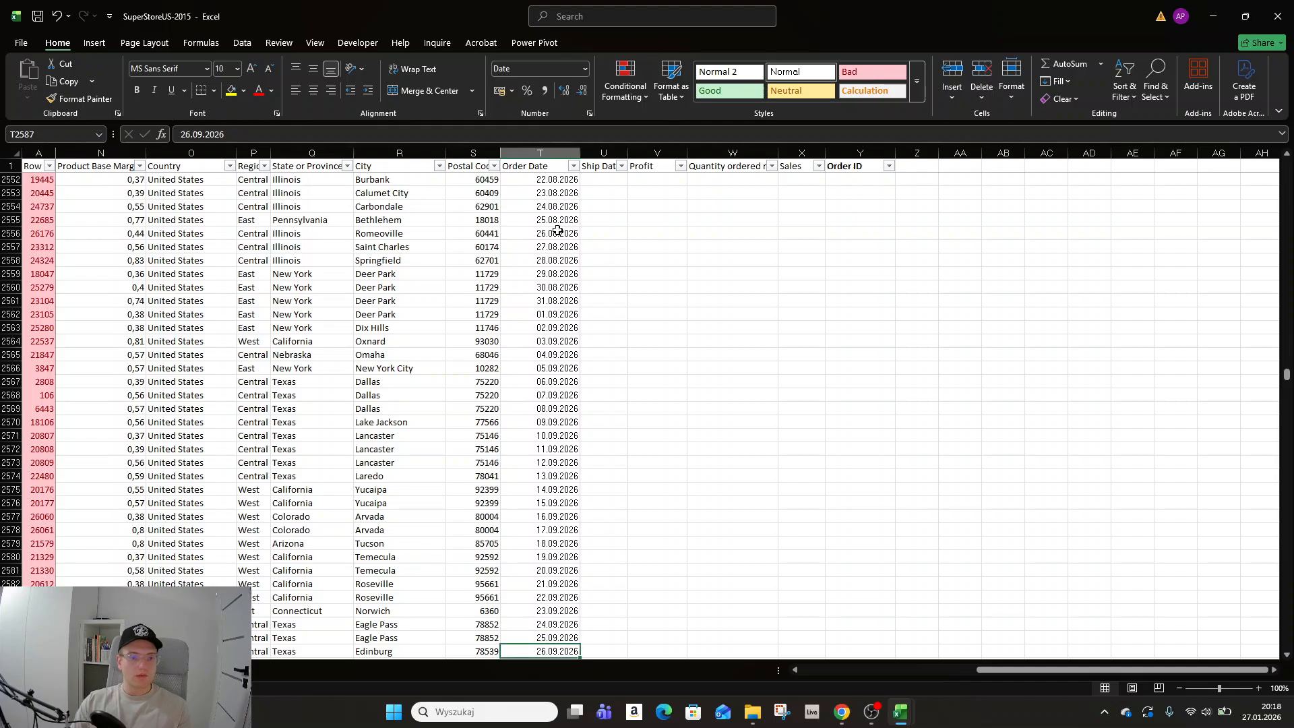
Check where the data ends across the columns and return to the first data cell.
key(Up)
key(Up)
key(Up)
key(Up)
key(Up)
key(Up)
key(Up)
key(Up)
key(Up)
key(Up)
key(Up)
key(Up)
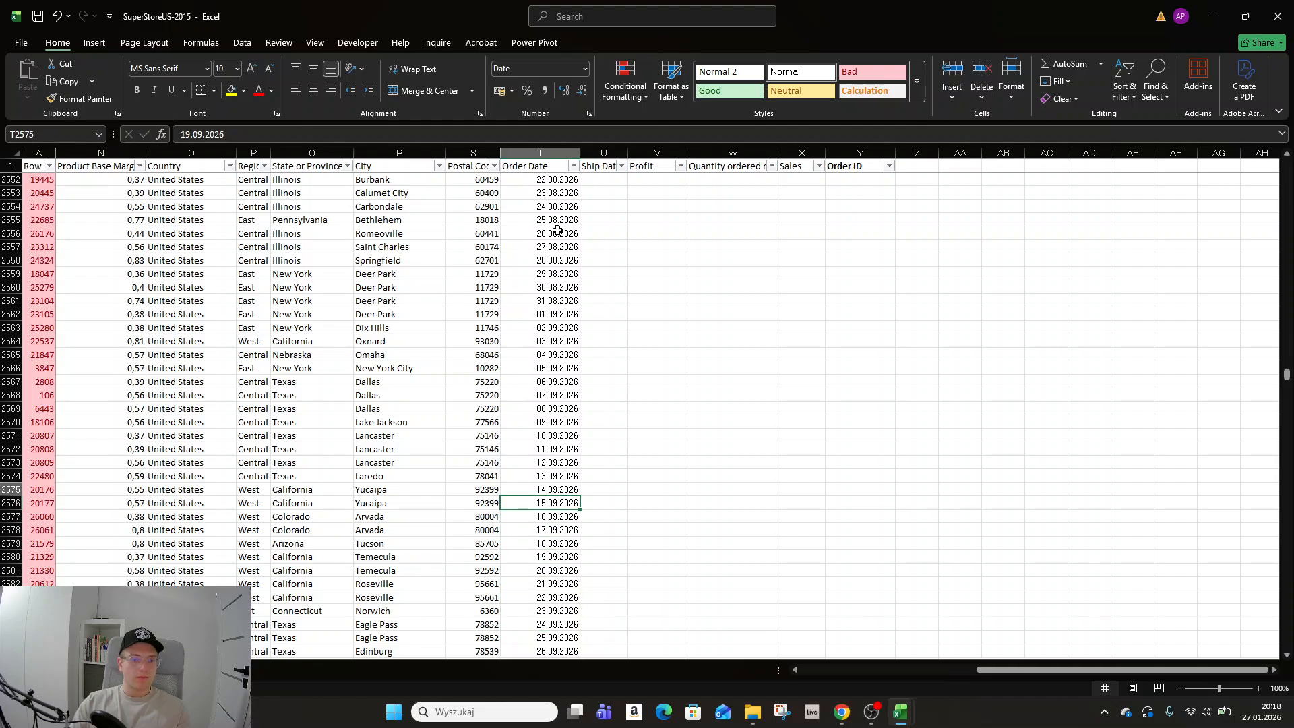
key(Up)
key(Up)
key(Up)
key(Up)
key(Up)
key(Up)
key(ctrl+Left)
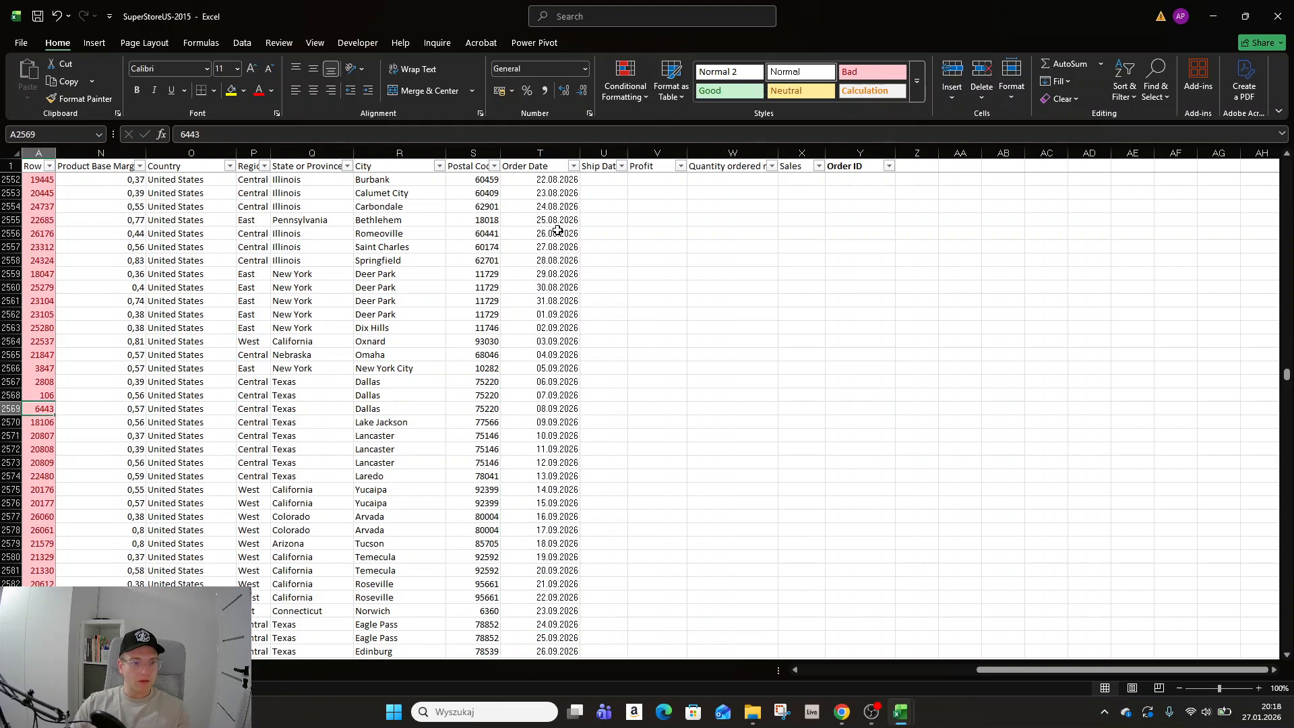
key(Right)
key(Right)
key(Right)
key(ctrl+Right)
key(Right)
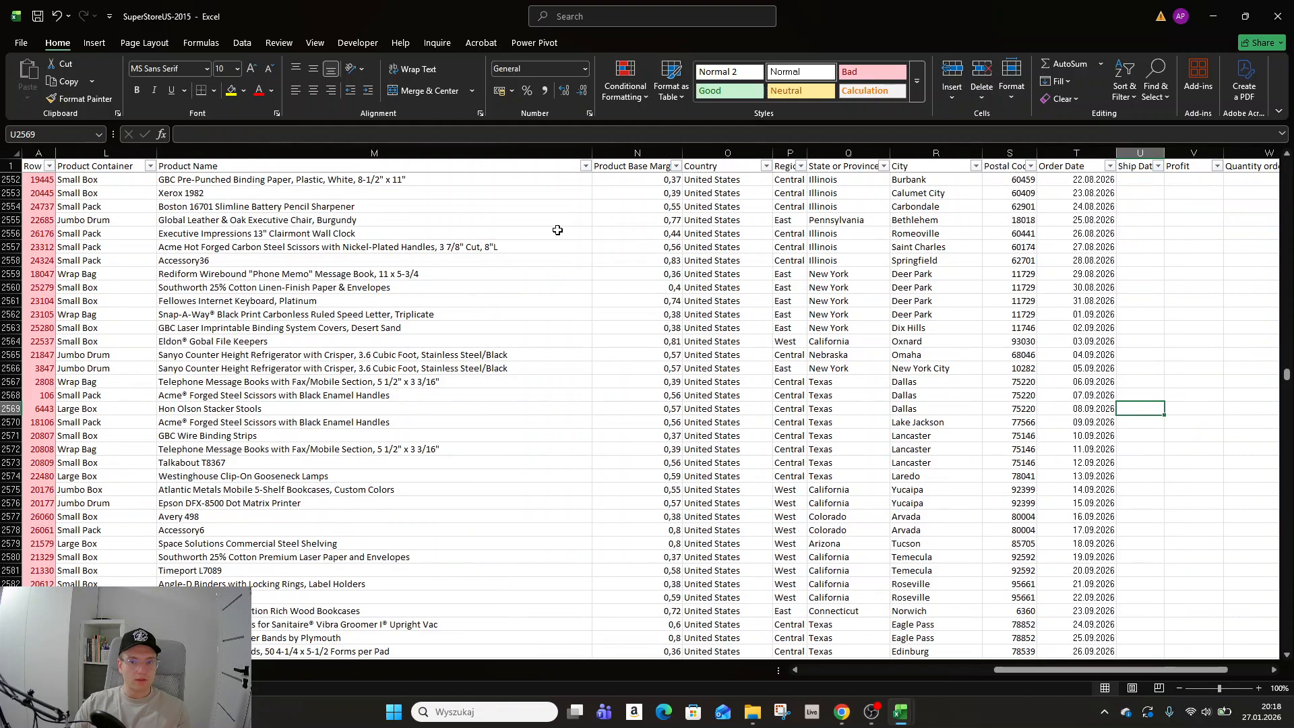
key(ctrl+Up)
key(Left)
key(Down)
key(Left)
key(ctrl+shift+Left)
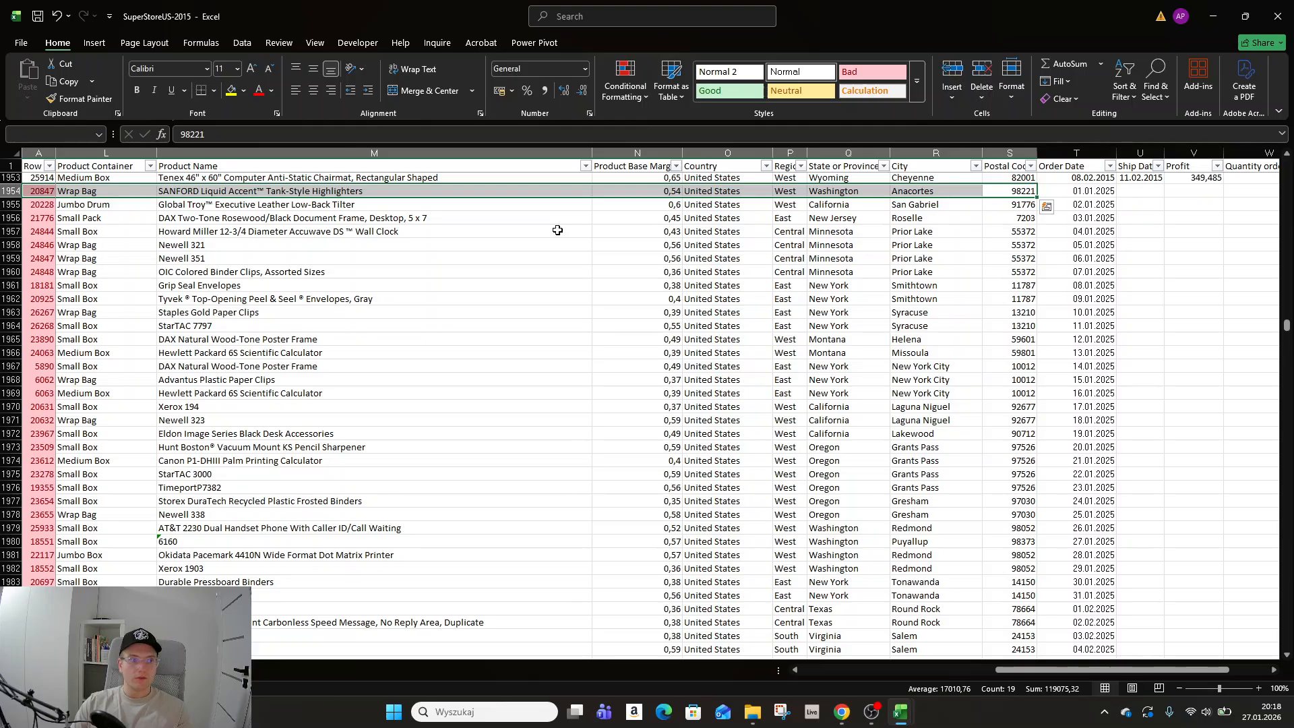
key(ctrl+Up)
key(ctrl+Left)
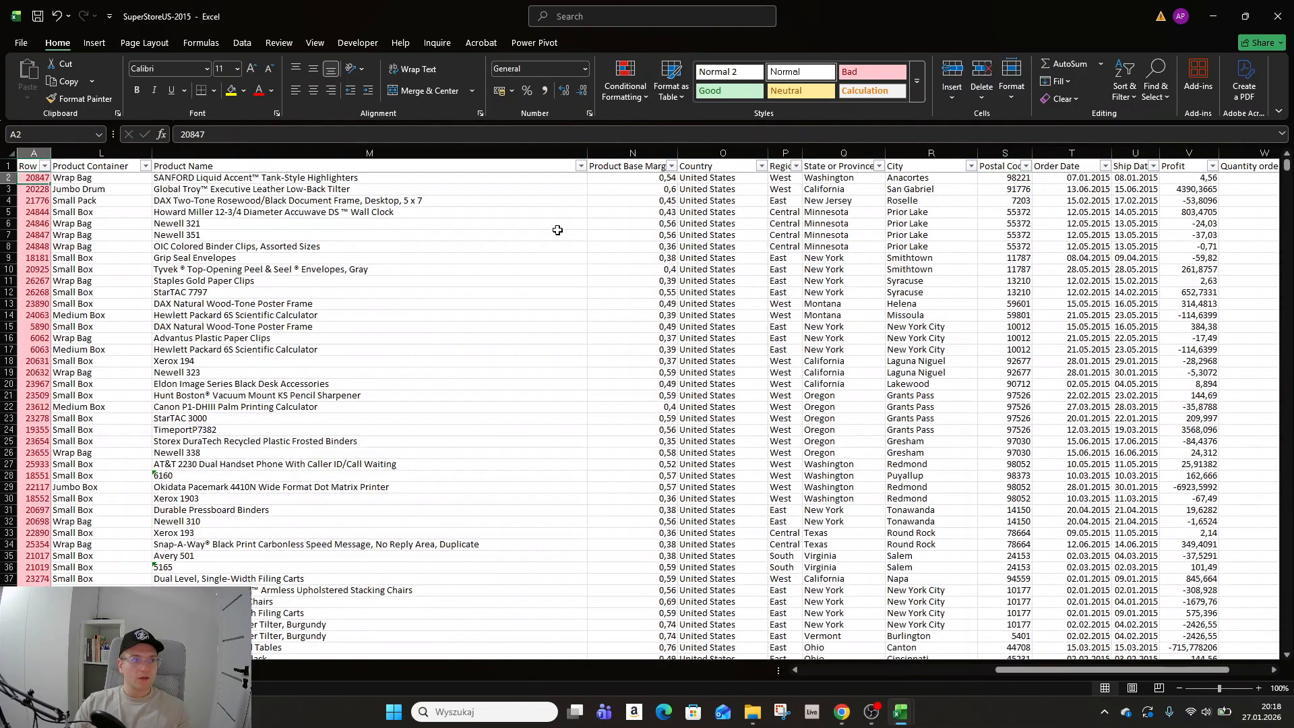
key(ctrl+Up)
Select the whole data range and convert it into a table with headers.
key(ctrl+shift+Right)
key(ctrl+shift+Down)
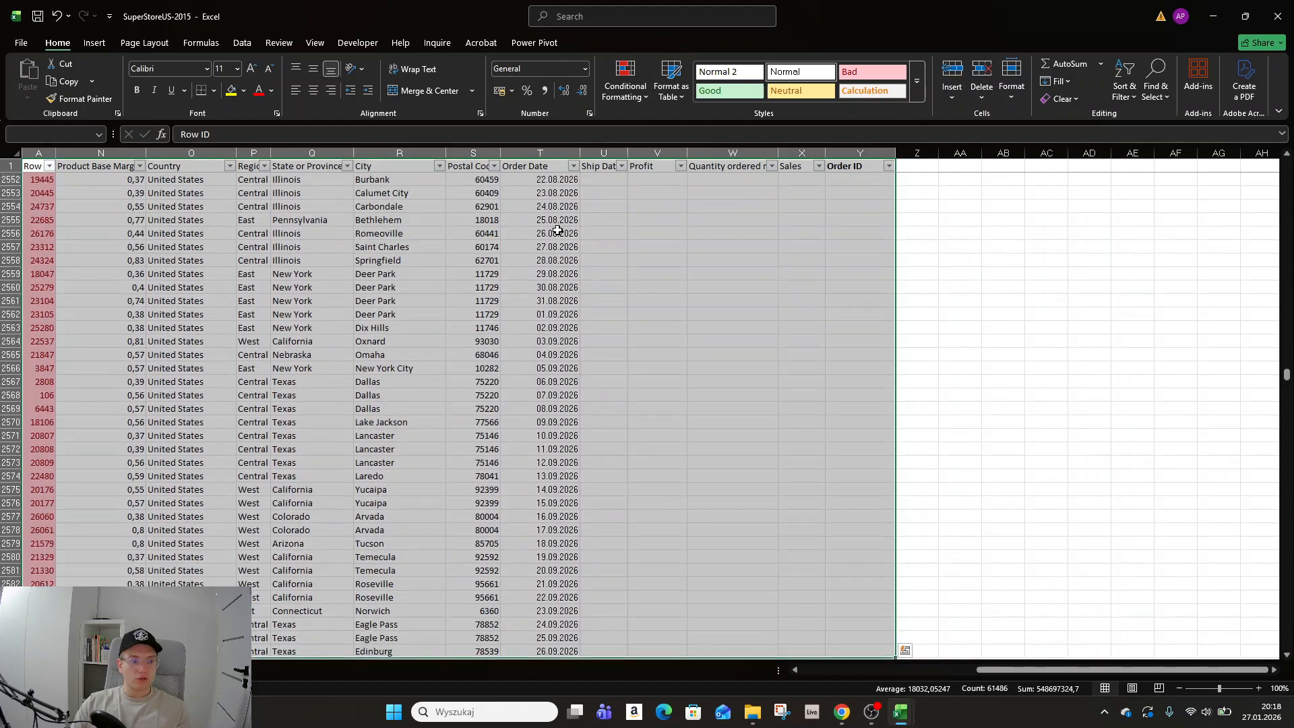
key(ctrl+t)
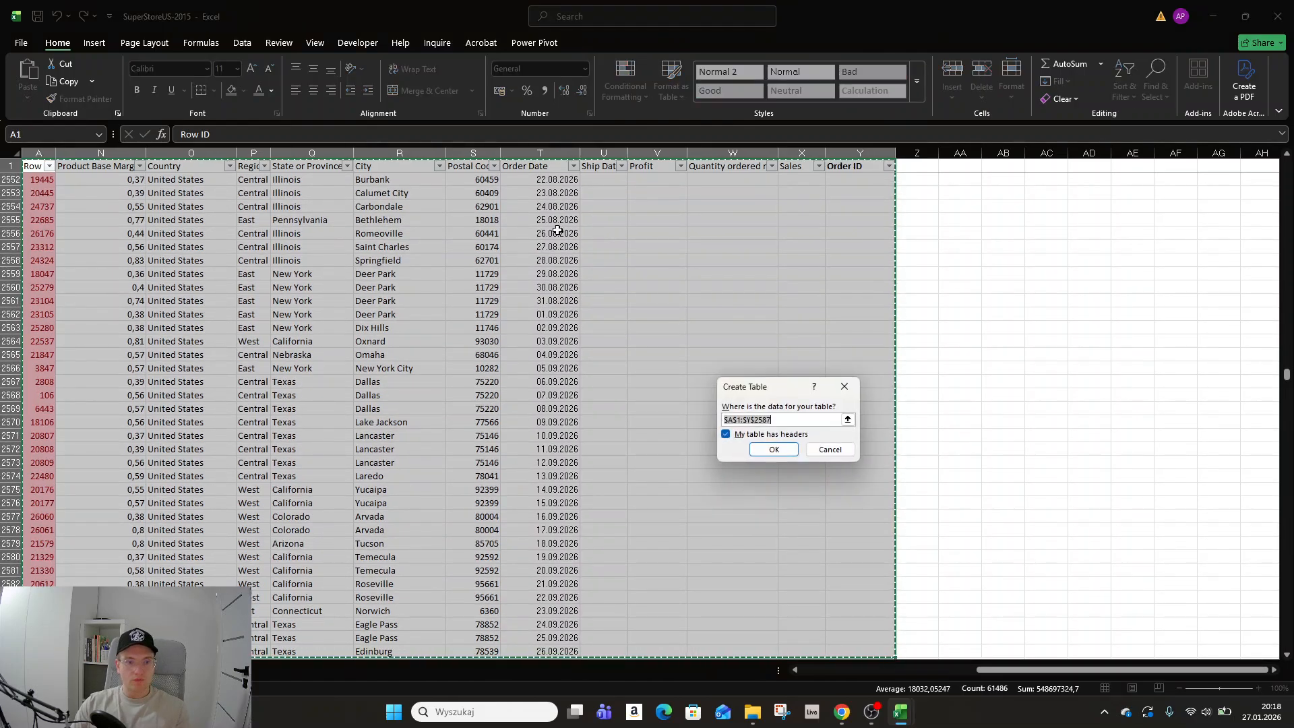
key(Return)
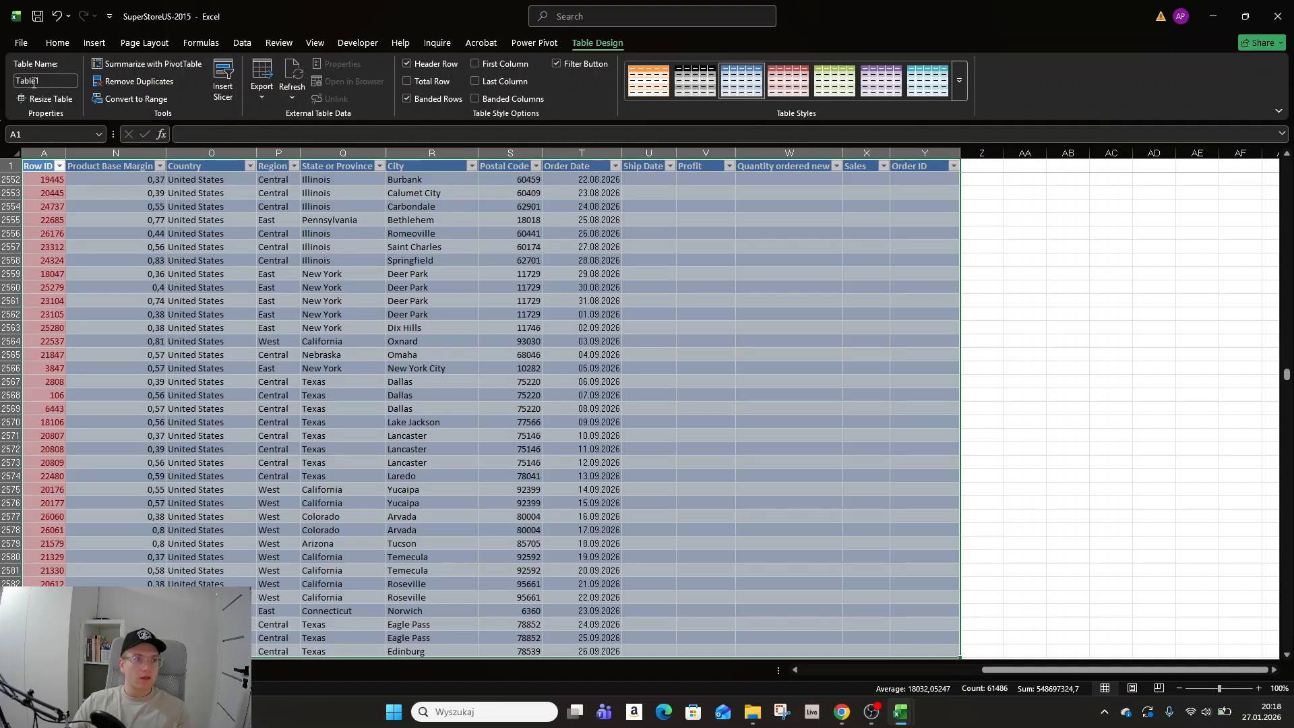
Rename the table as MyTbl.
click(49, 79)
text(My)
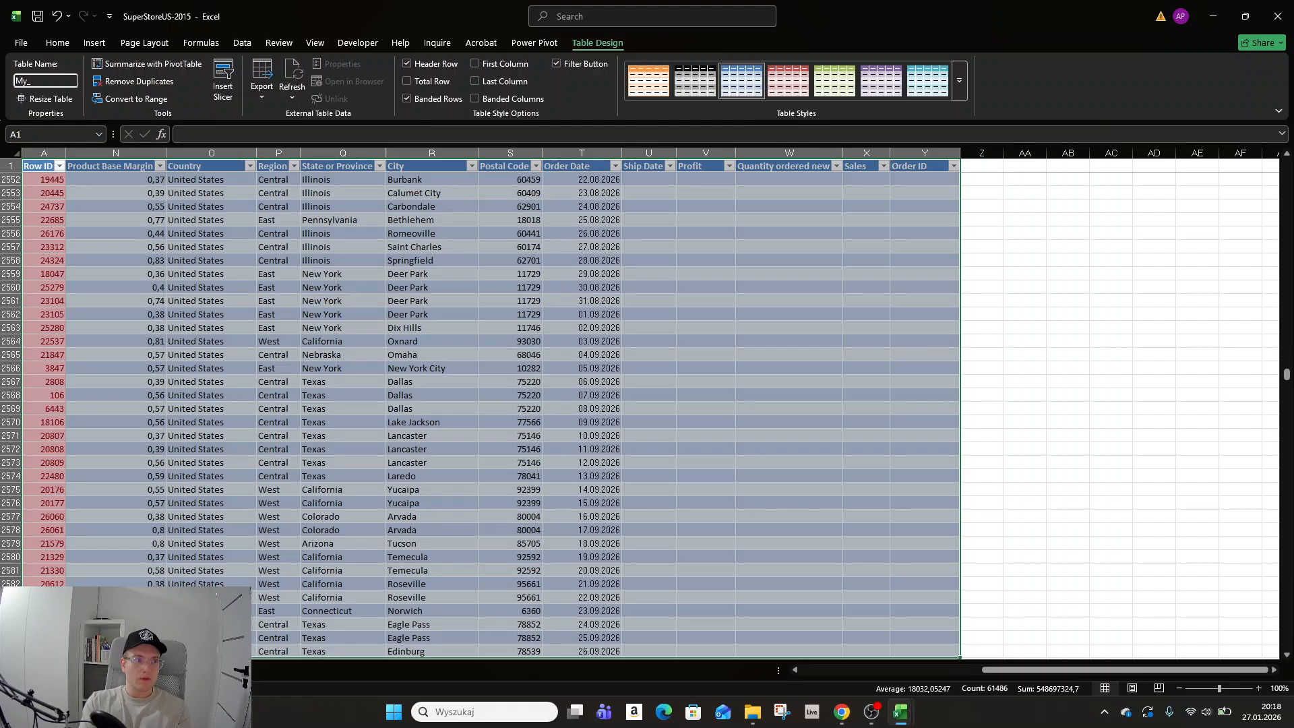
text(Tbl)
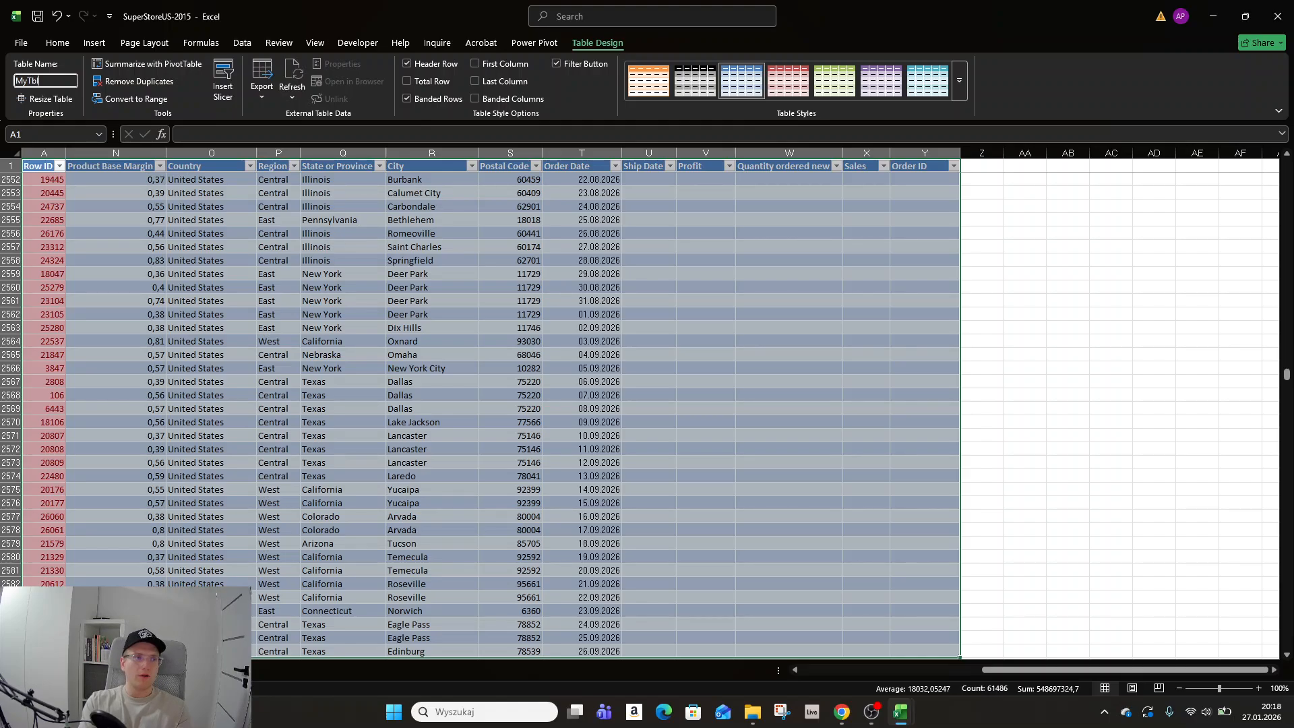
key(Return)
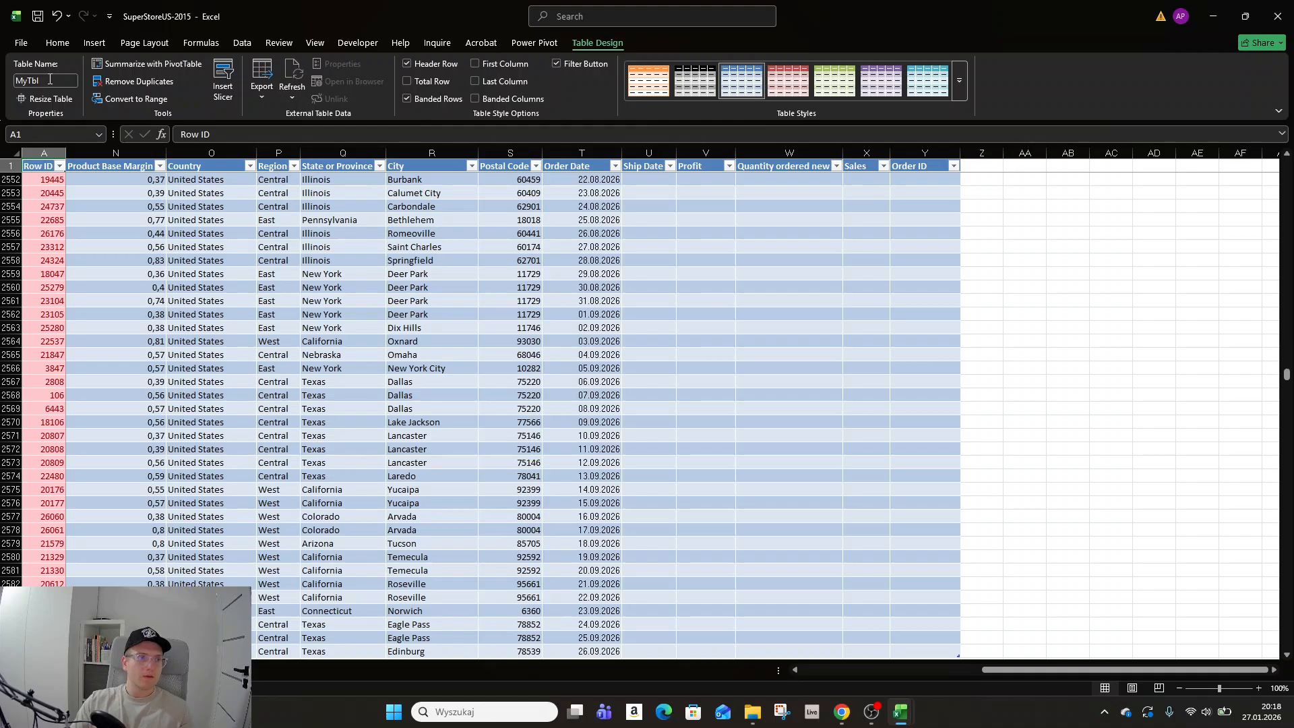
Insert a PivotChart based on the table on a new worksheet.
key(ctrl+Home)
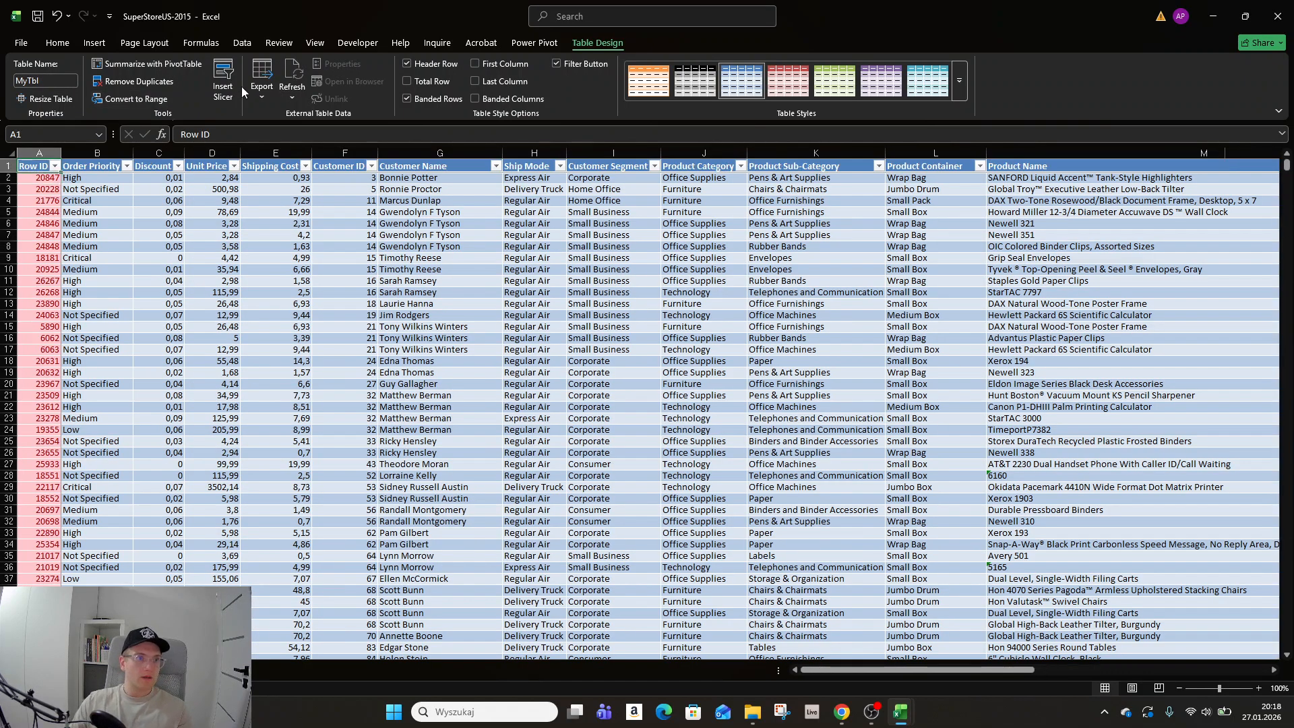
click(93, 43)
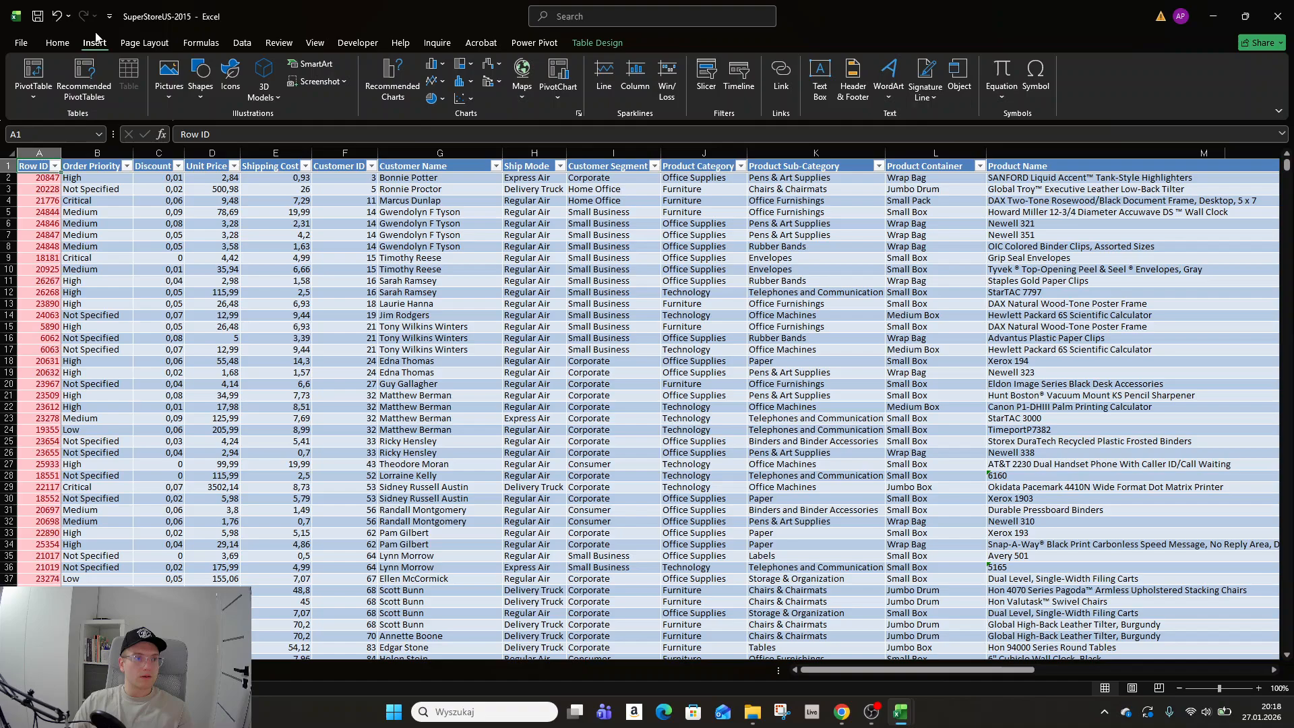
click(30, 100)
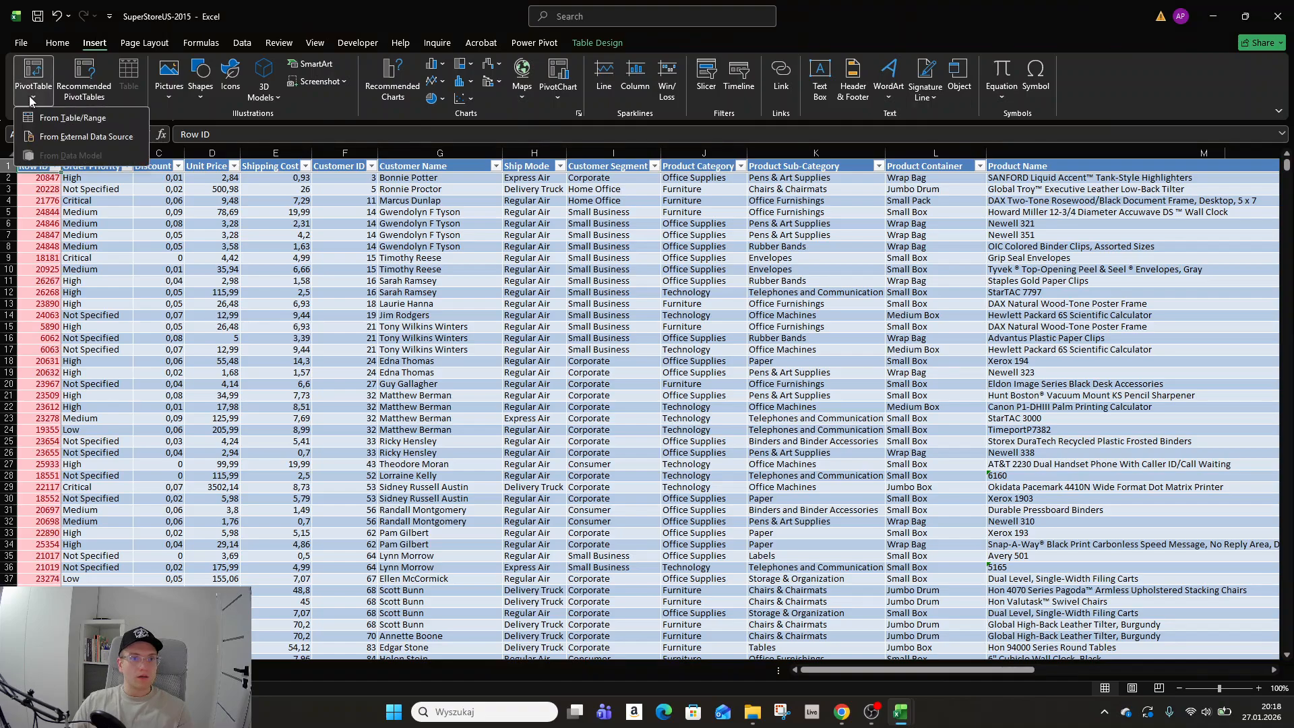
click(554, 95)
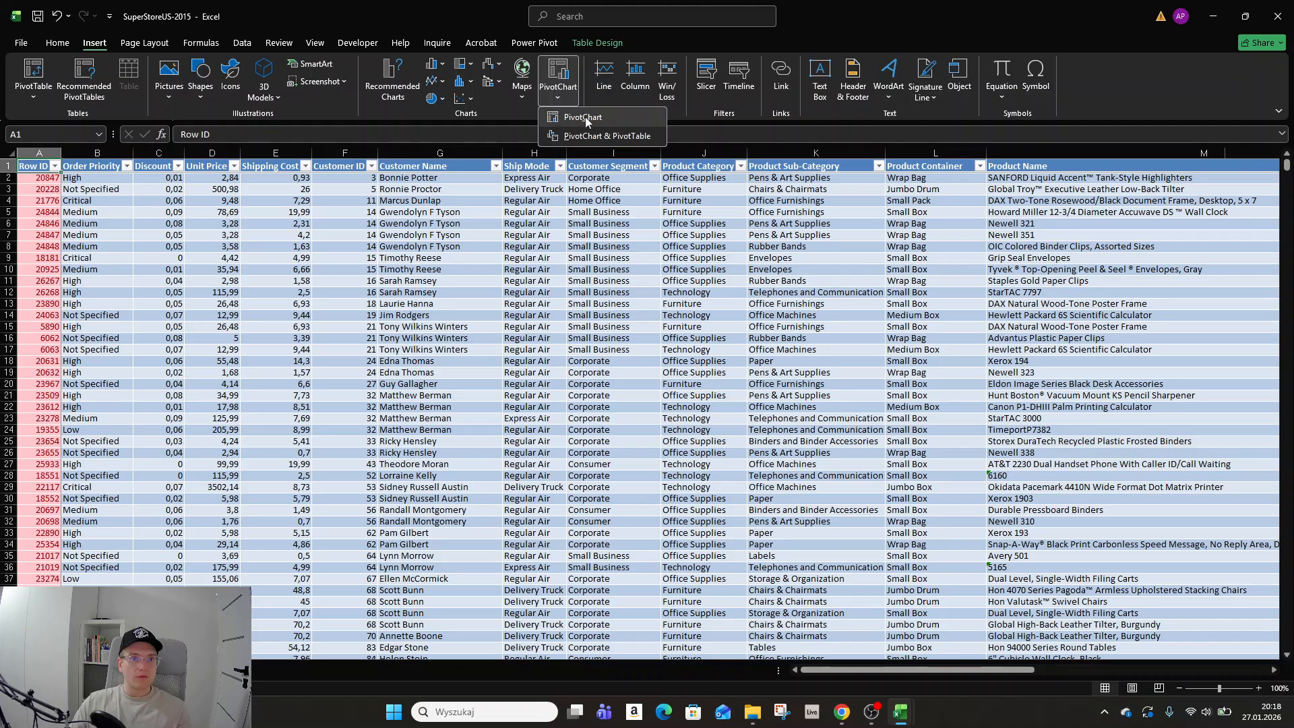
click(587, 118)
click(832, 500)
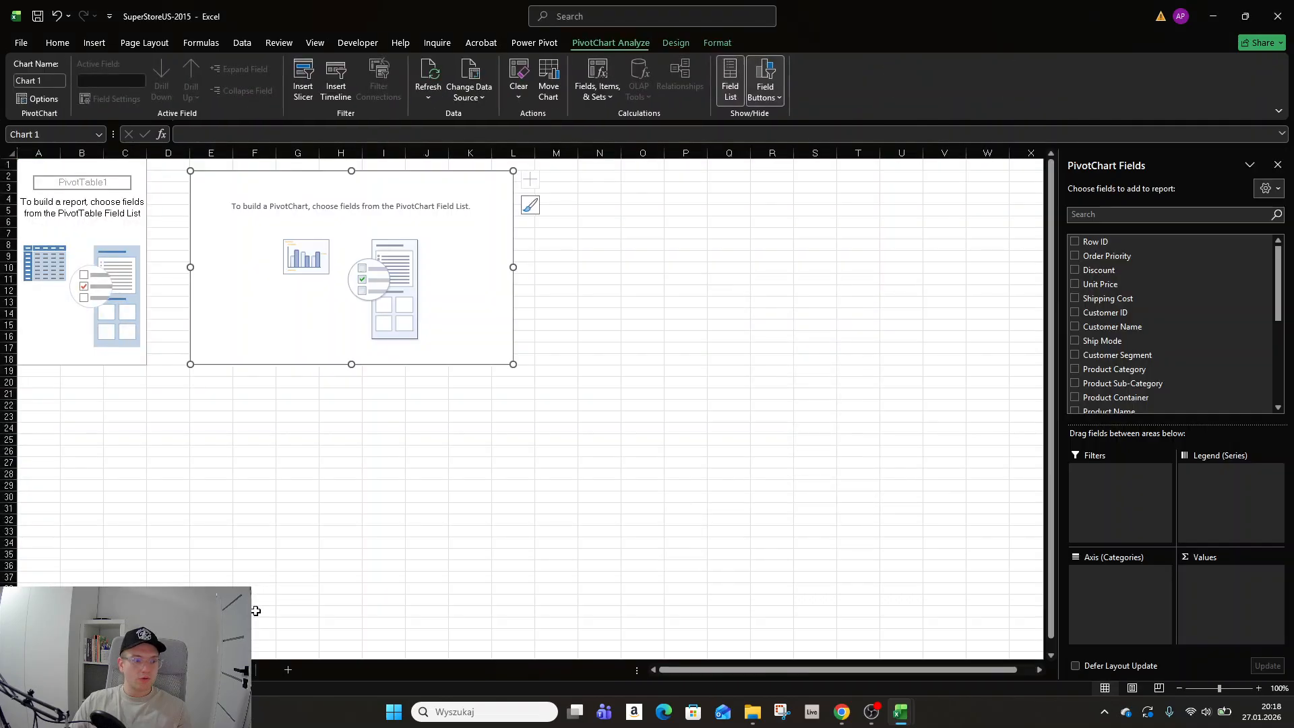
Rename the new worksheet as Users.
right_click(108, 669)
click(146, 525)
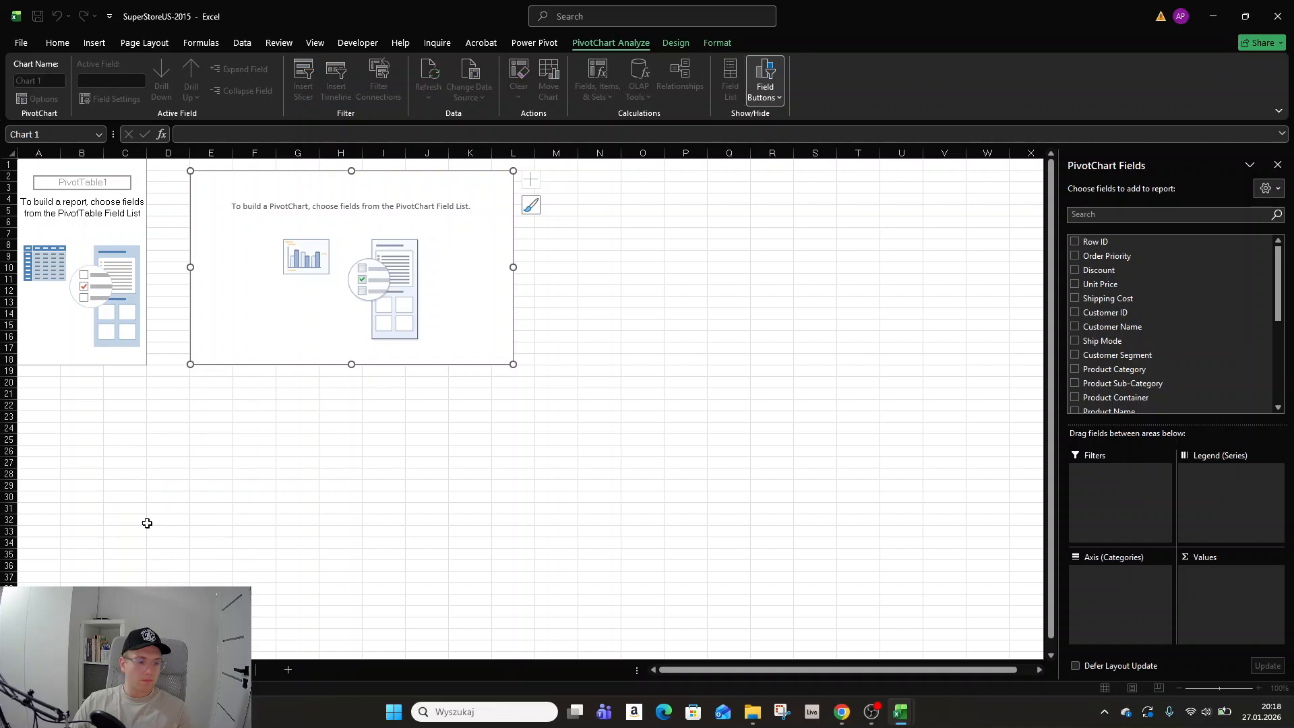
key(BackSpace)
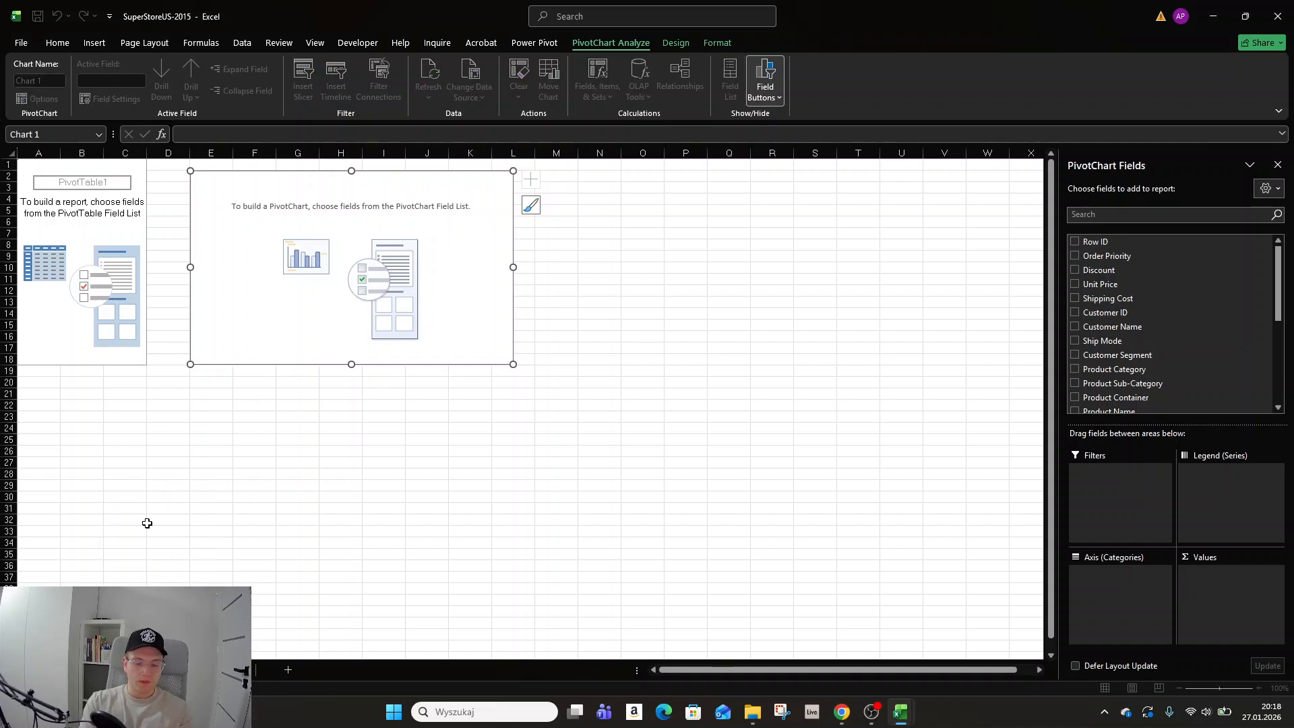
text(Users)
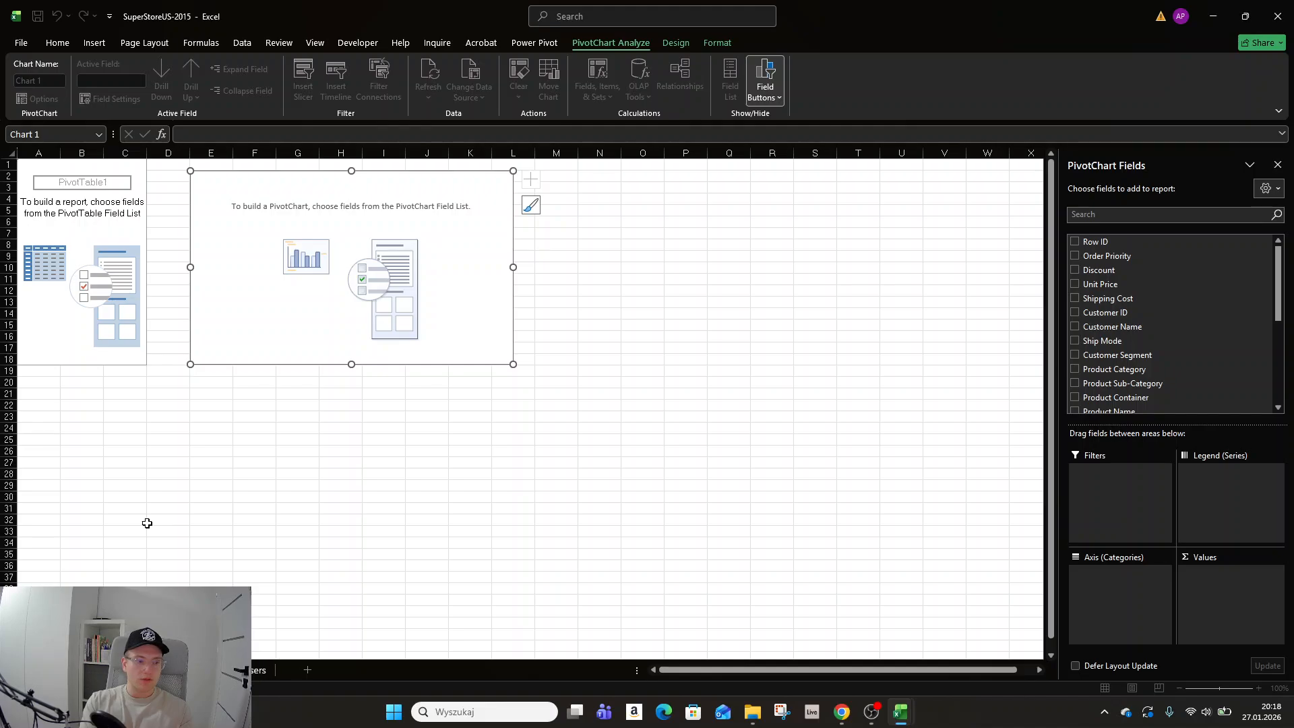
Add the Product Category field to the PivotChart's axis.
click(536, 325)
click(502, 303)
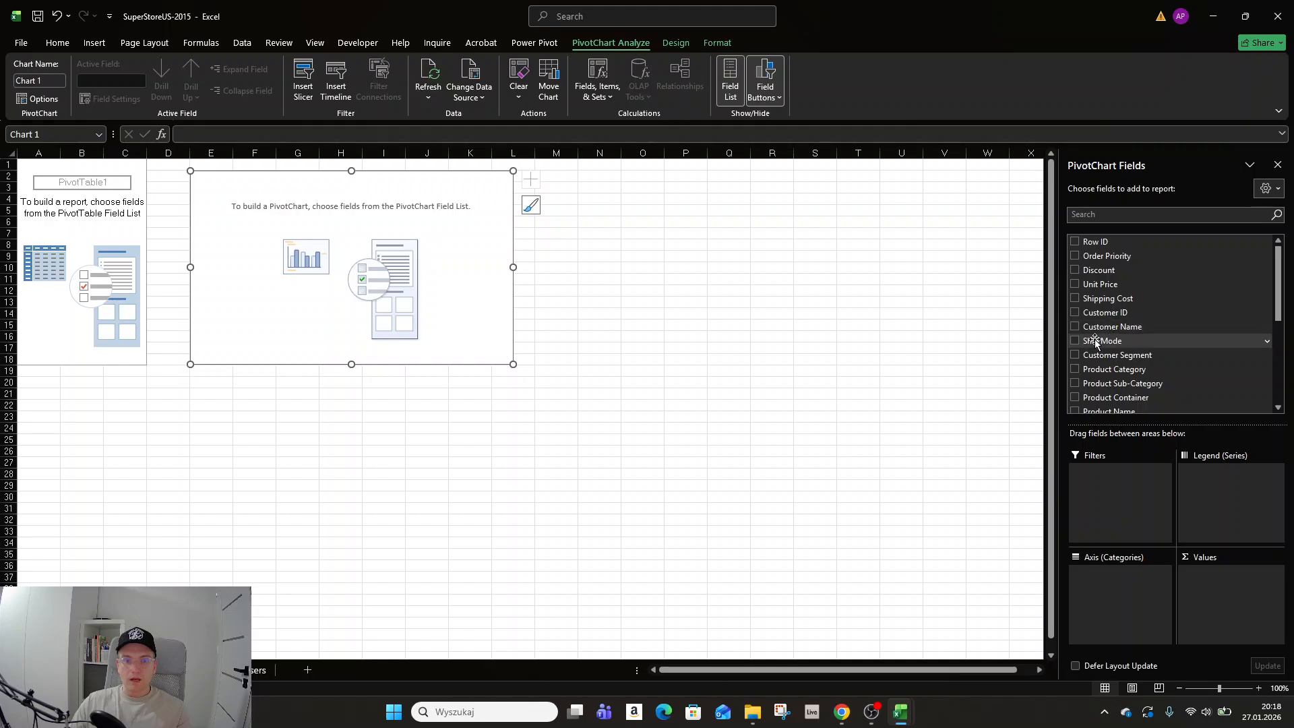
click(1074, 369)
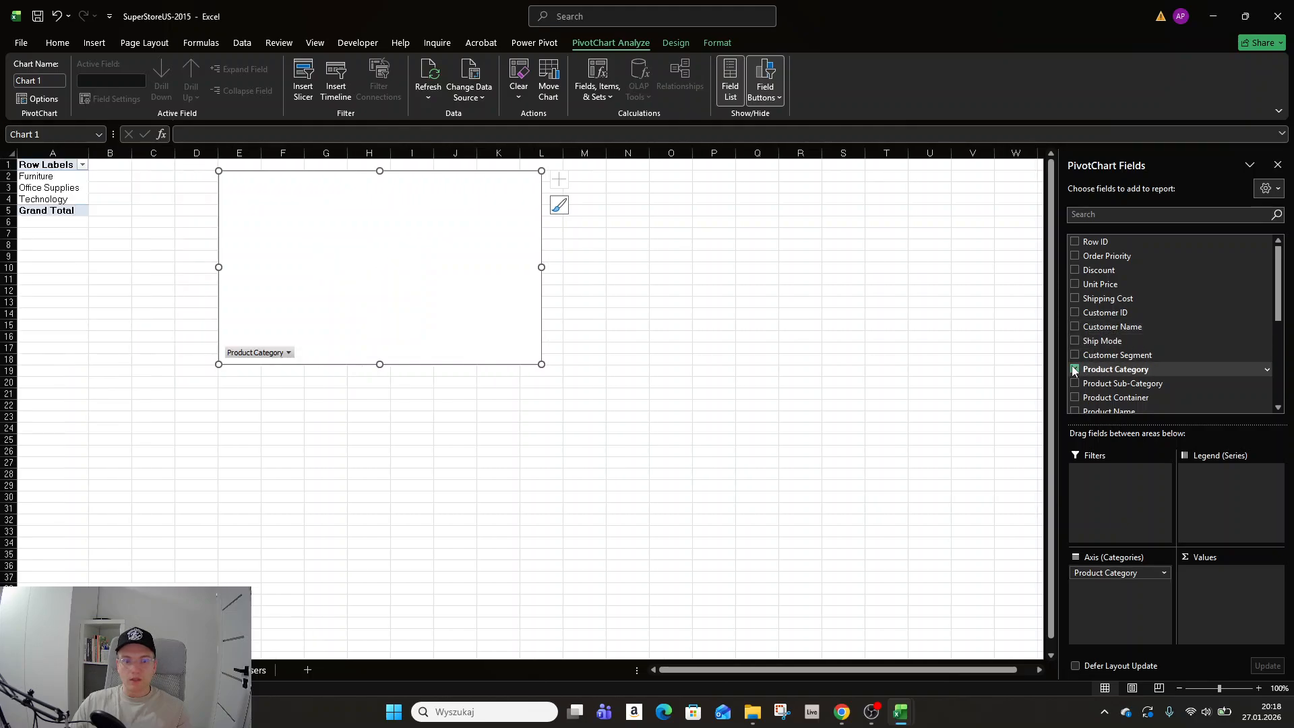
scroll(1073, 369, down, 2)
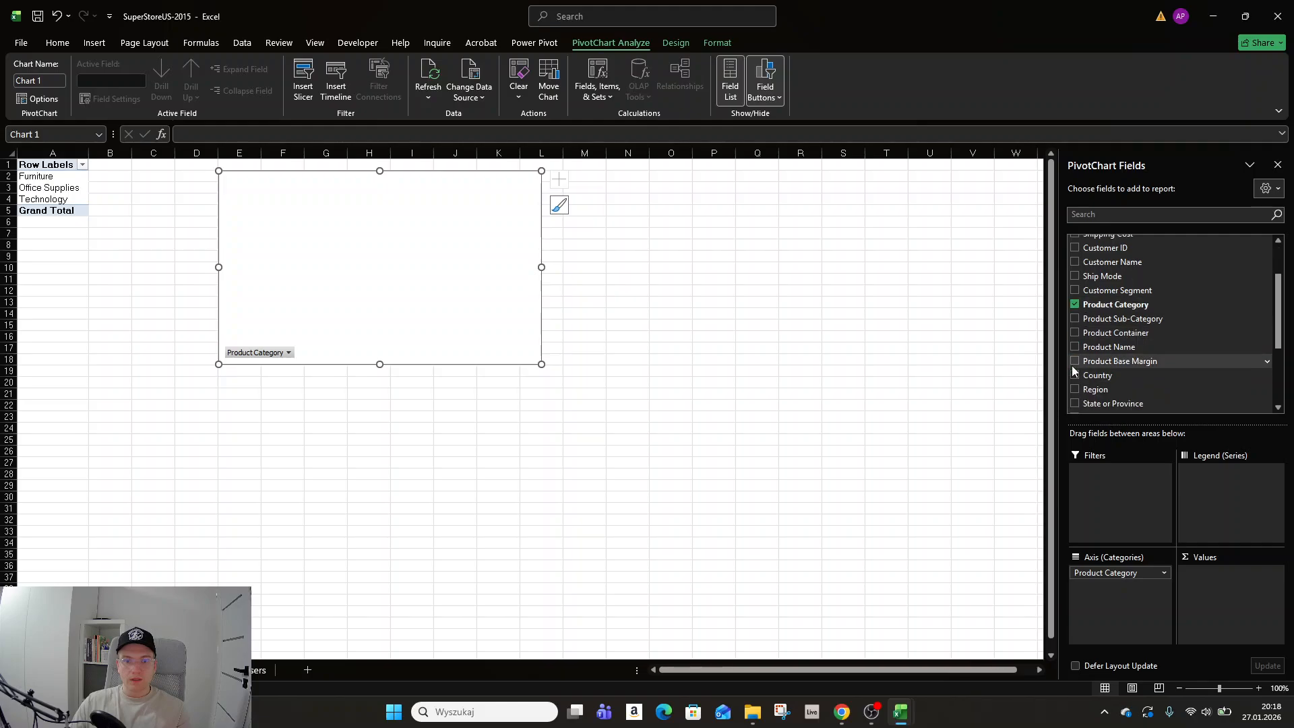
Add the Sales field to the PivotChart's values.
scroll(1072, 365, down, 3)
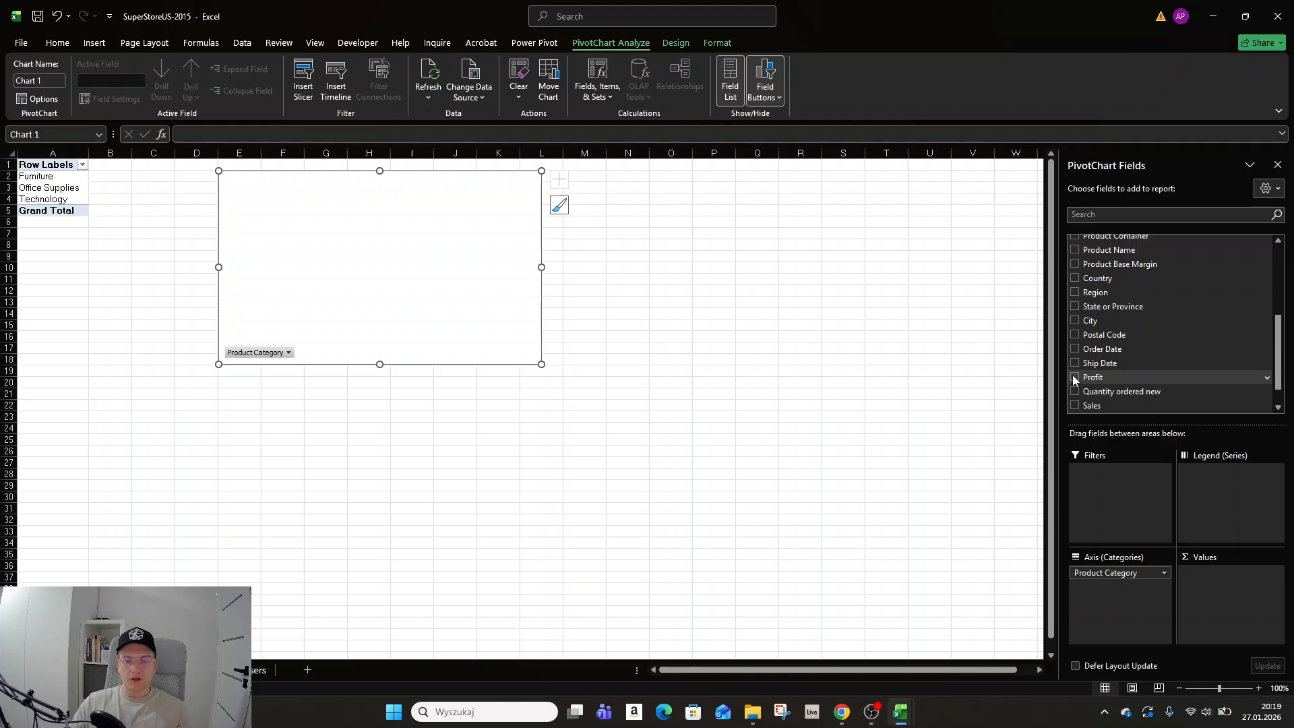
scroll(1073, 375, down, 1)
click(1075, 376)
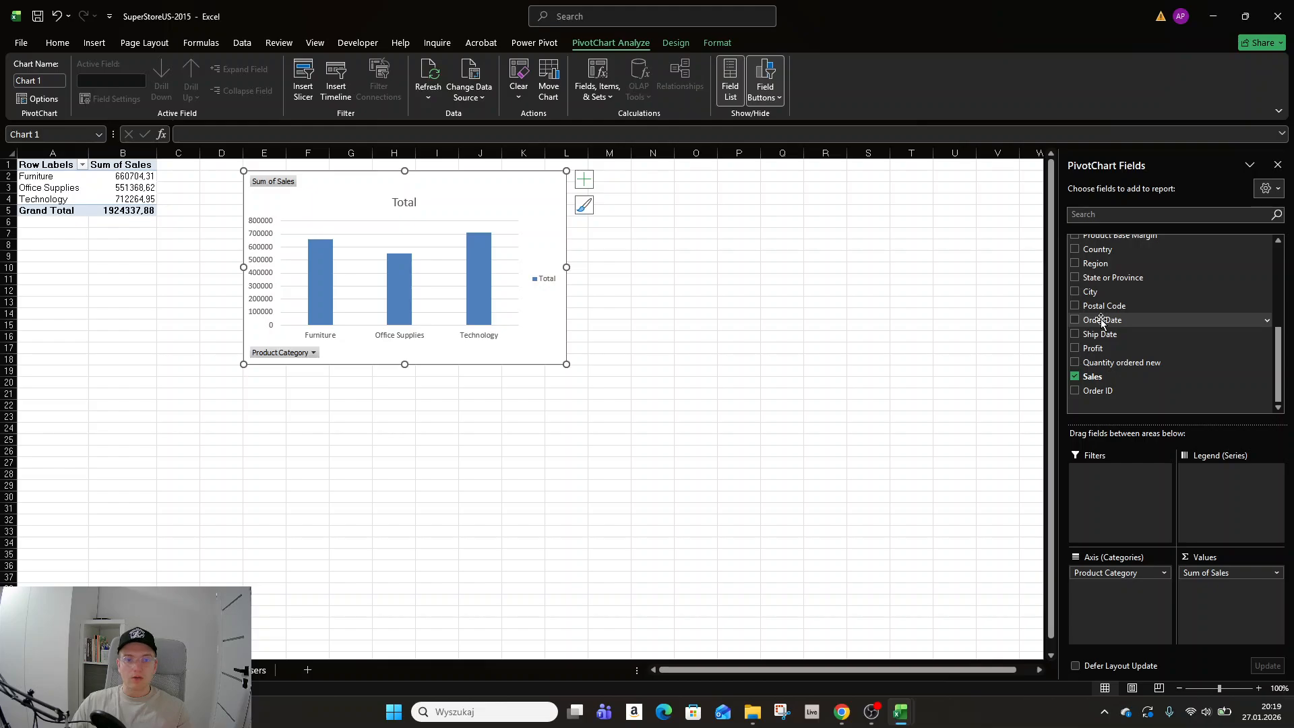
Try adding the Order Date field to the chart's legend, then remove the date fields from the legend again.
drag(1102, 321, 1225, 505)
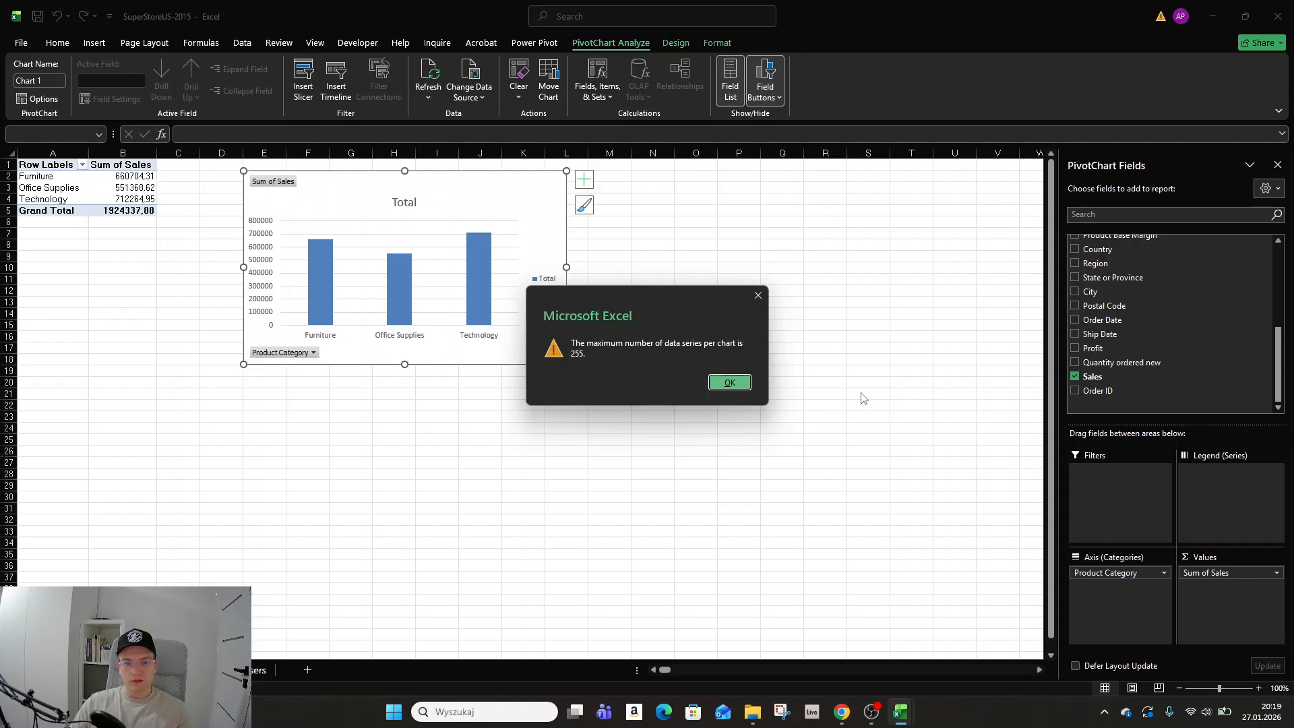
click(738, 388)
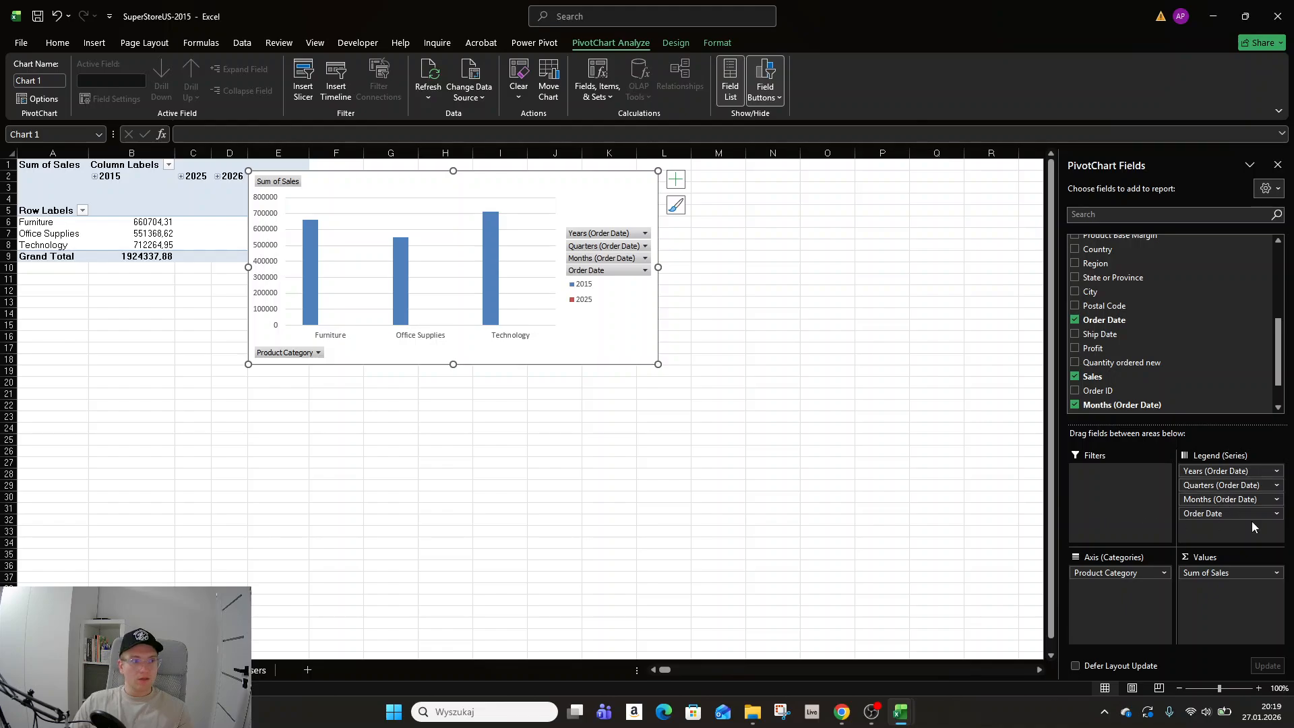
drag(1220, 515, 953, 456)
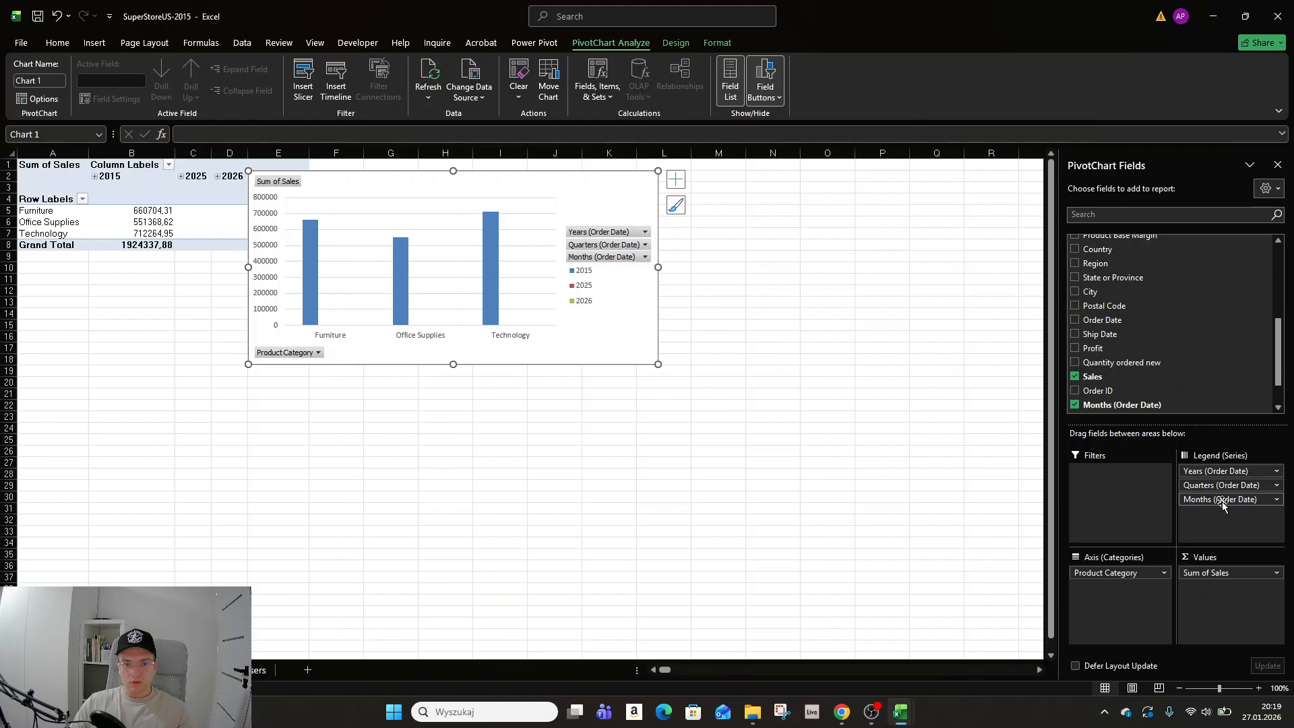
drag(1223, 500, 967, 472)
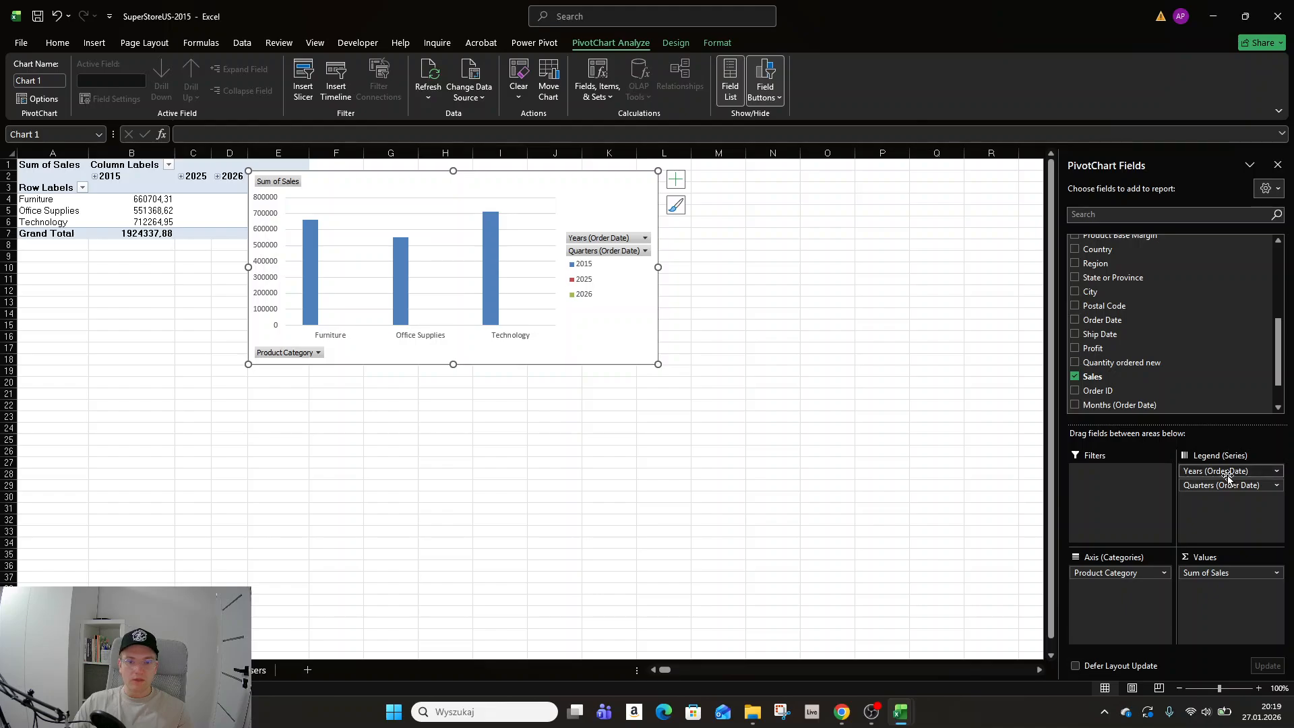
drag(1227, 475, 957, 421)
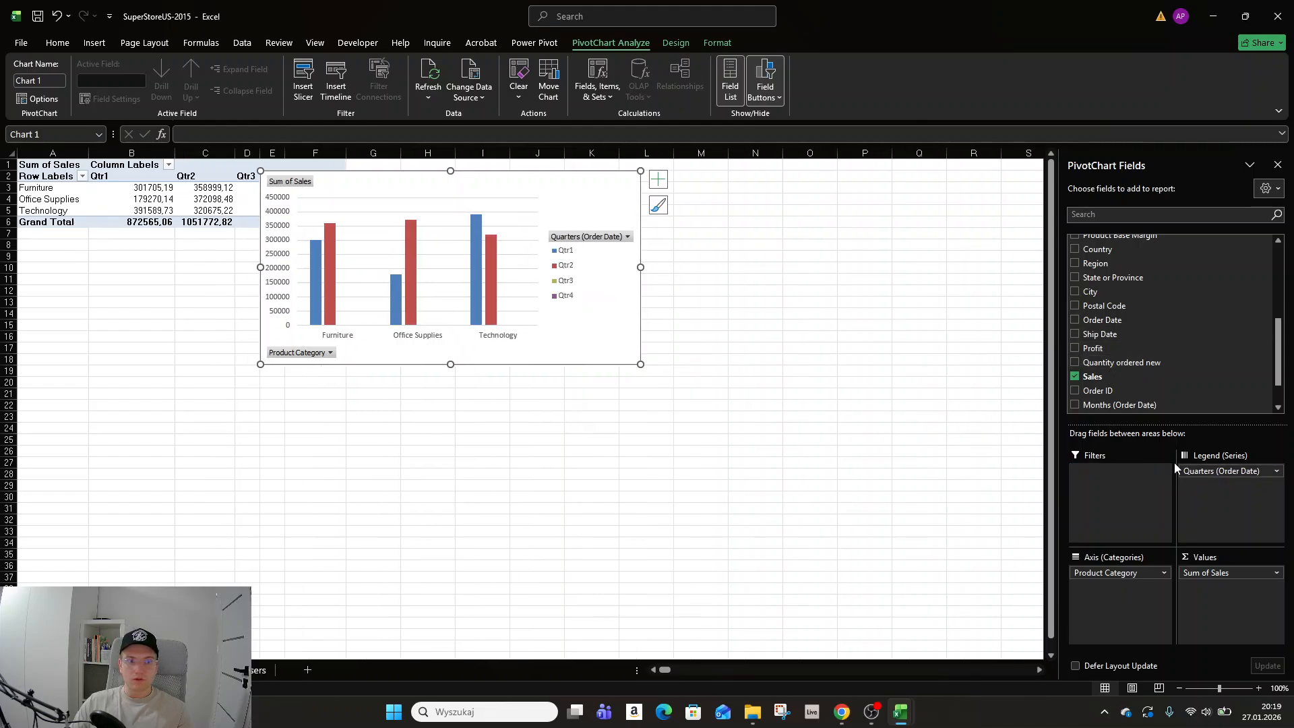
drag(512, 180, 619, 186)
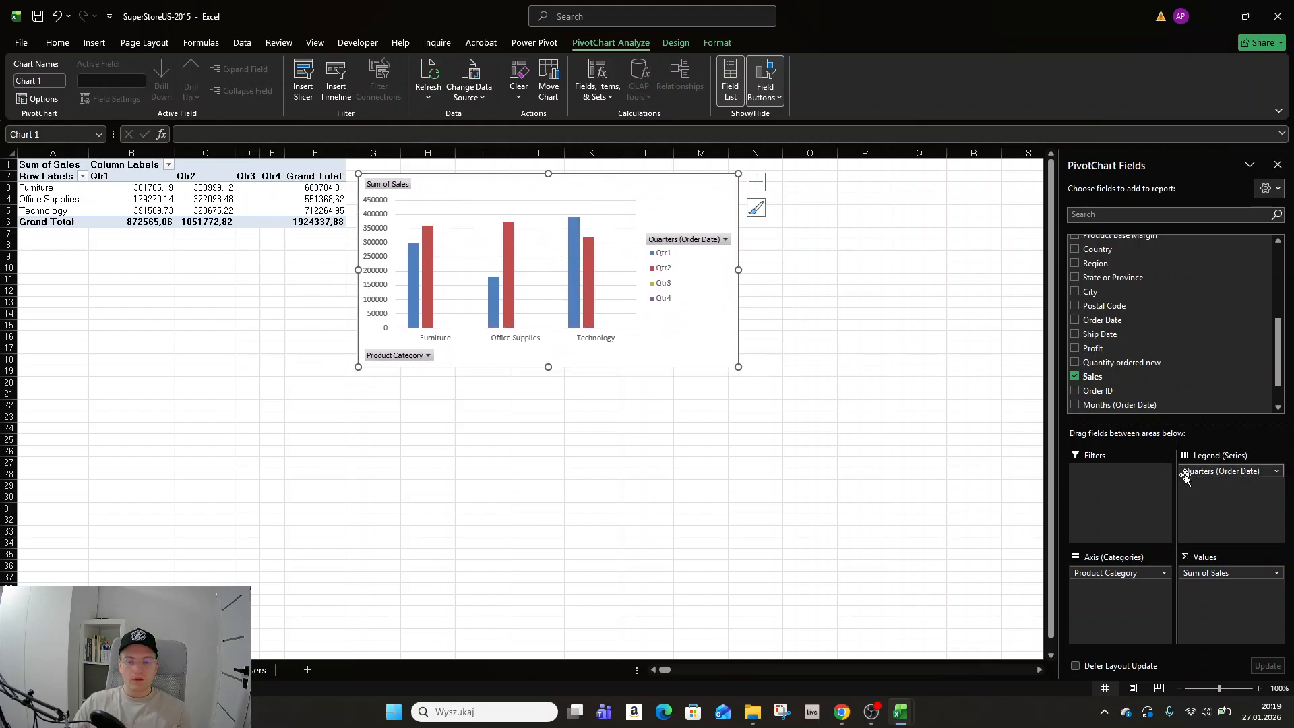
drag(1189, 472, 968, 426)
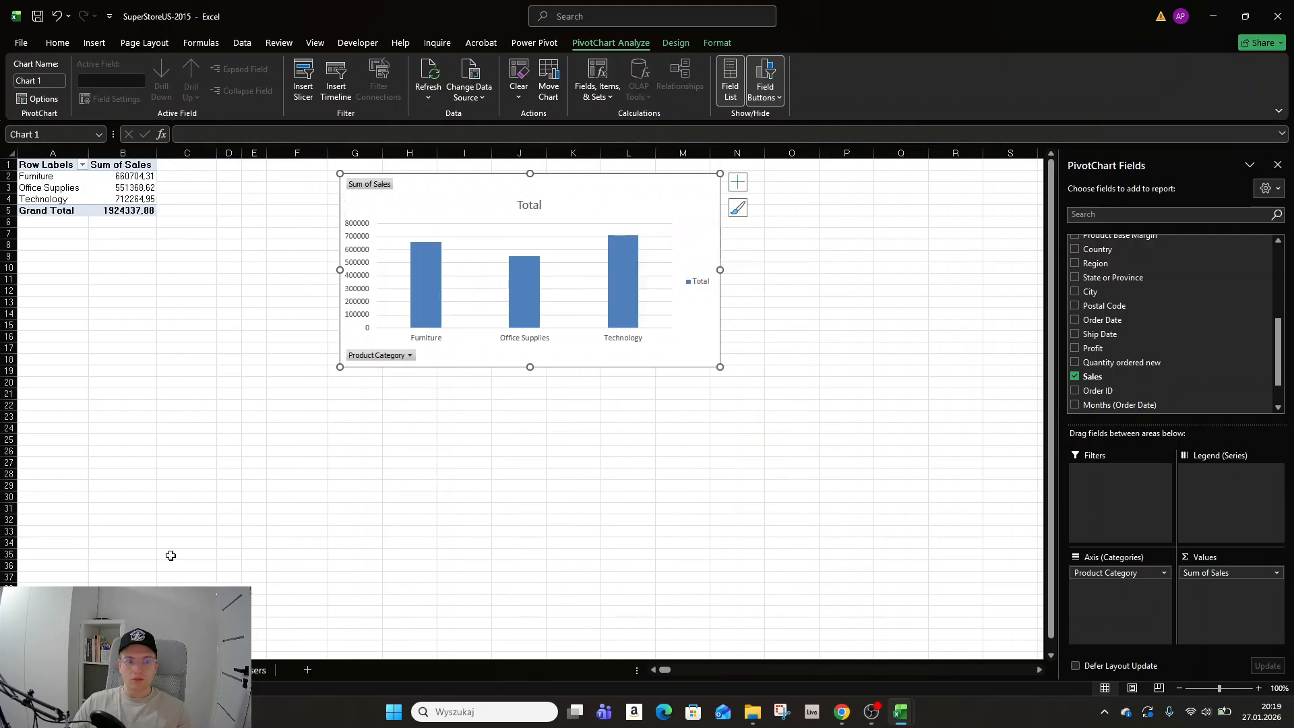
Examine the last rows of the sales table on the data sheet.
key(ctrl+Page_Down)
click(282, 522)
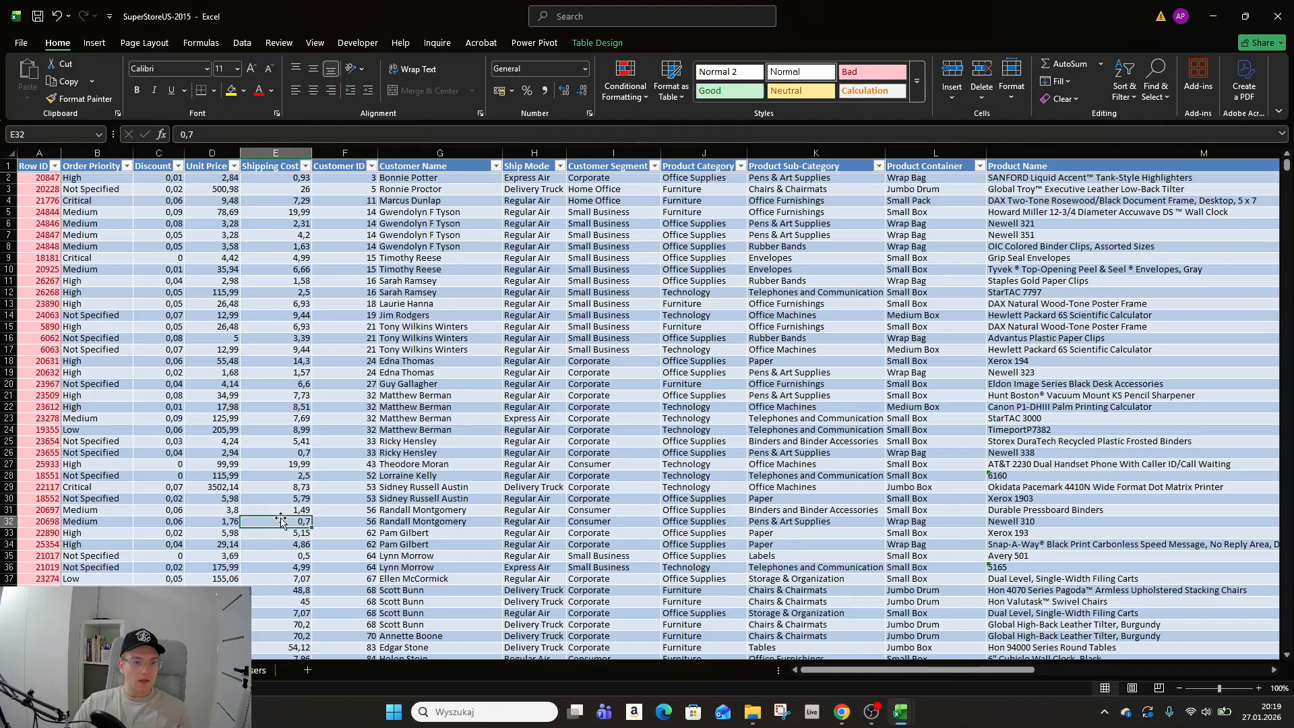
key(ctrl+End)
key(Left)
key(Left)
key(Left)
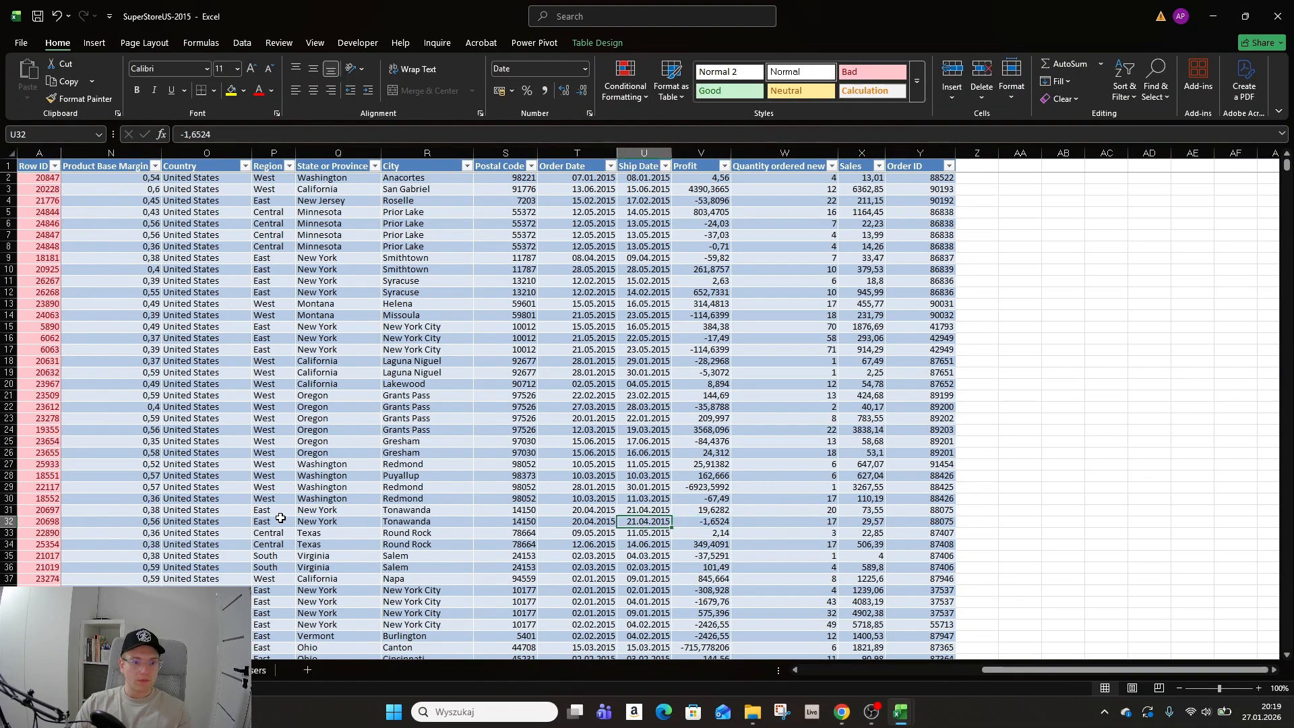
scroll(280, 518, up, 4)
key(Down)
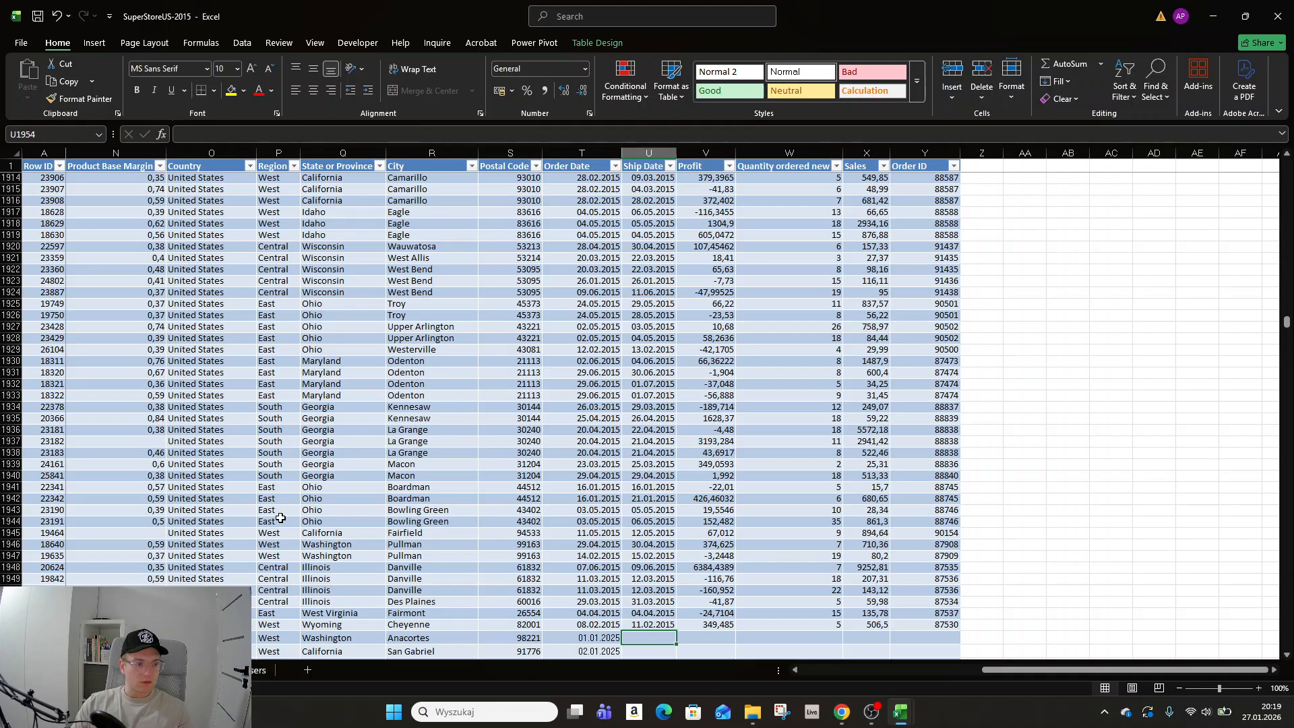
key(Left)
key(Right)
key(Left)
key(Right)
key(Left)
key(Up)
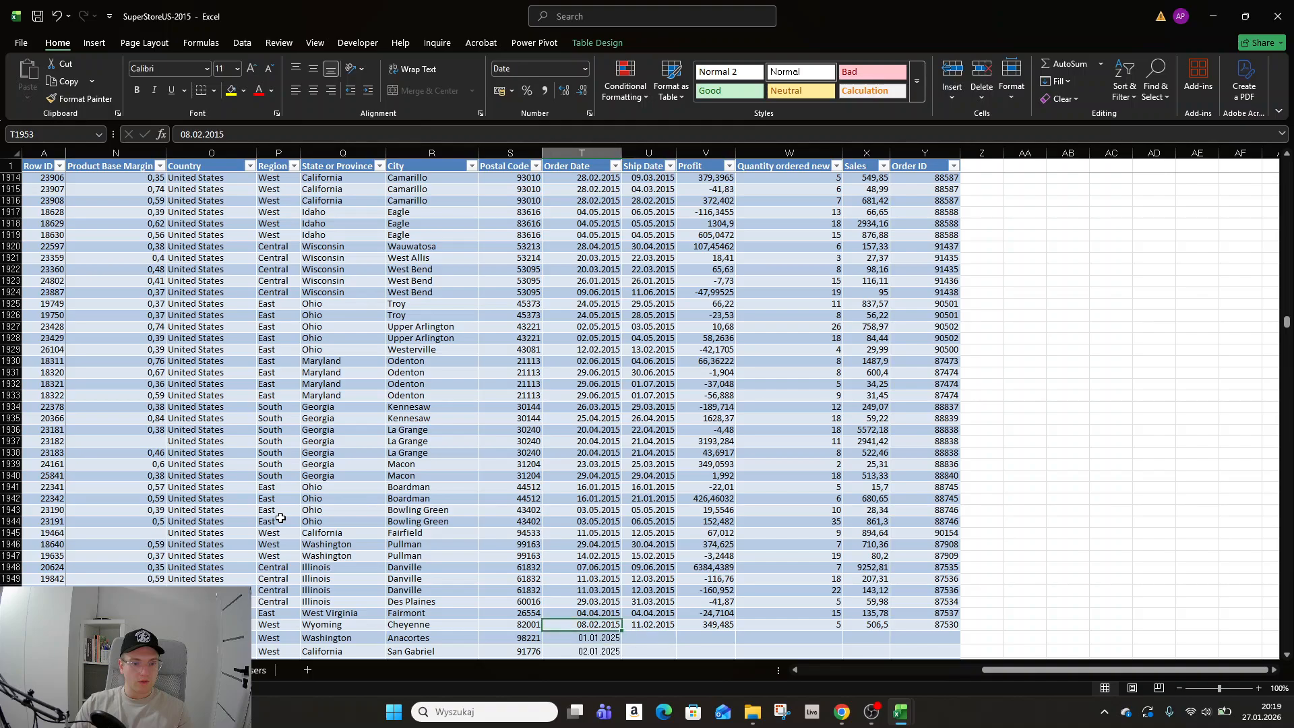
key(Down)
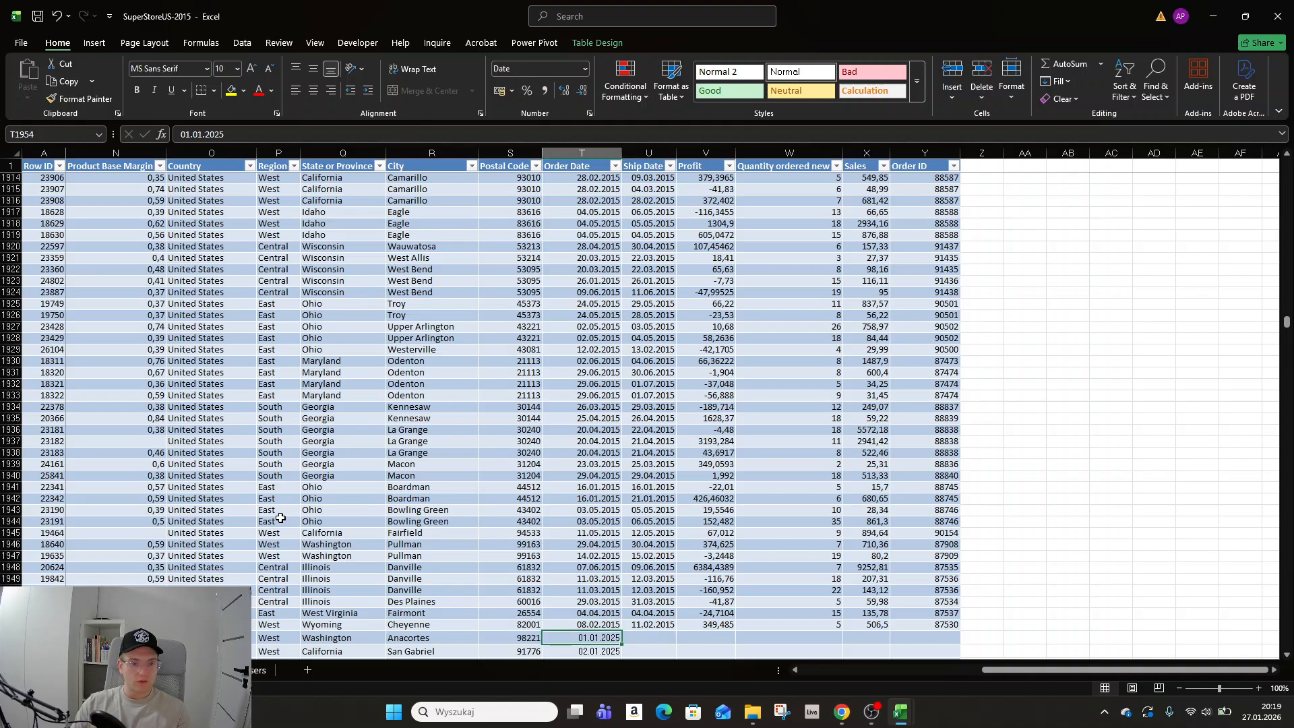
key(Right)
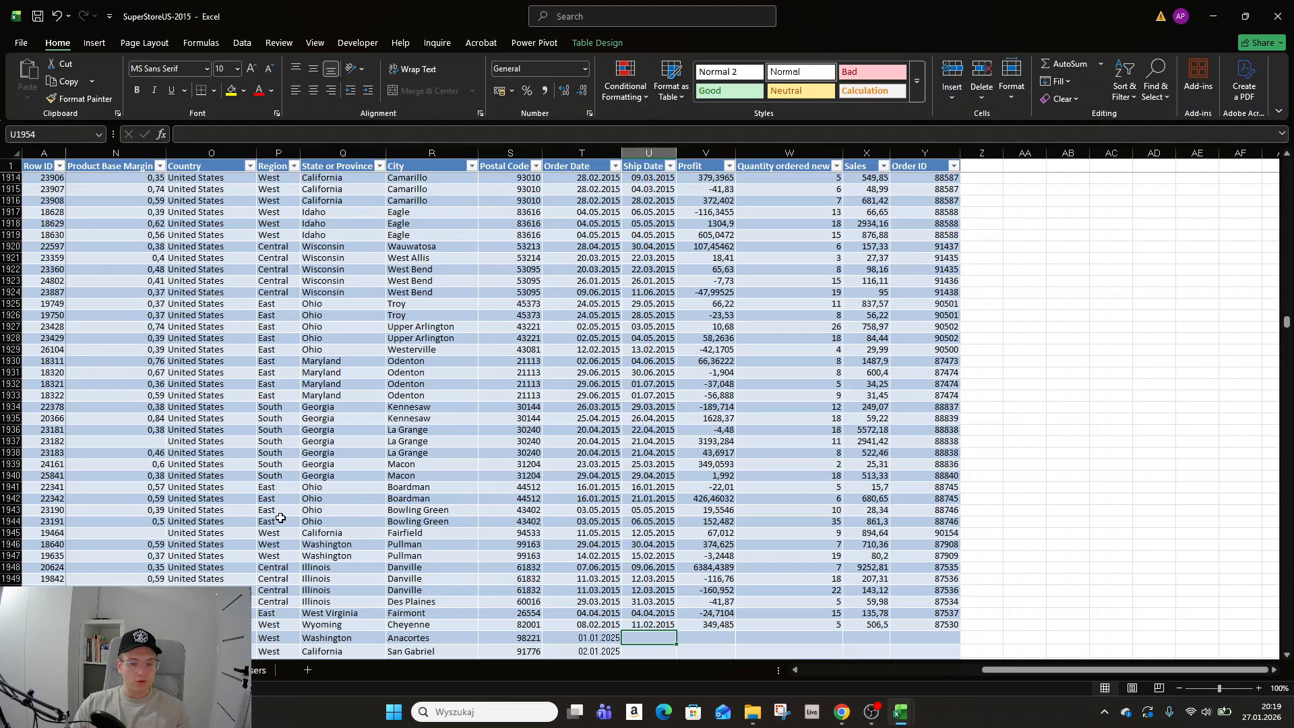
Delete all table rows below the last 2015 record.
key(shift+space)
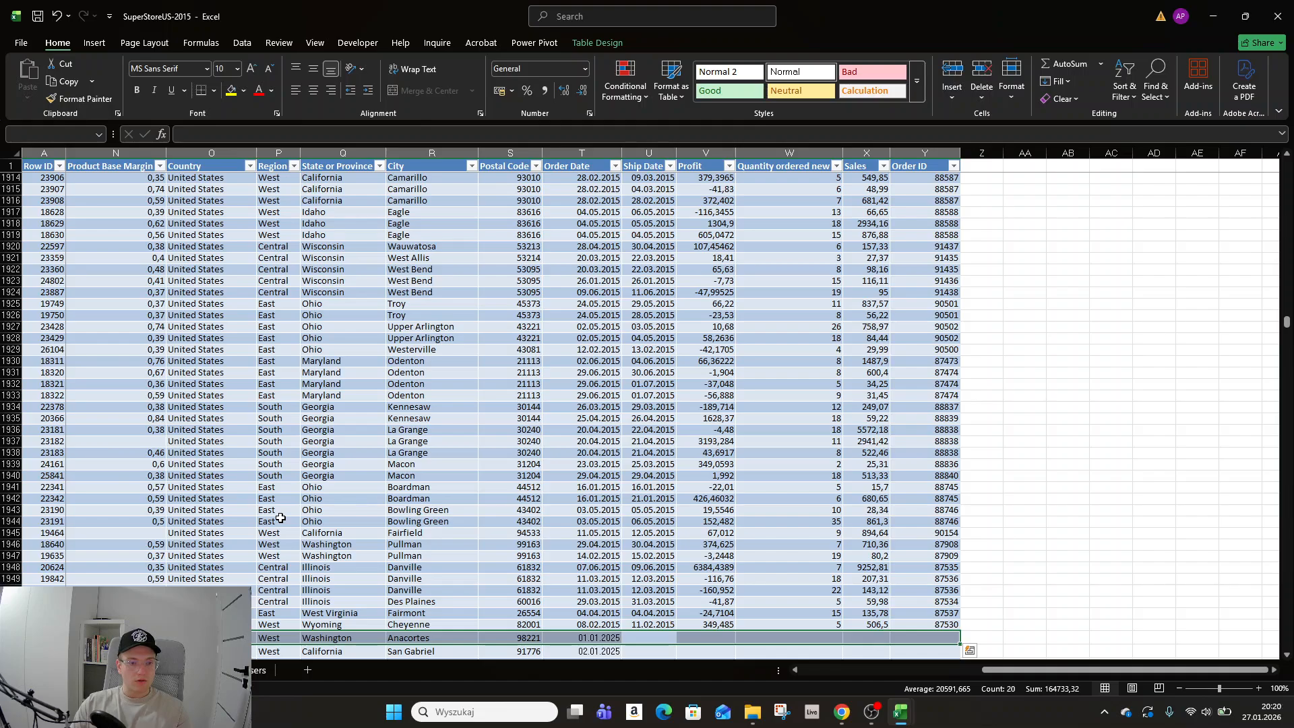
key(ctrl+shift+Down)
key(shift+space)
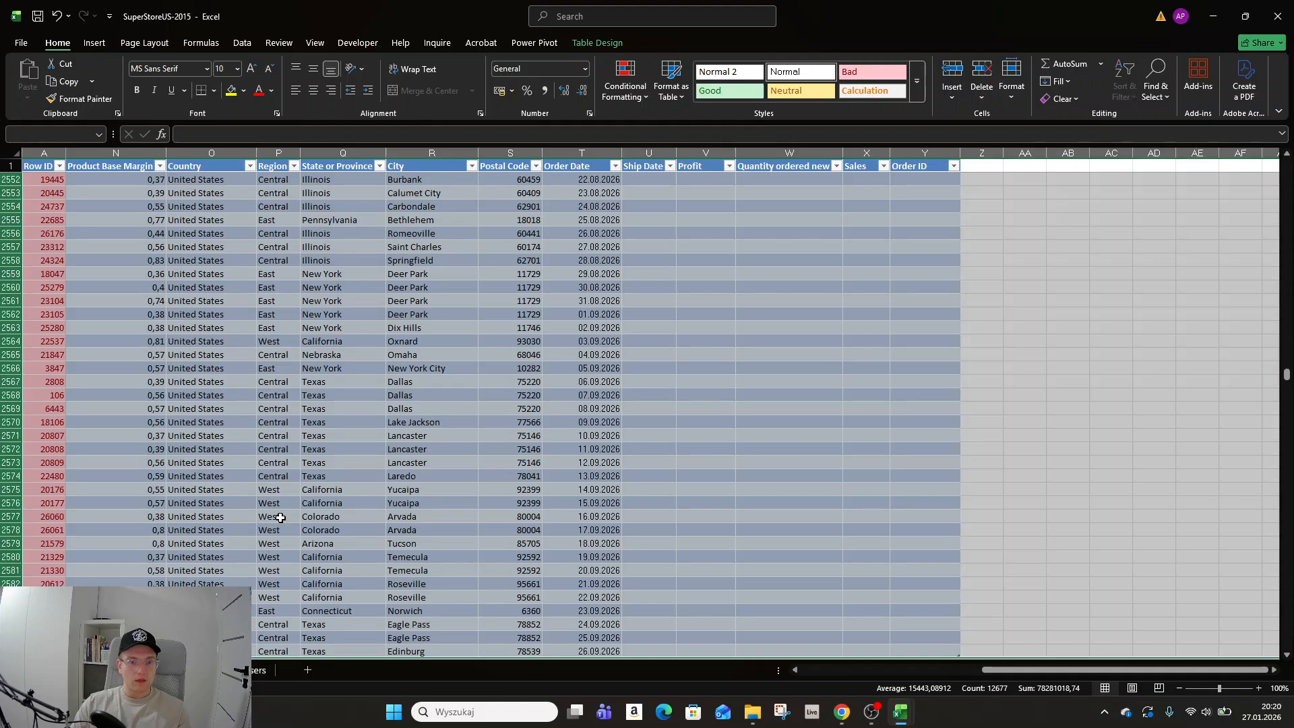
right_click(16, 332)
click(77, 479)
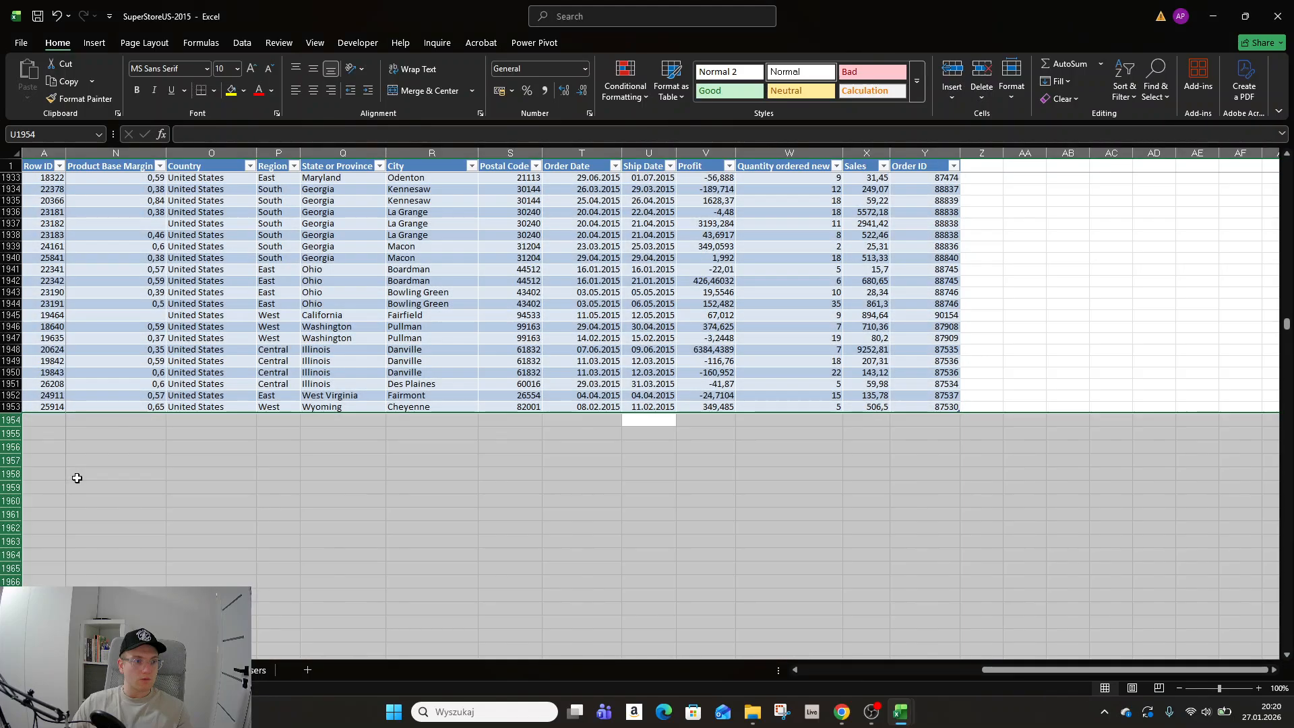
Check the table's current range in the Resize Table dialog without changing it.
click(439, 403)
key(Home)
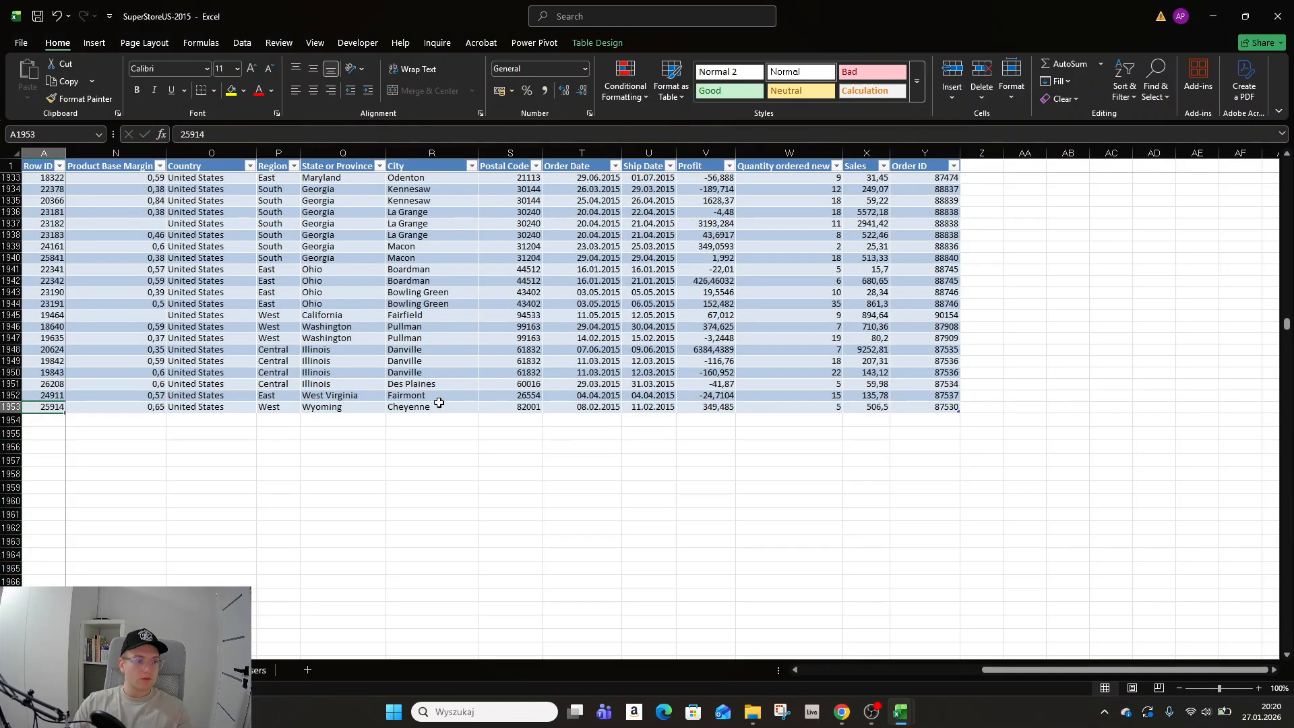
key(Right)
key(Left)
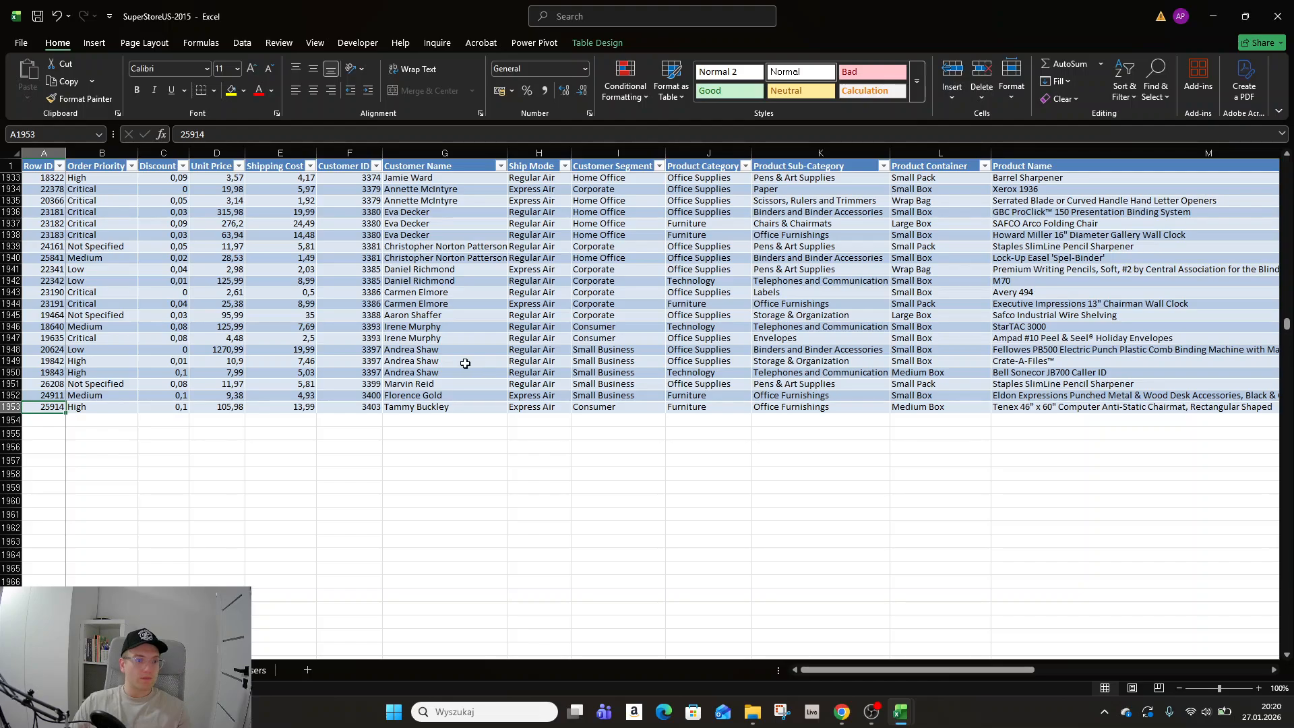
click(597, 42)
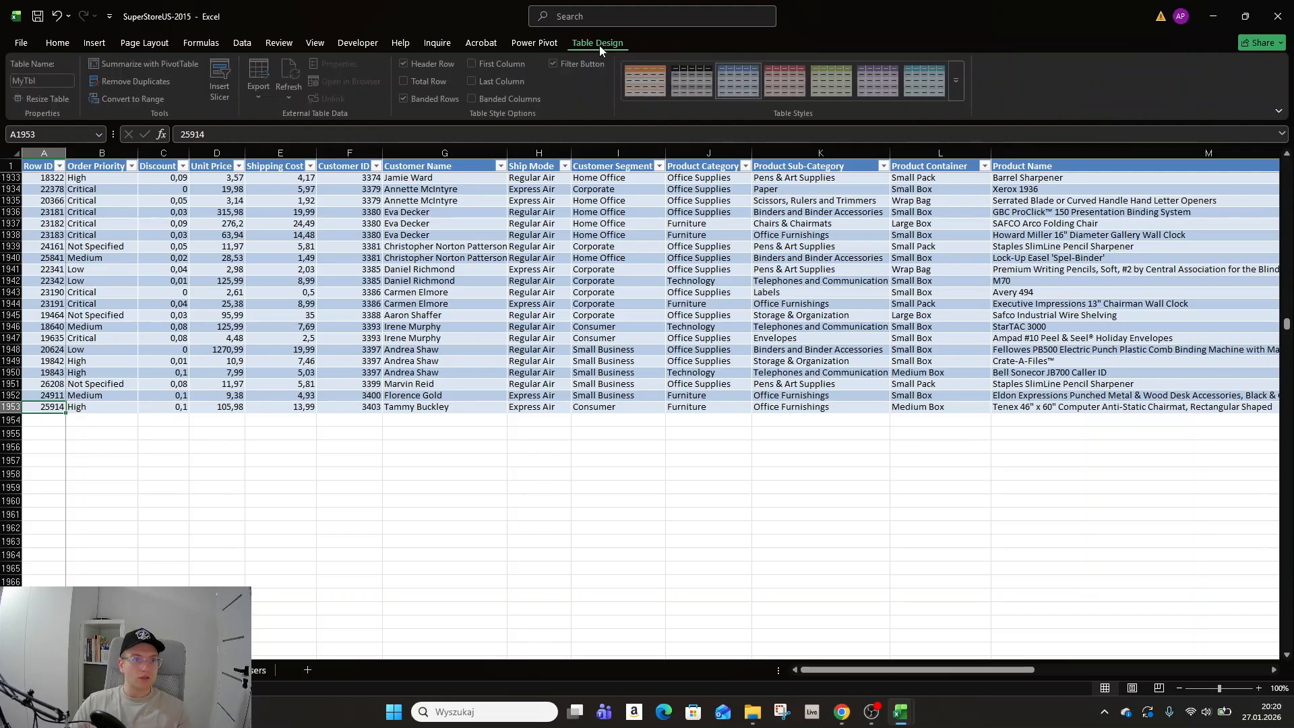
click(52, 99)
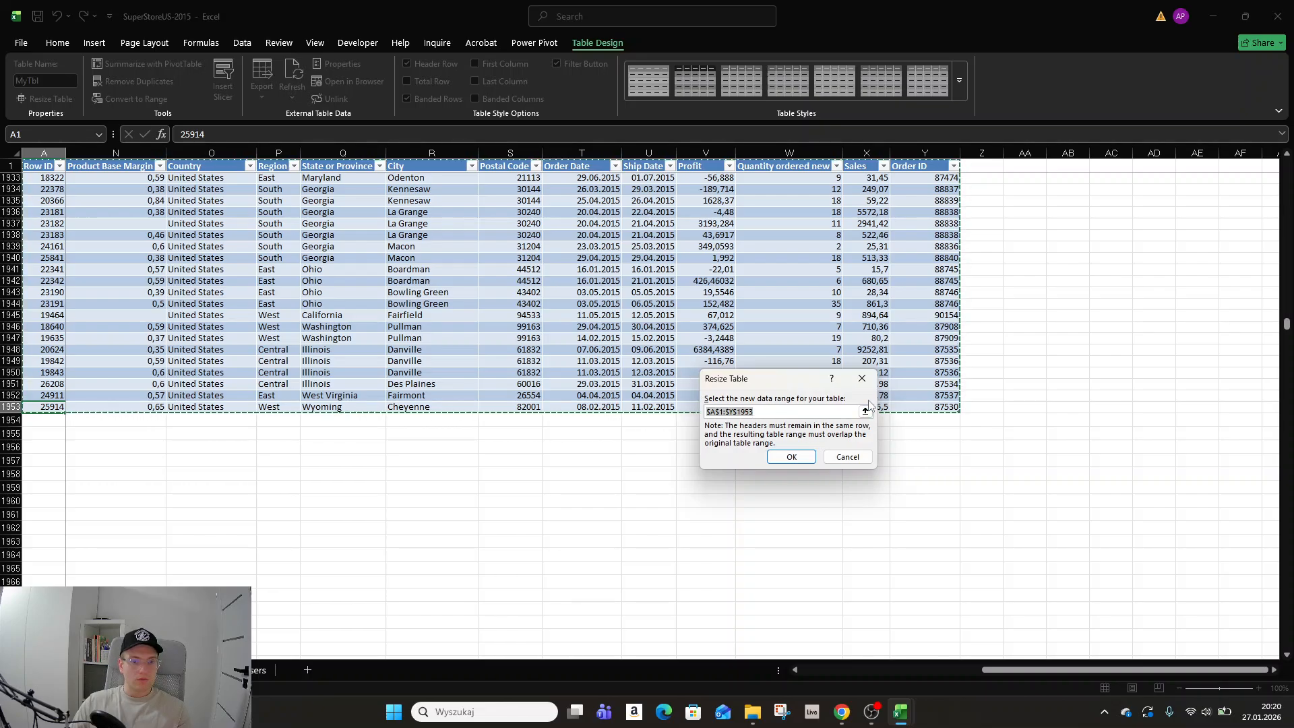
click(870, 379)
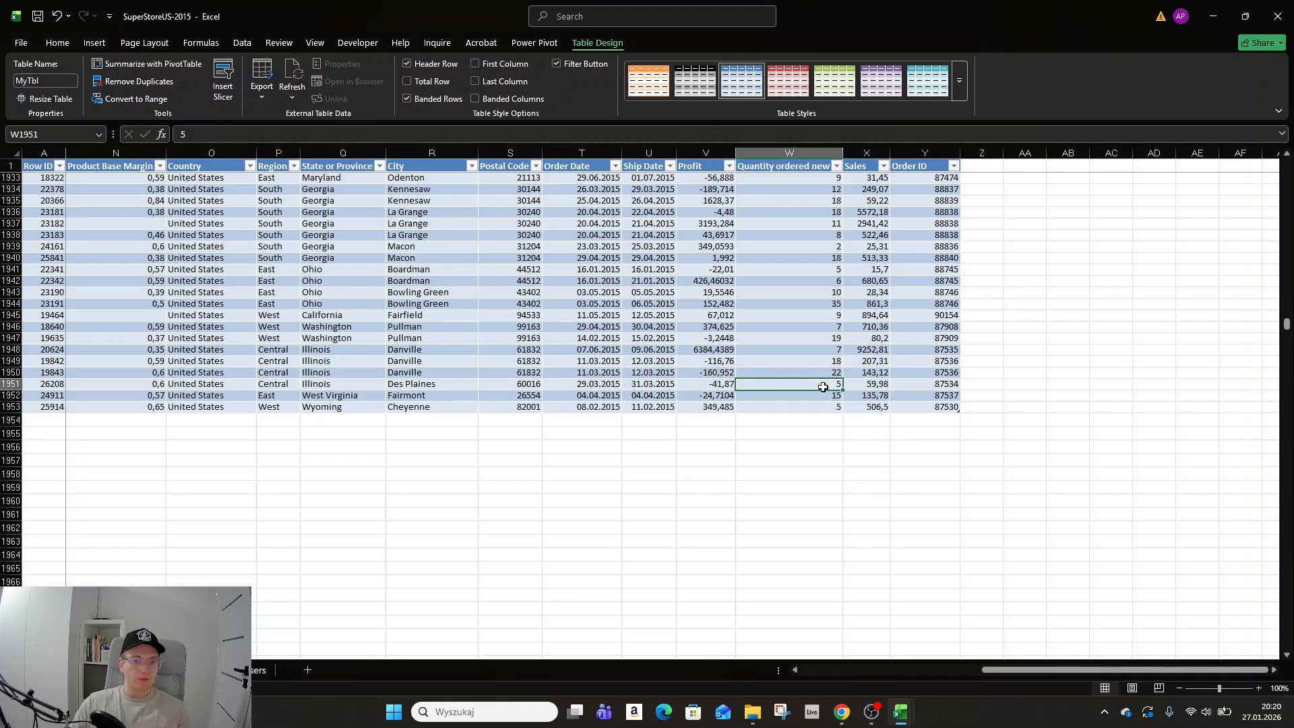
Refresh the PivotTable on the Users sheet.
key(ctrl+Home)
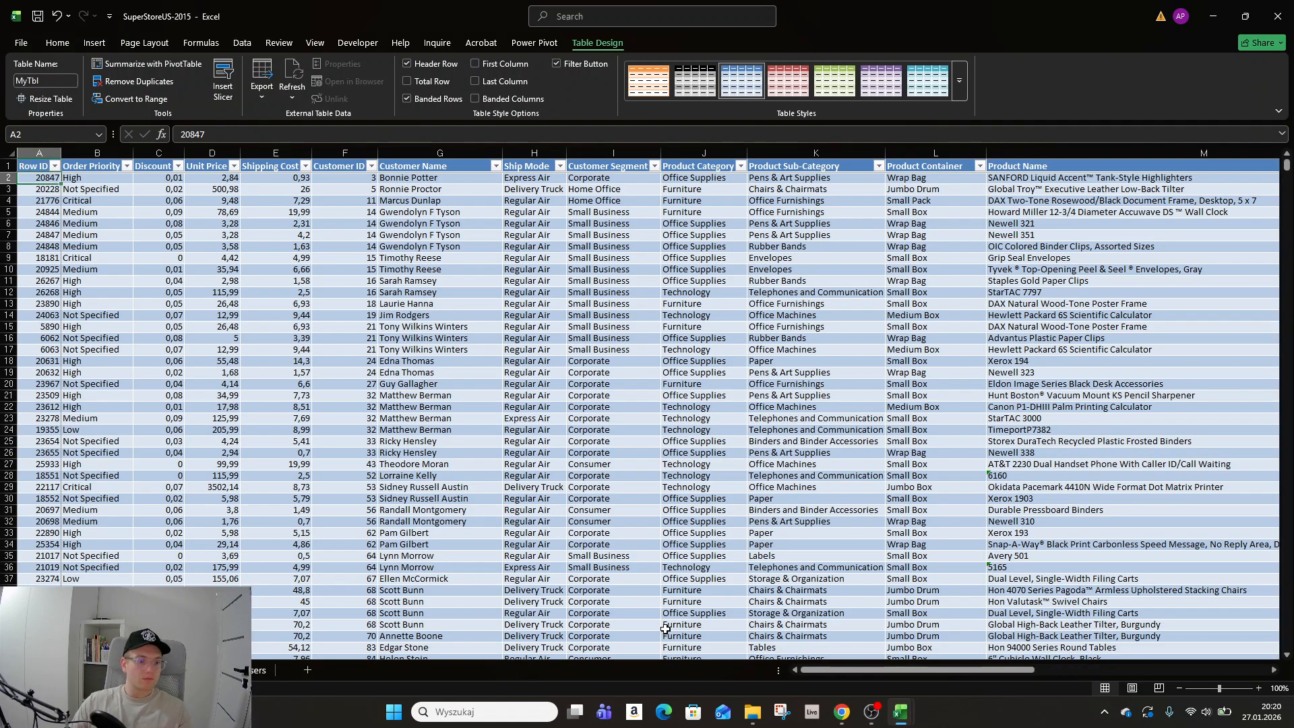
click(120, 670)
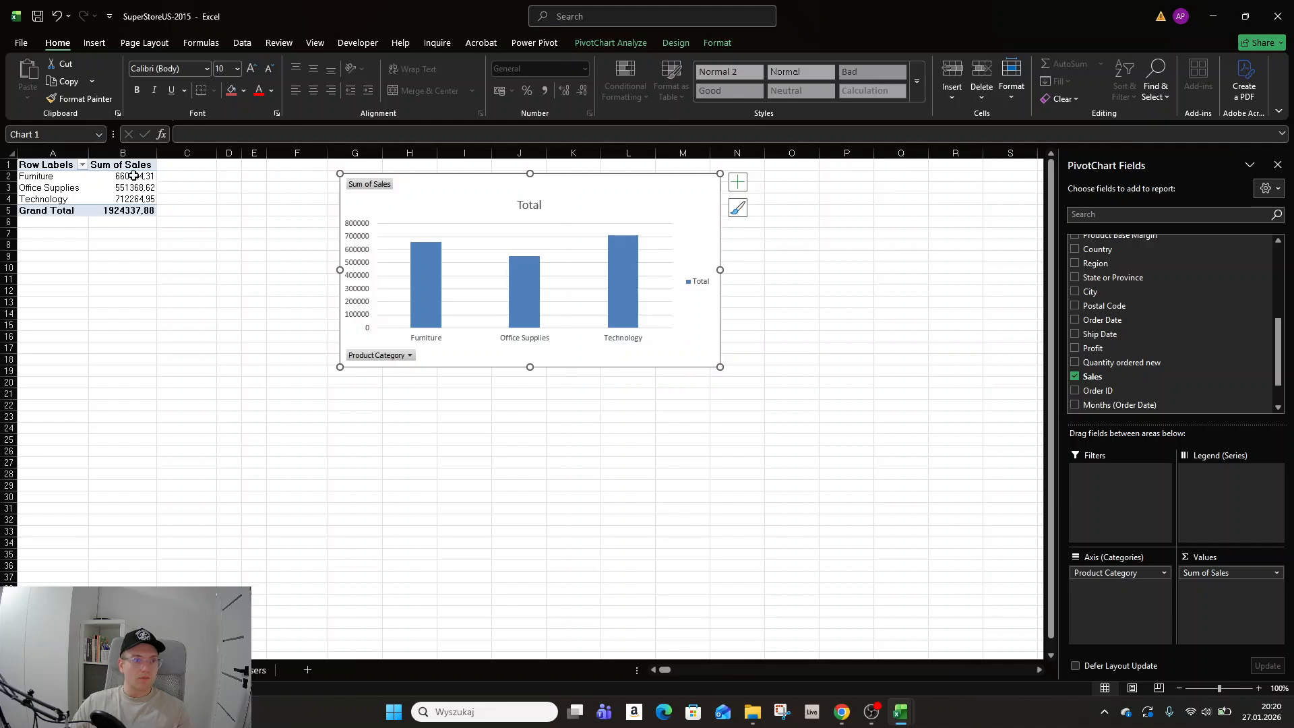
right_click(138, 166)
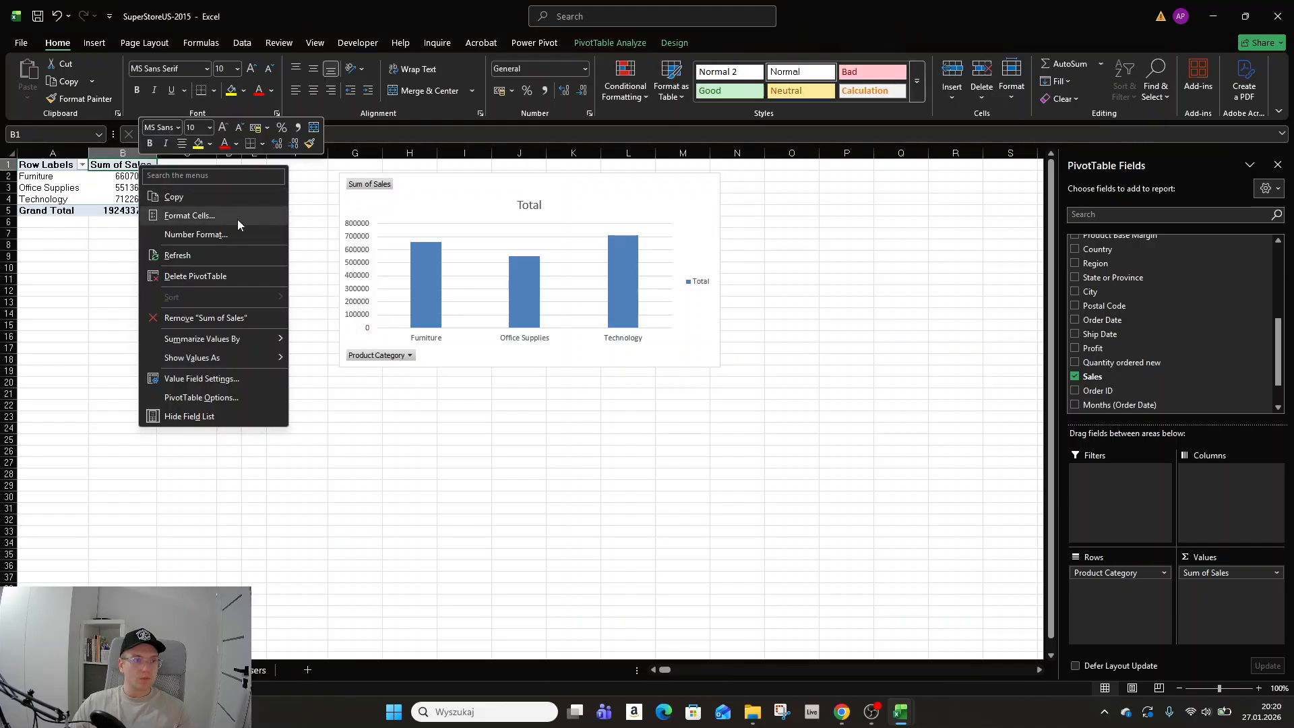
click(215, 256)
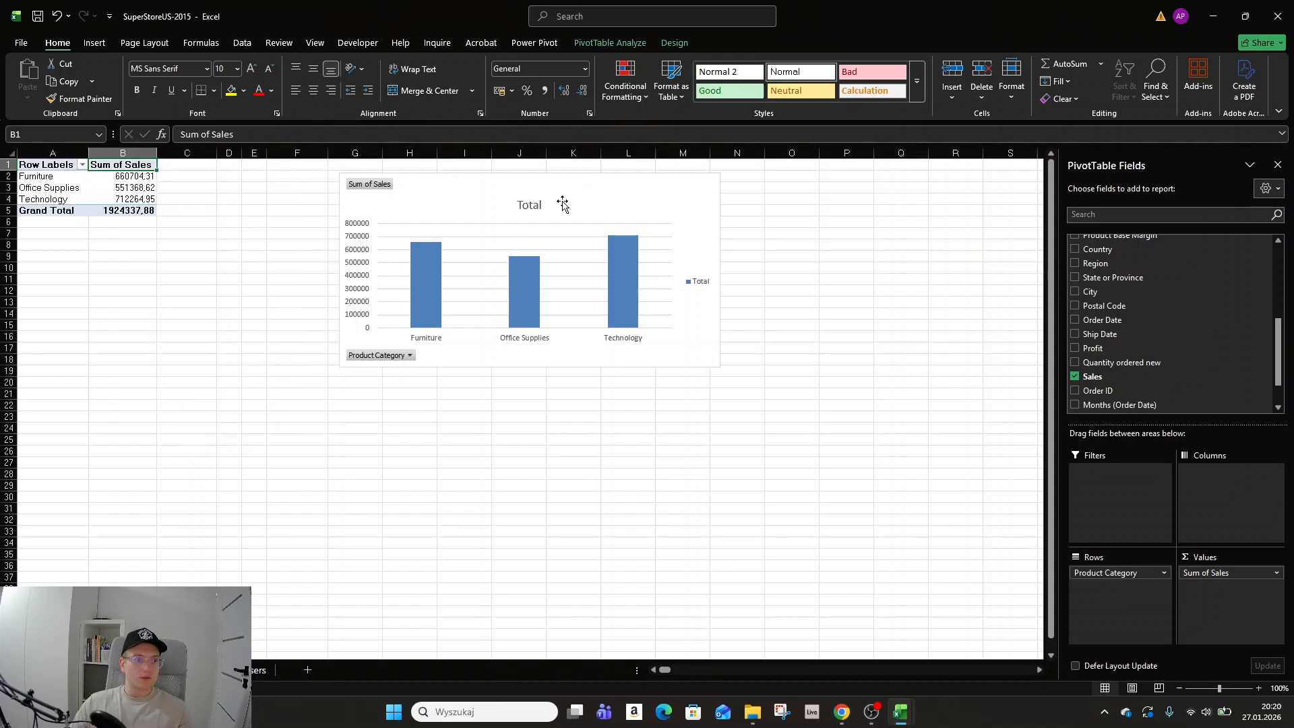
Move the PivotChart next to the PivotTable, add a data table to it, and enlarge it.
drag(581, 190, 464, 184)
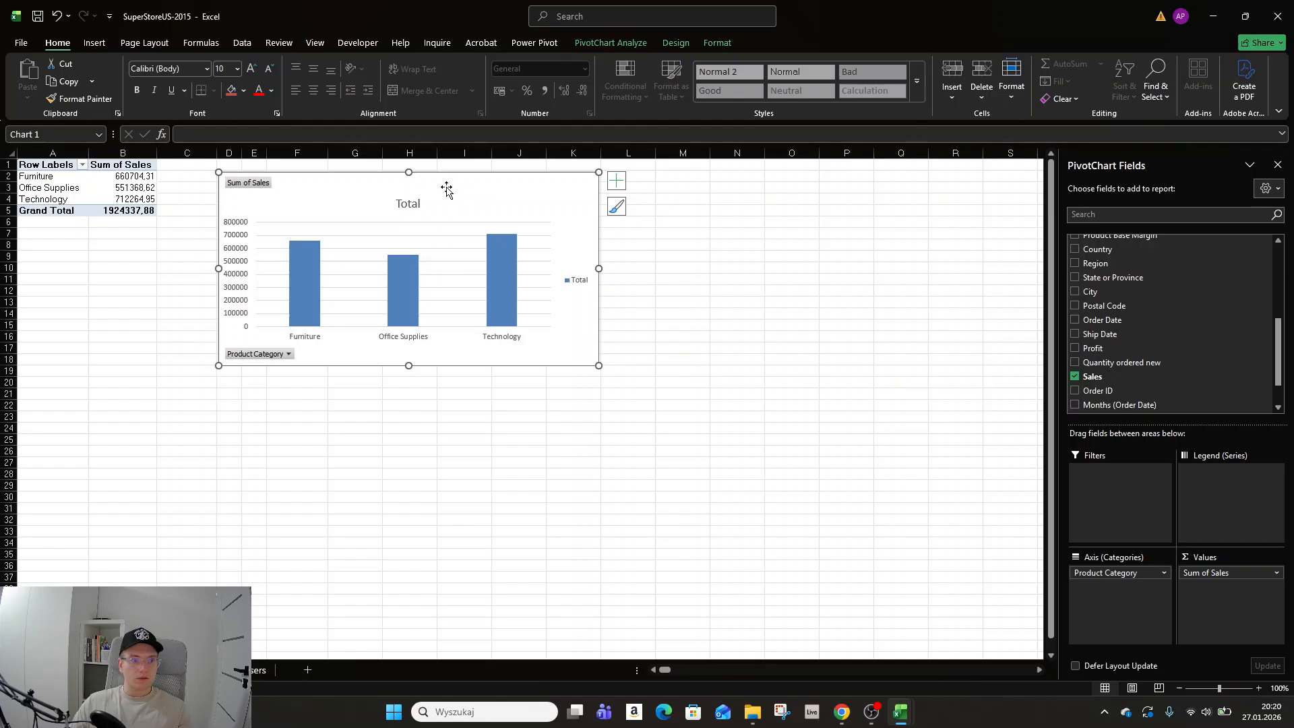
mouse_move(443, 187)
mouse_down()
mouse_move(477, 184)
mouse_move(446, 187)
mouse_up()
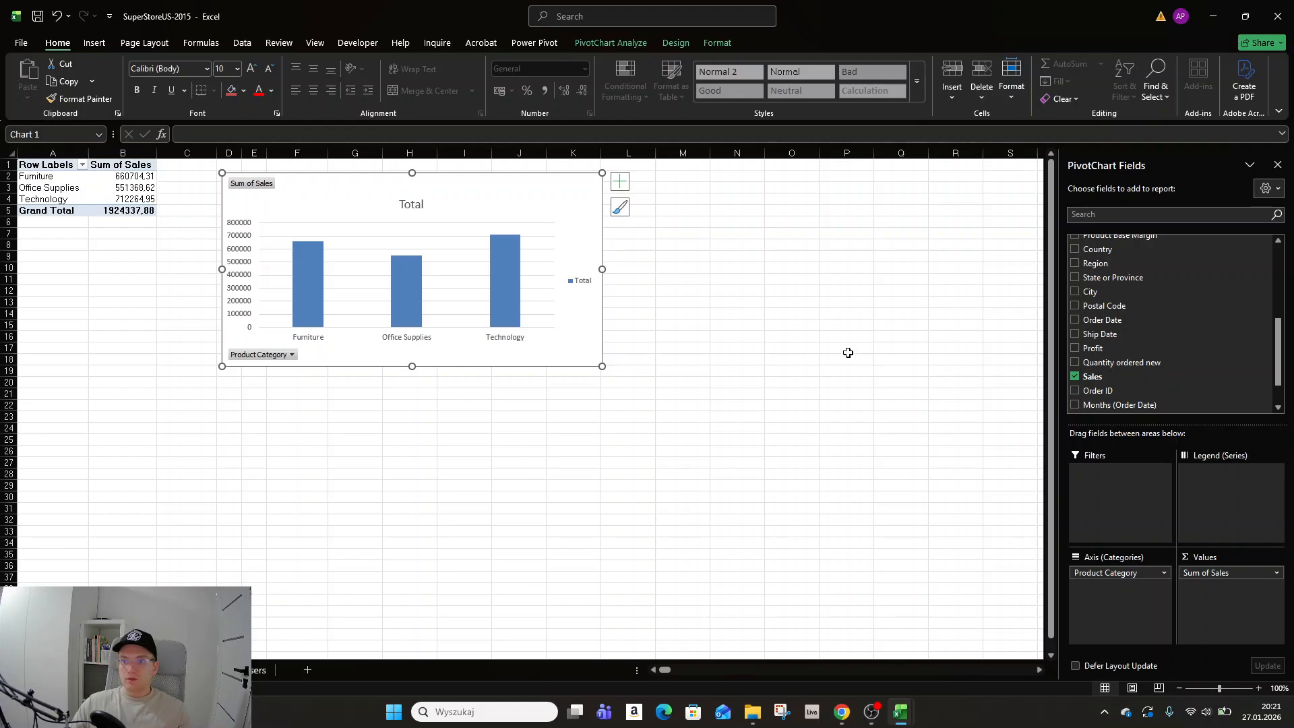
click(620, 182)
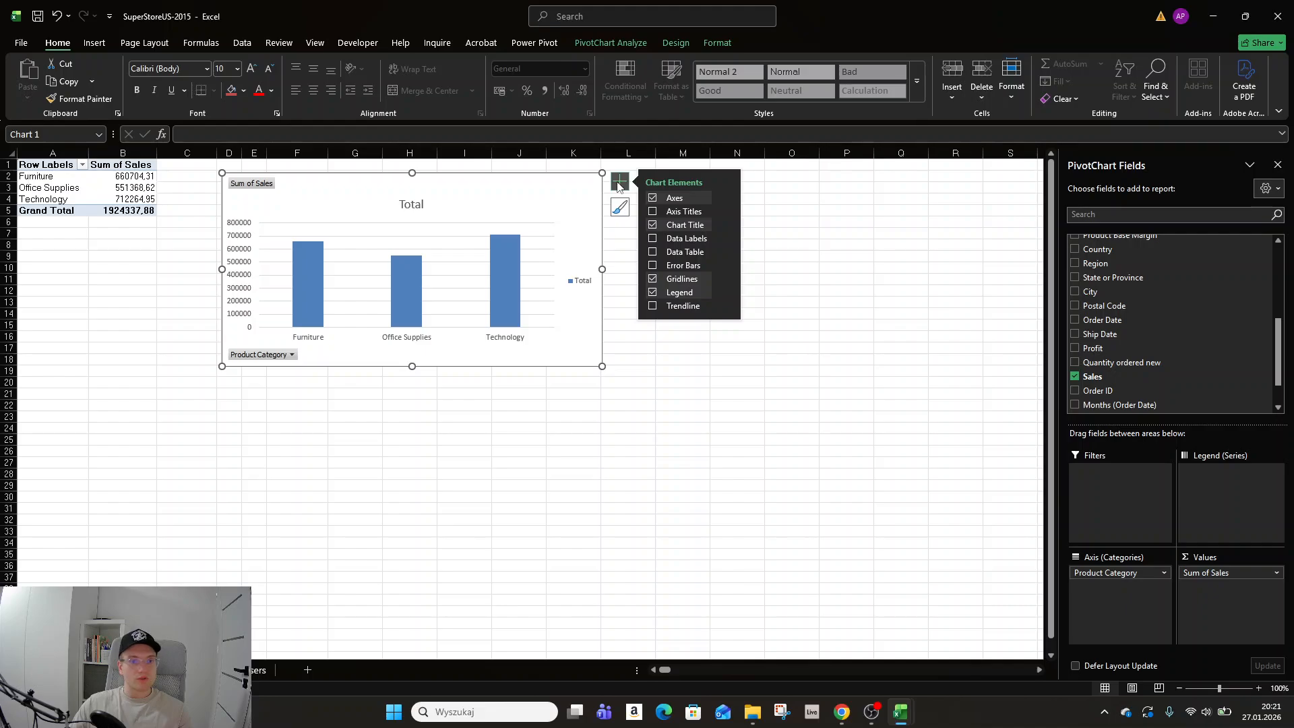
click(652, 253)
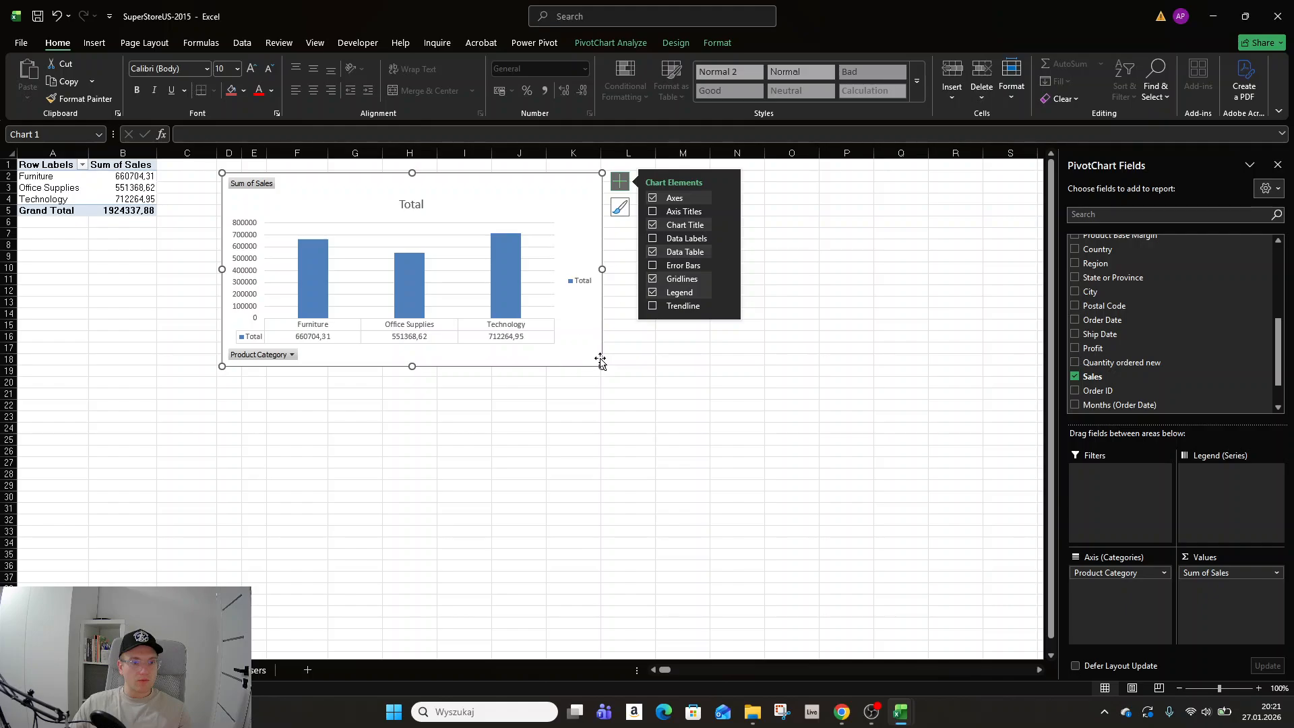
drag(602, 364, 716, 415)
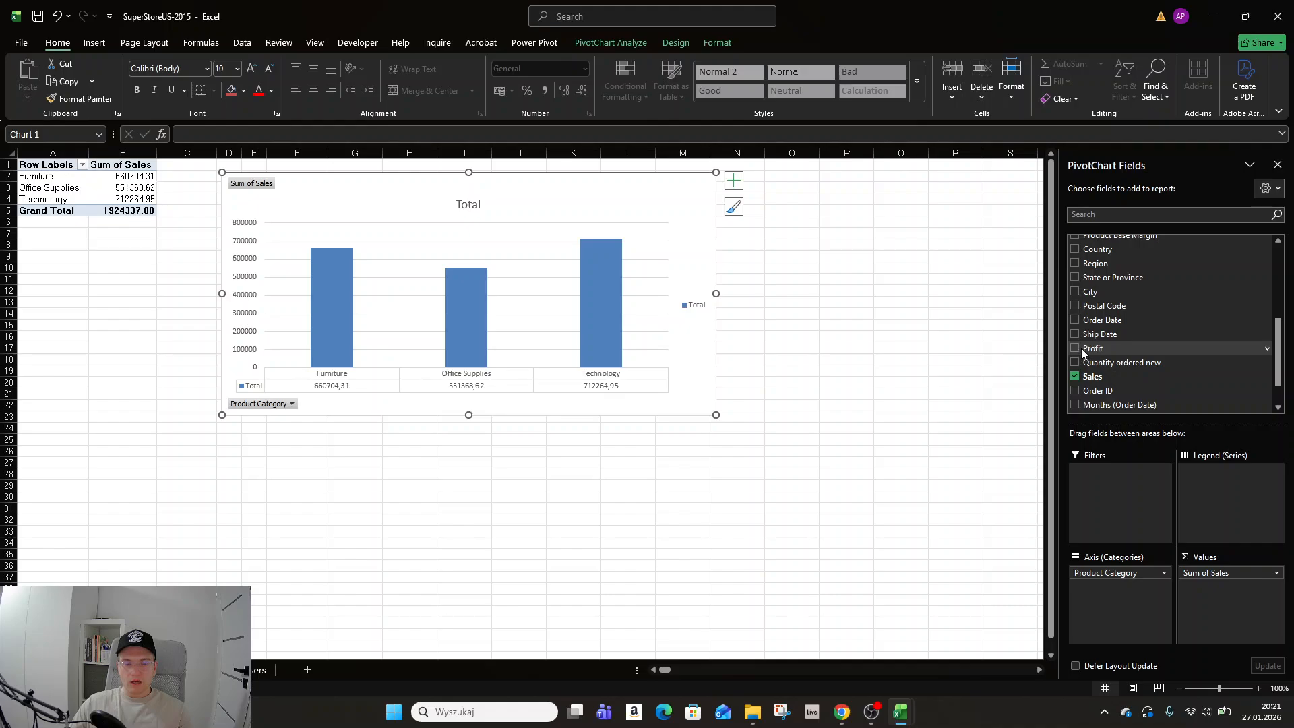
Add the Region field to the PivotChart's legend.
scroll(1070, 320, up, 1)
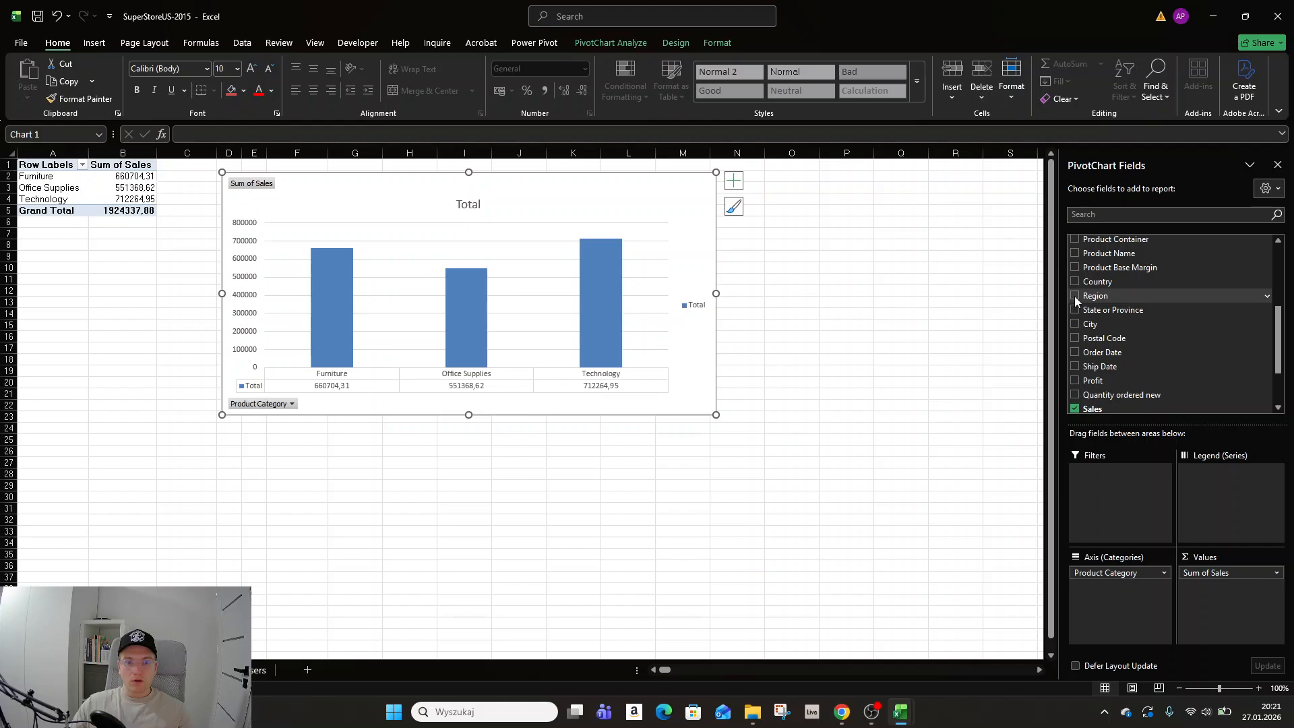
click(1074, 296)
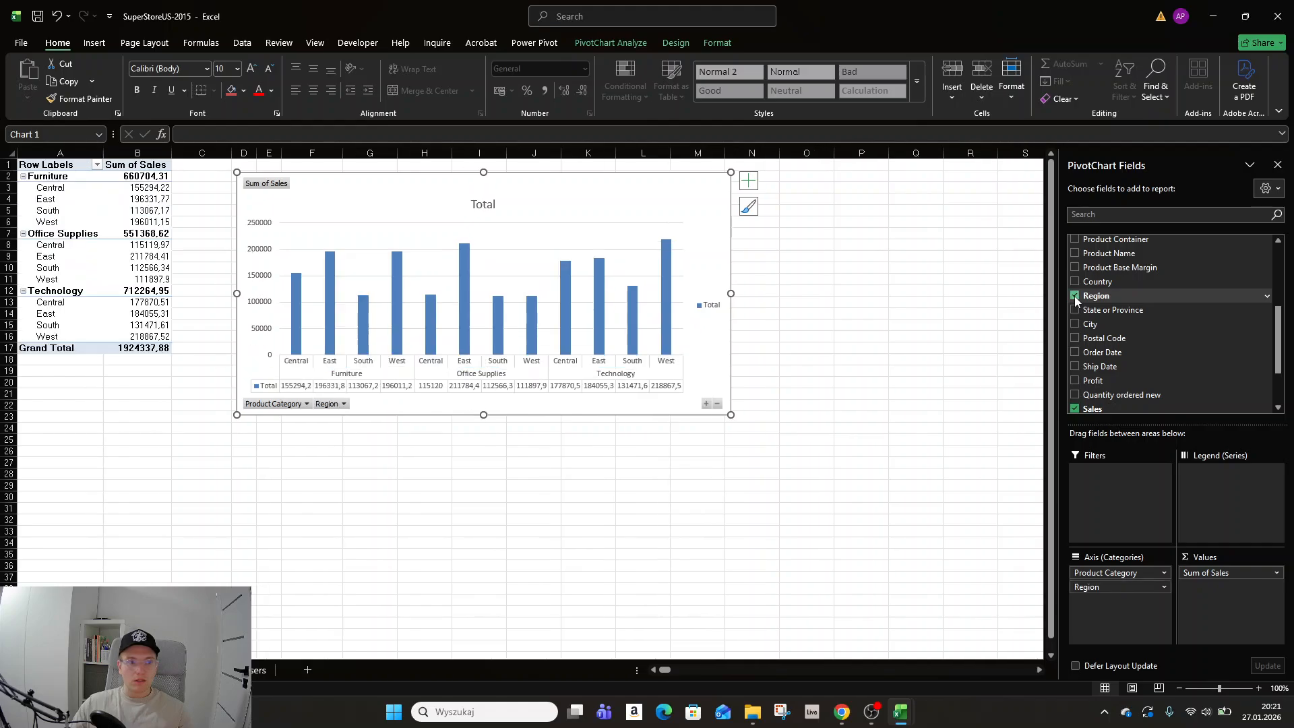
drag(1115, 587, 1190, 502)
drag(520, 173, 289, 155)
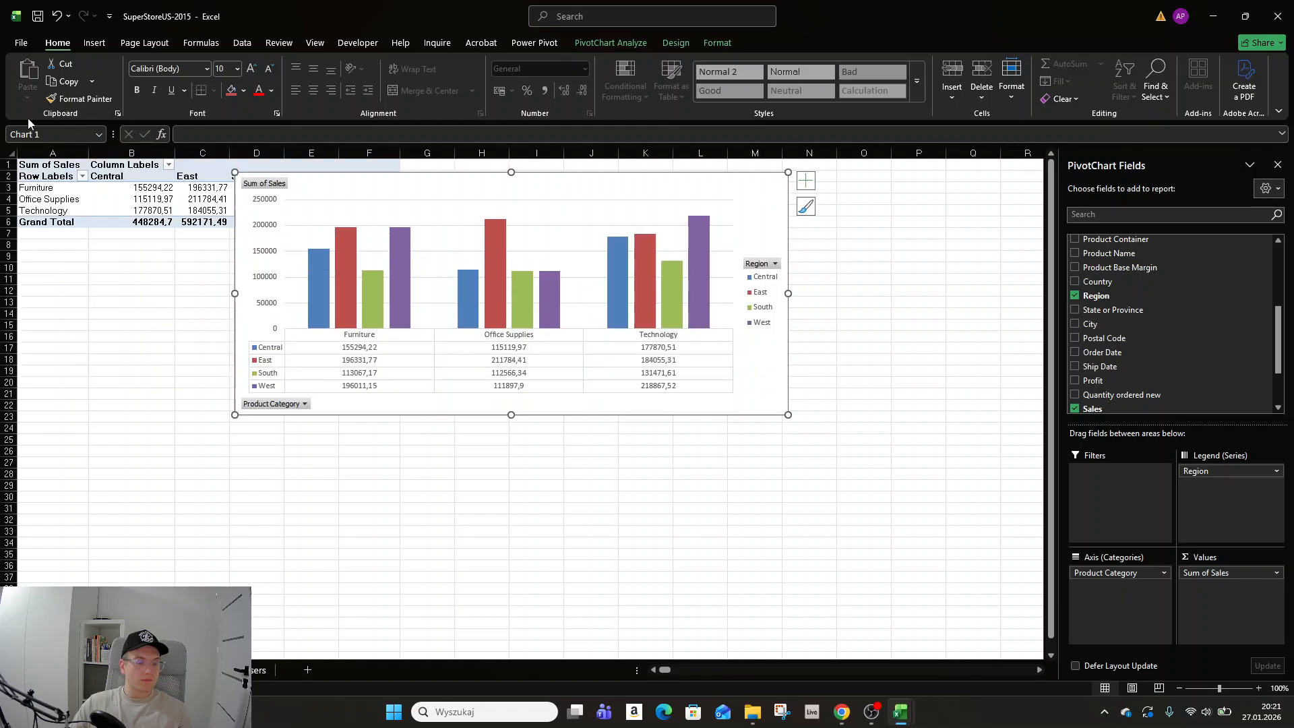
Move the PivotChart below the PivotTable.
drag(196, 166, 156, 168)
drag(341, 191, 122, 176)
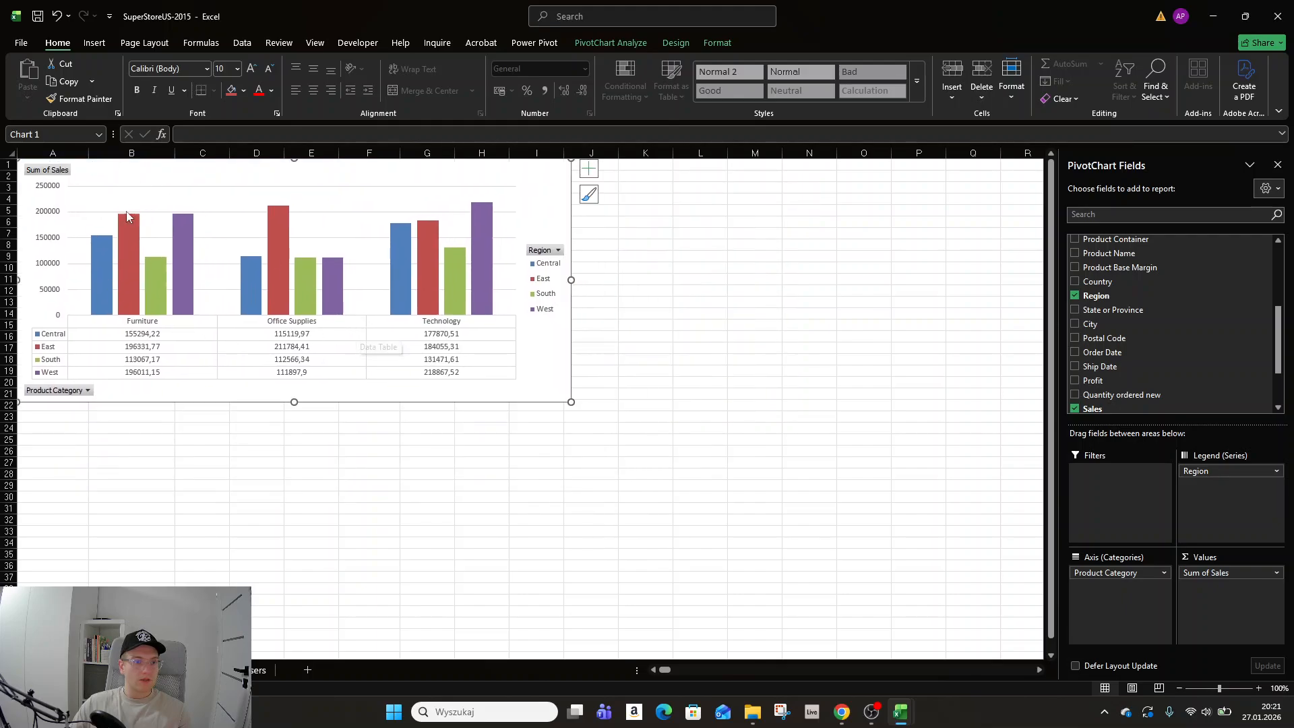
scroll(244, 361, up, 1)
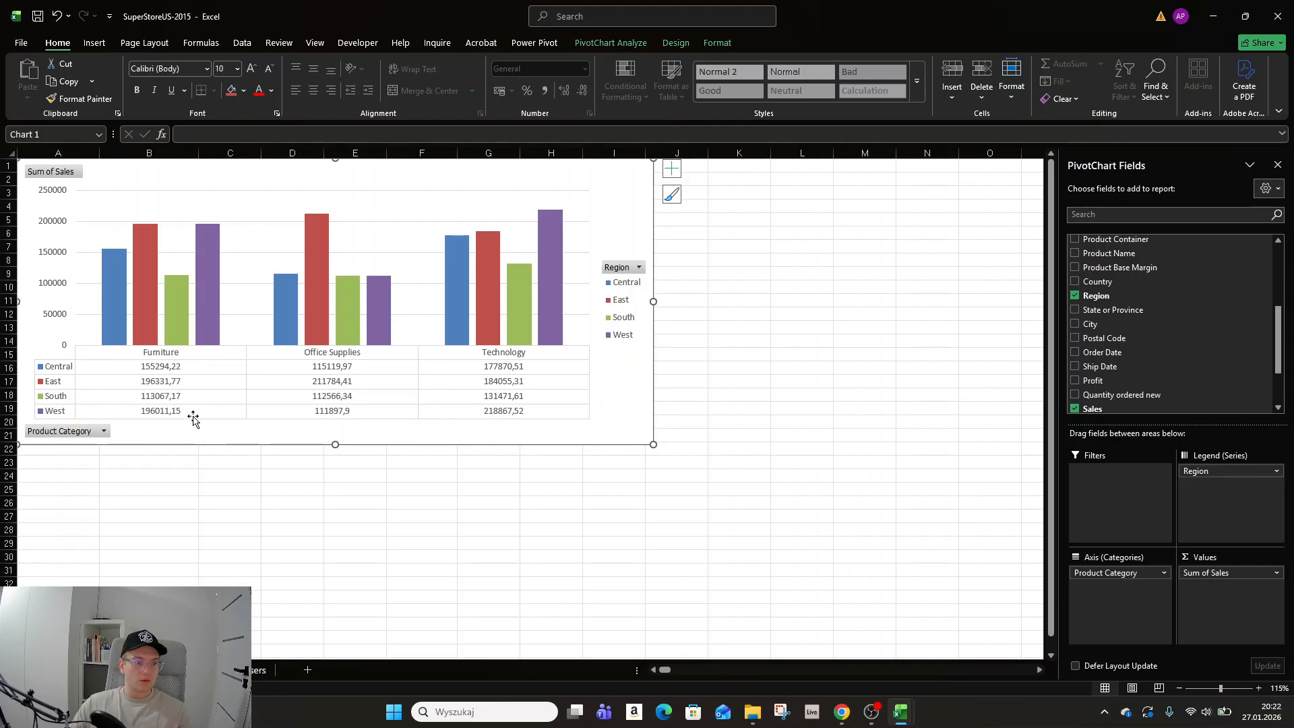
drag(290, 195, 291, 322)
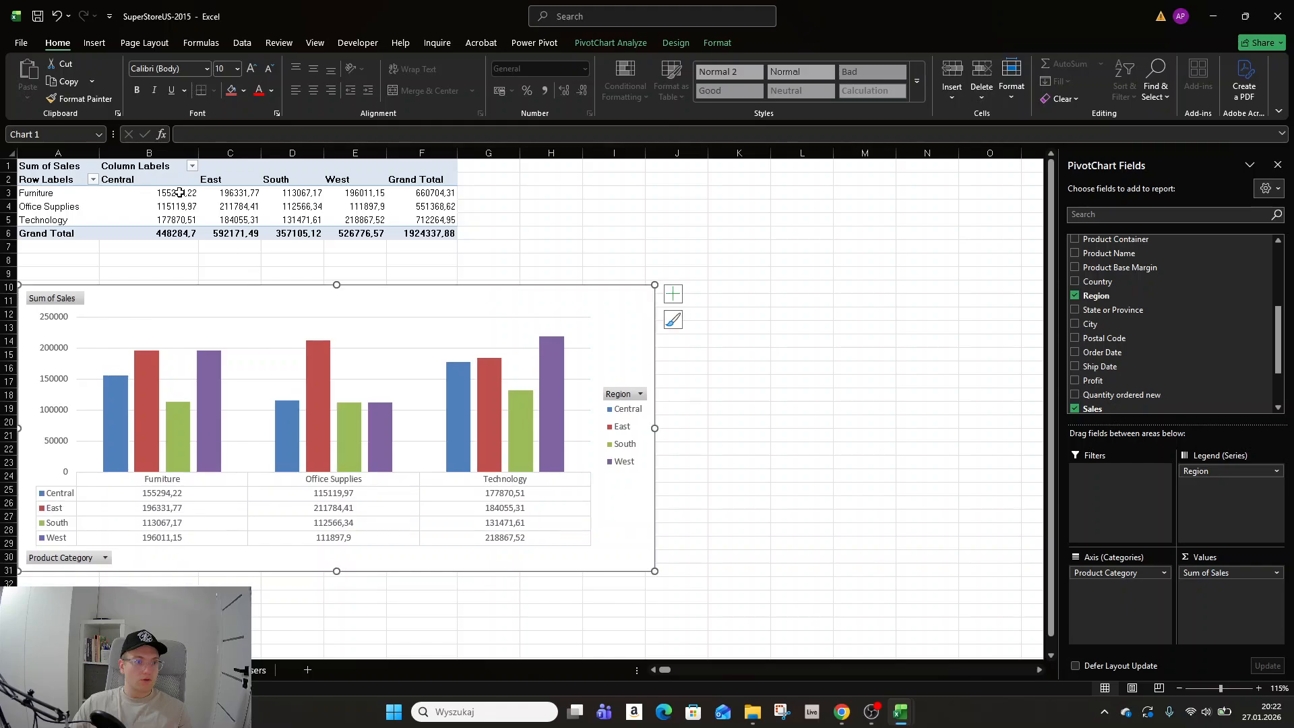
Format the PivotTable values as Number with 0 decimal places and a 1000 separator.
right_click(182, 195)
click(237, 262)
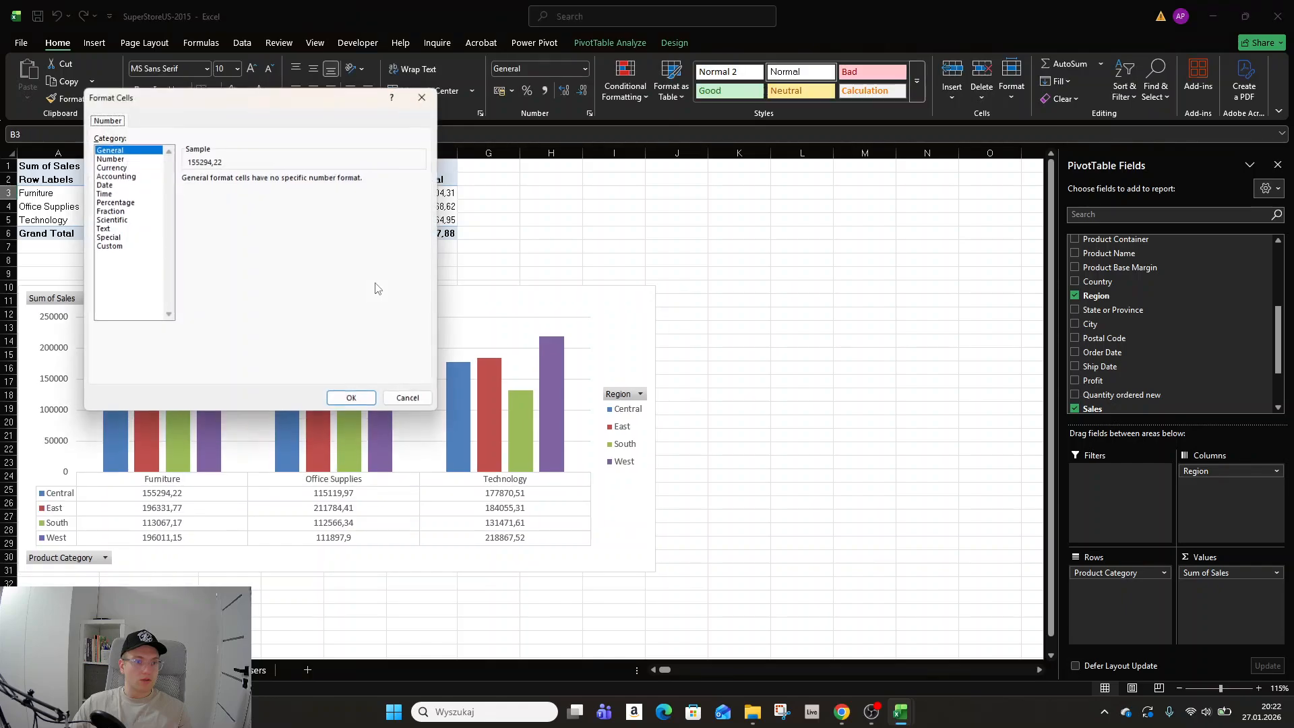
click(109, 159)
click(187, 196)
click(273, 183)
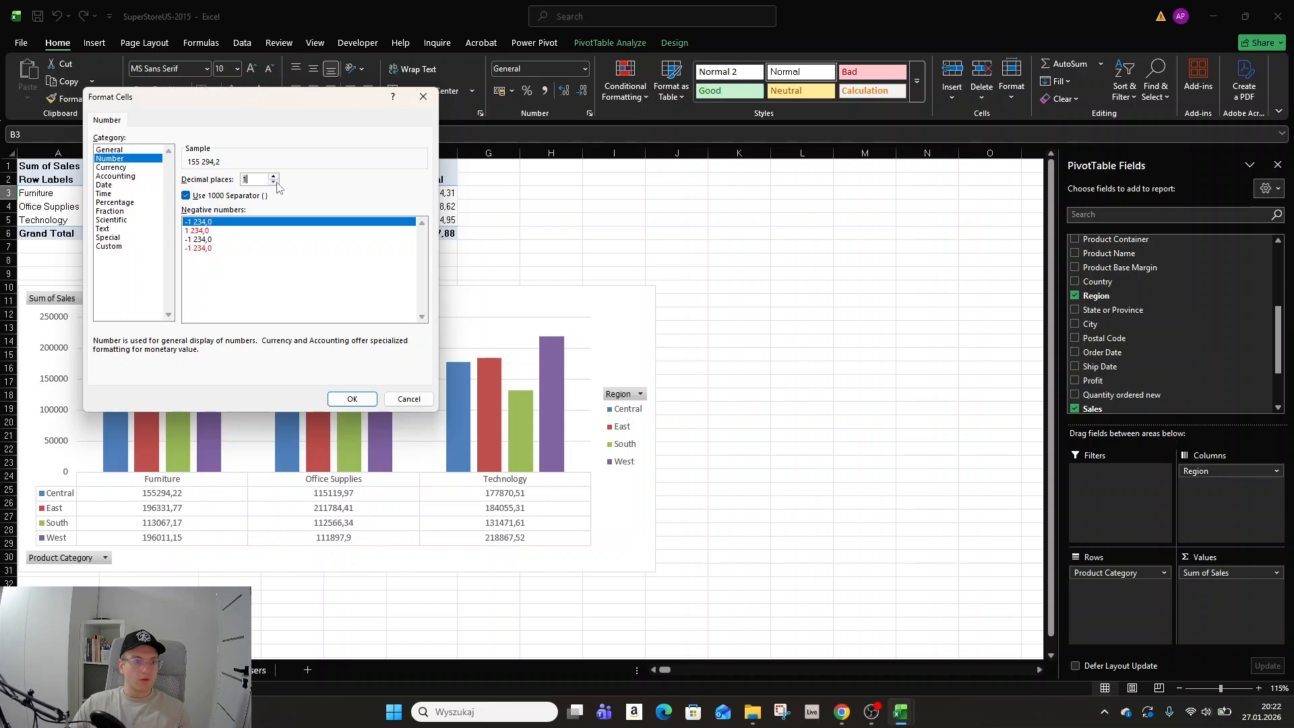
click(273, 182)
click(352, 399)
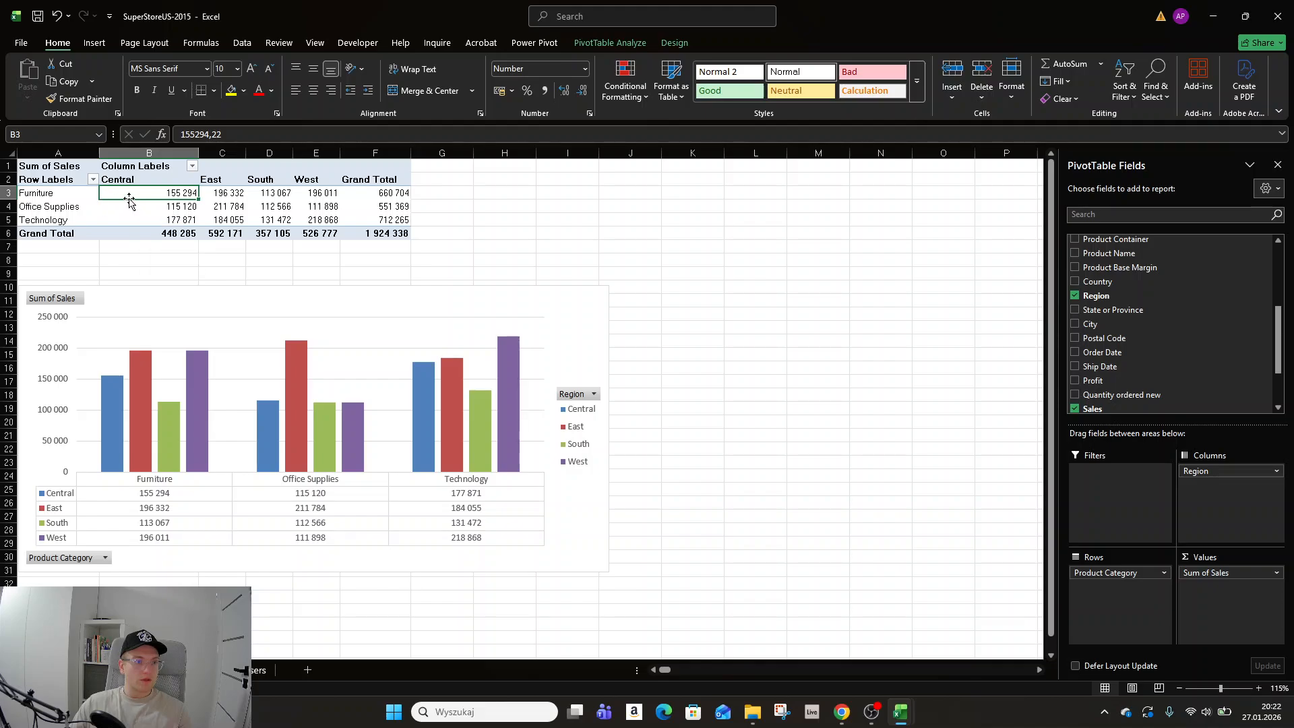
Try sorting the product categories by grand total from largest to smallest, then undo the sort.
mouse_move(134, 195)
click(93, 180)
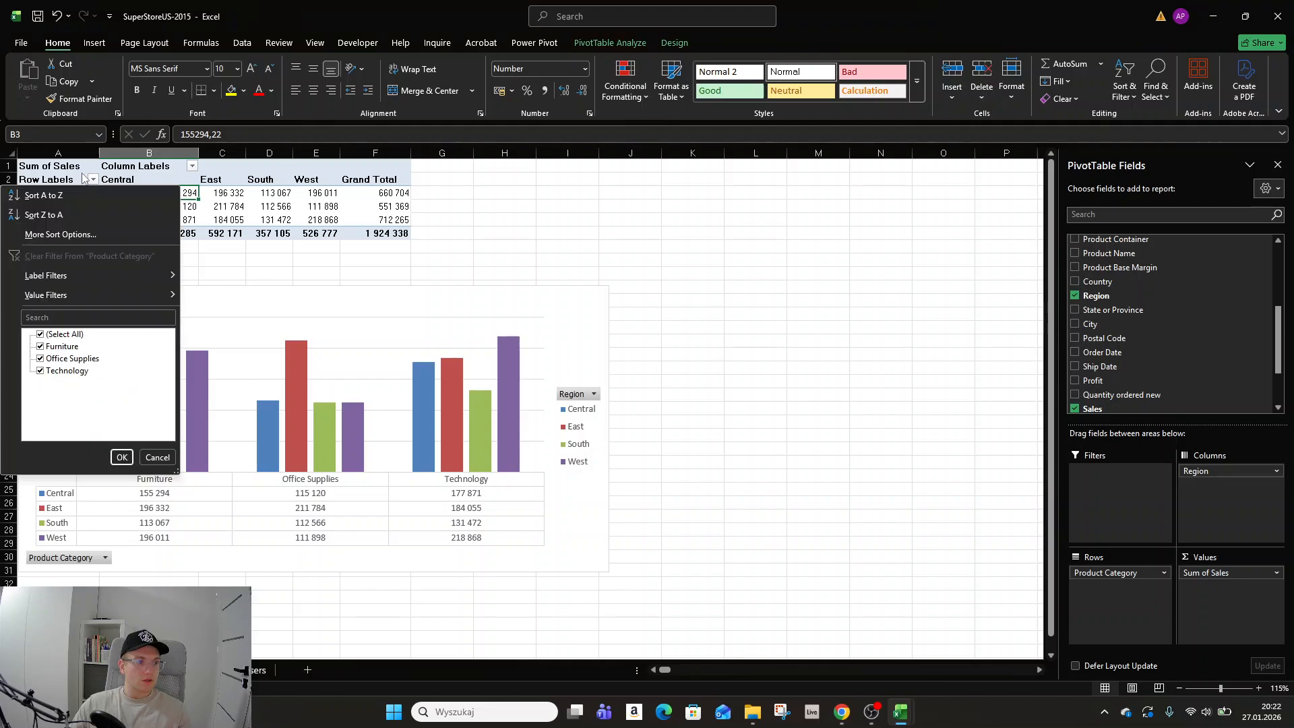
click(75, 170)
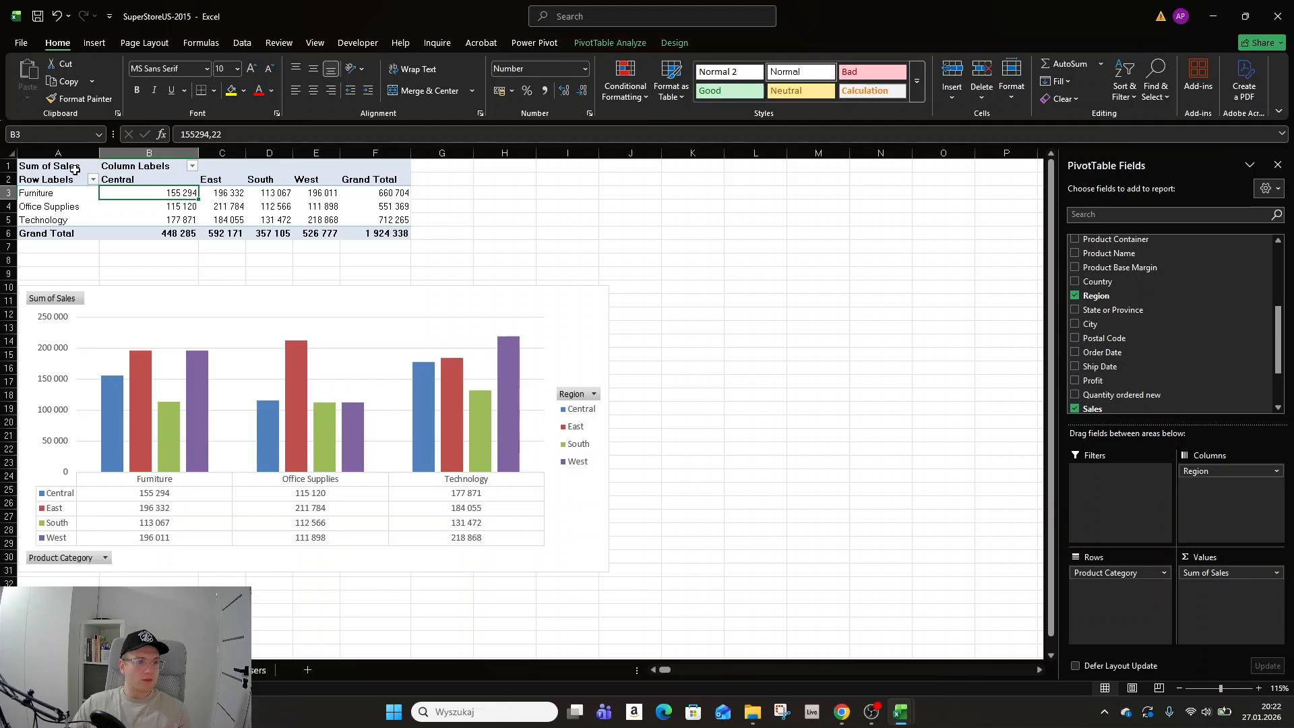
right_click(390, 192)
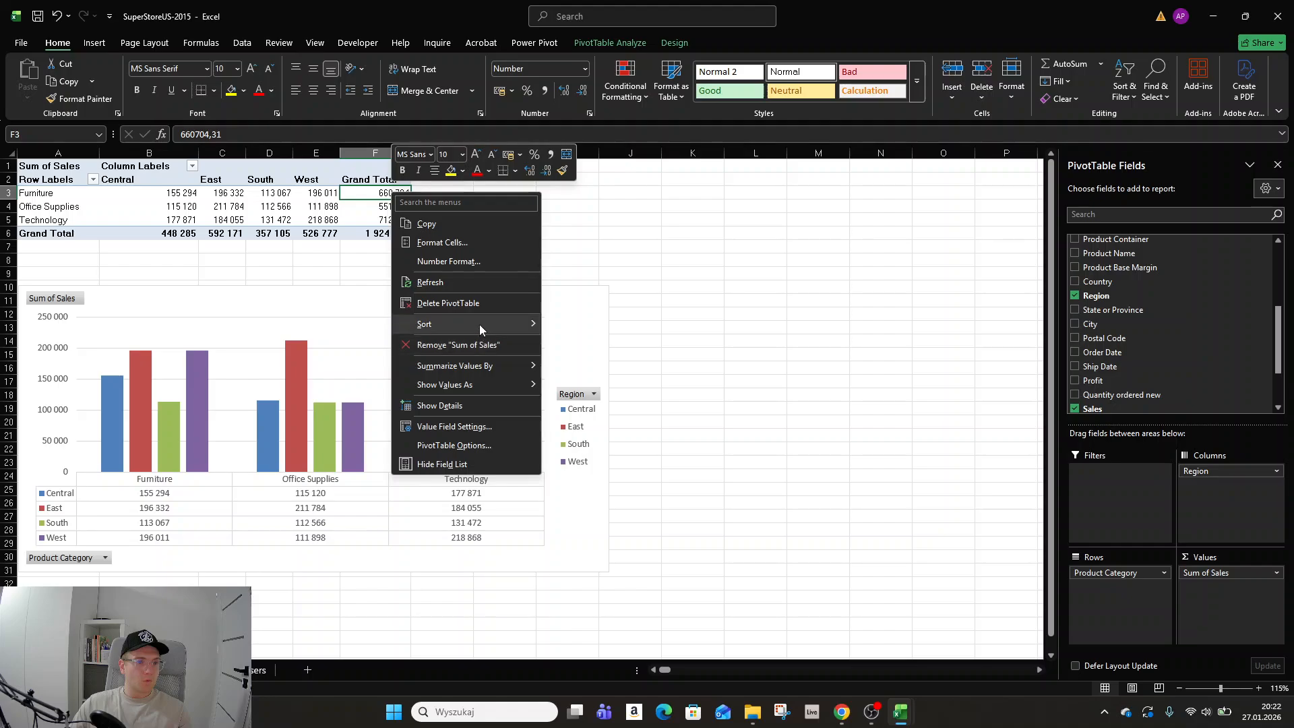
mouse_move(480, 324)
click(584, 342)
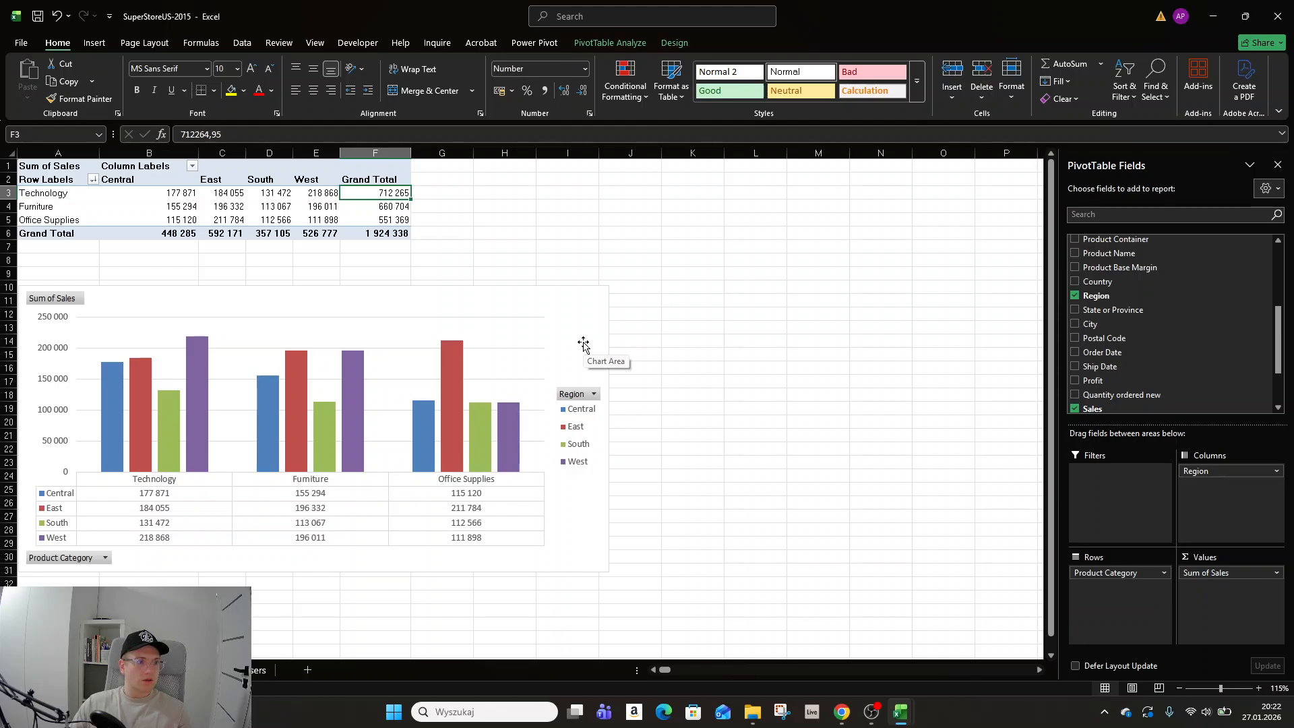
click(56, 16)
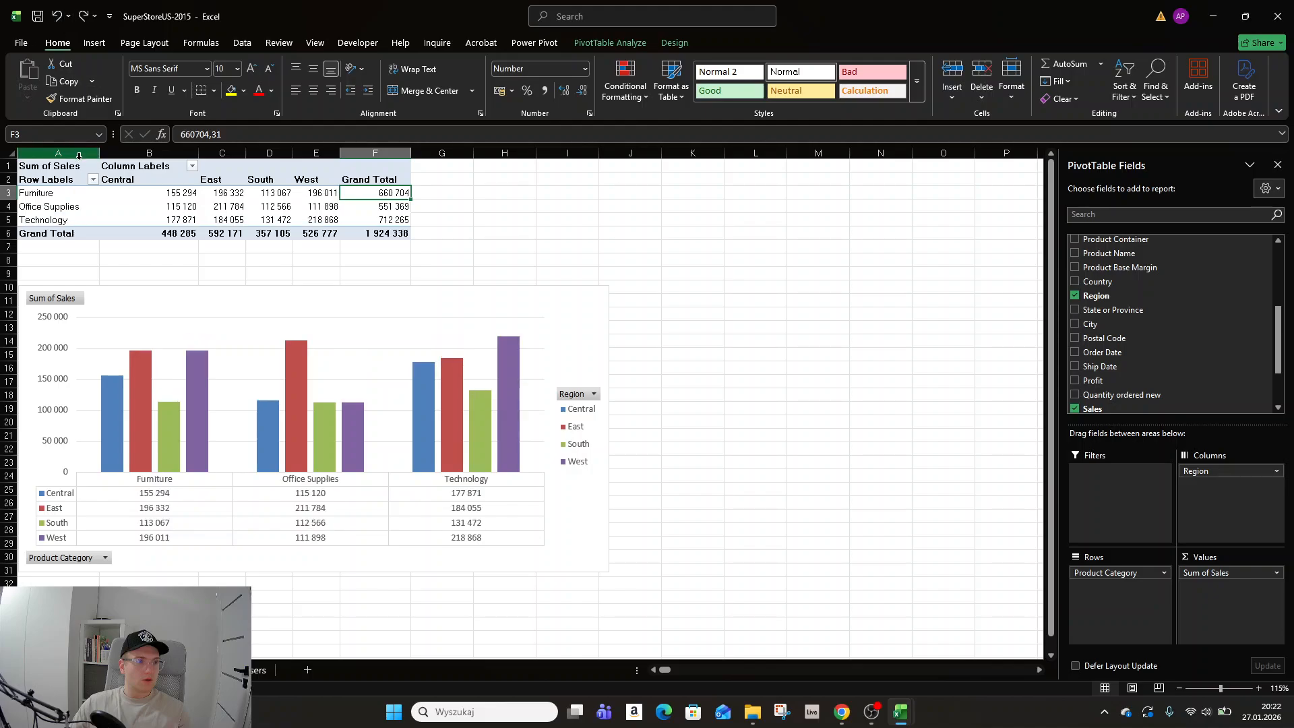
click(88, 180)
click(92, 179)
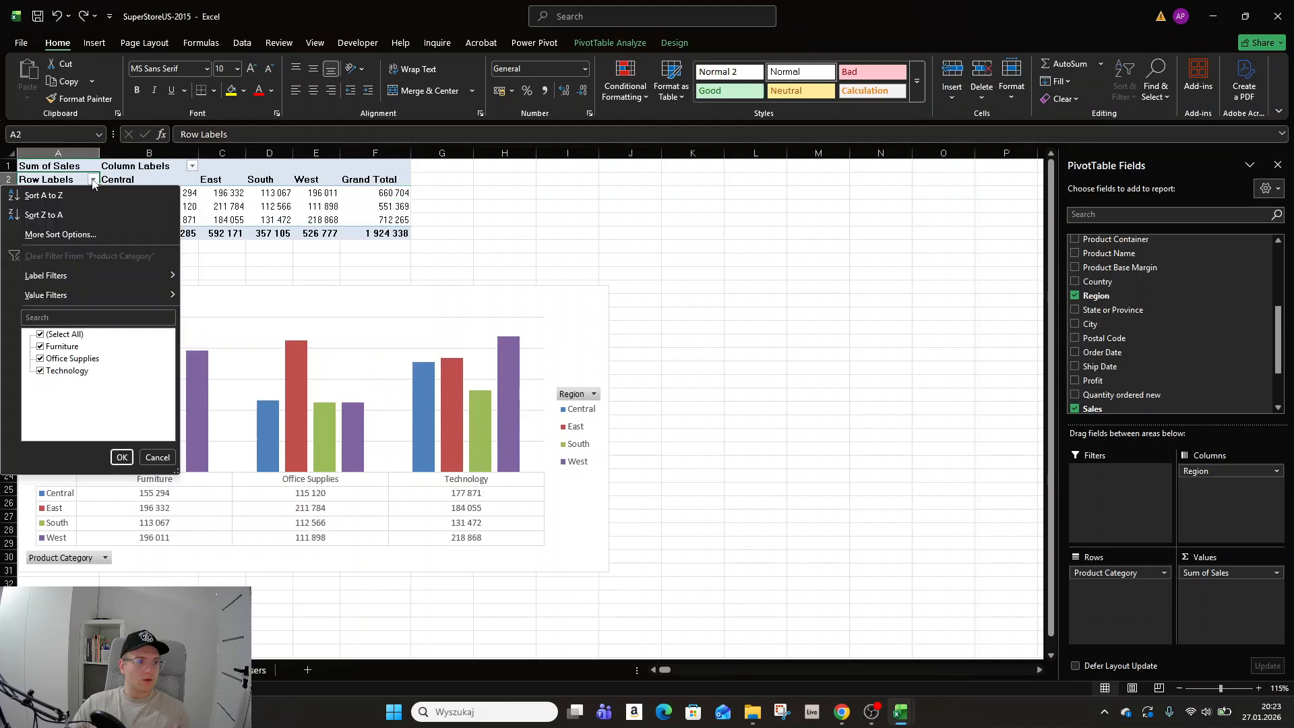
click(84, 235)
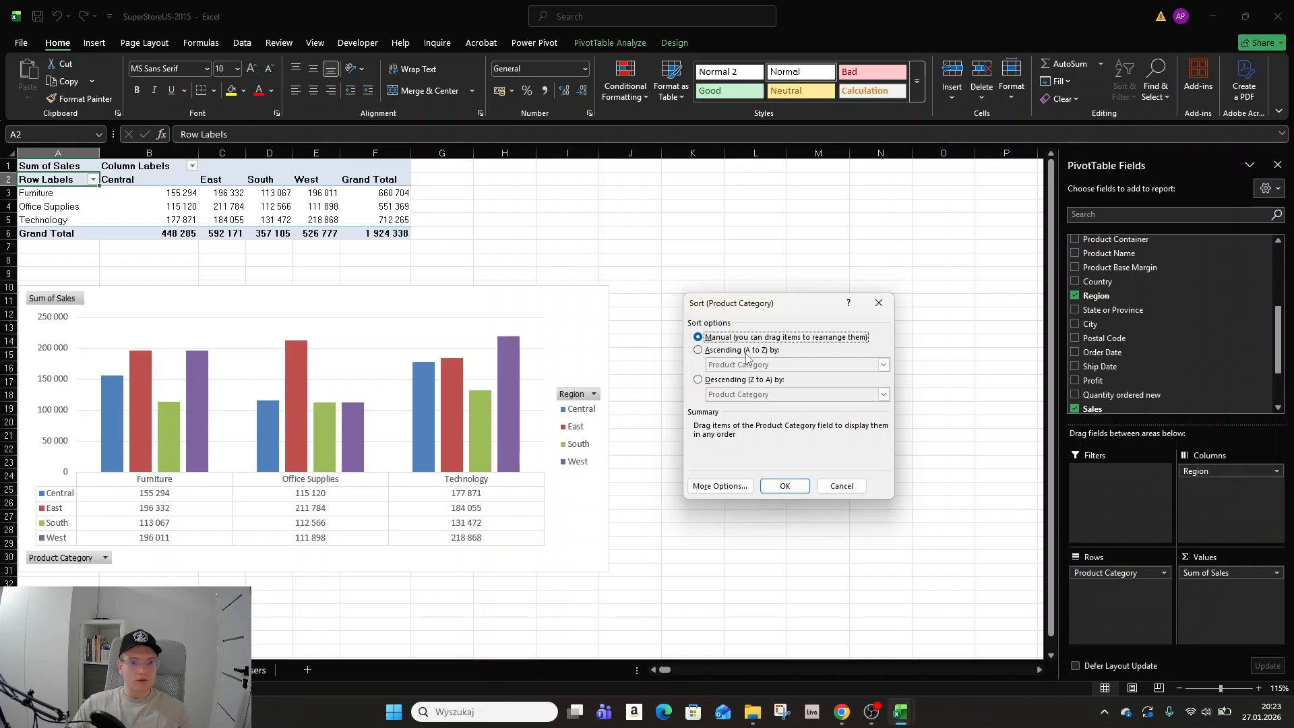
click(733, 381)
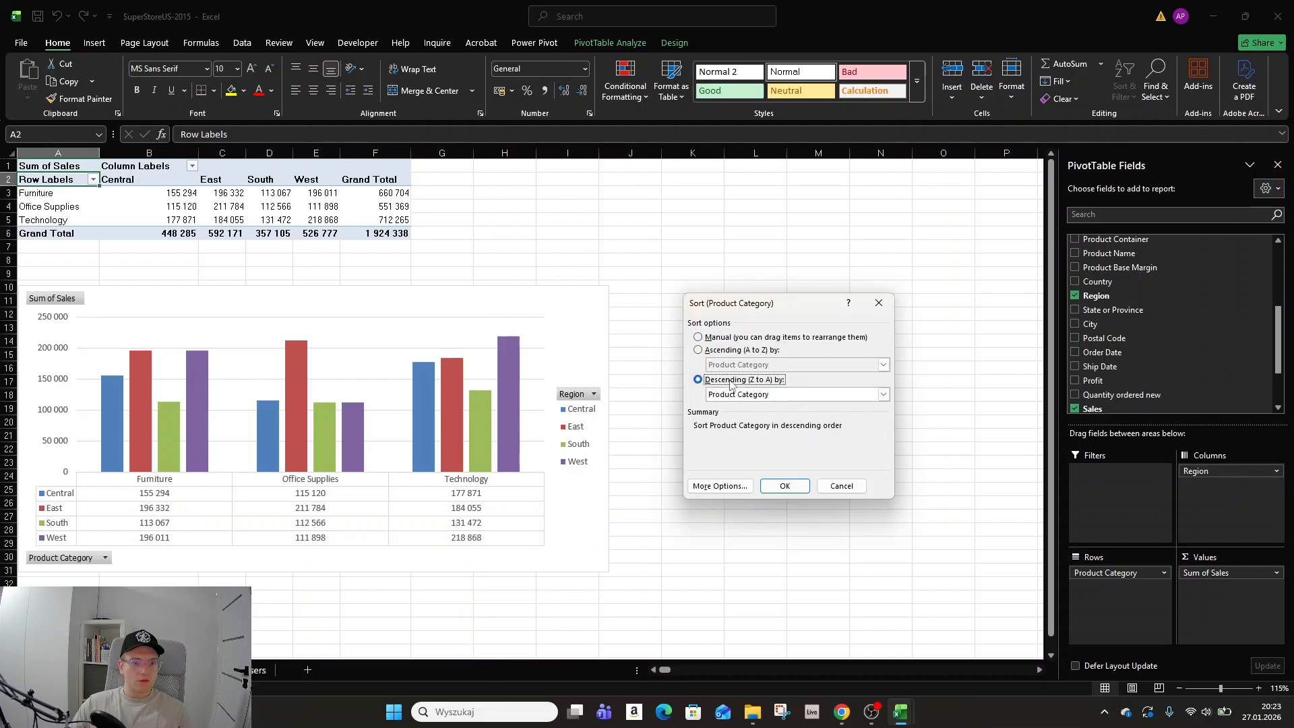
click(745, 395)
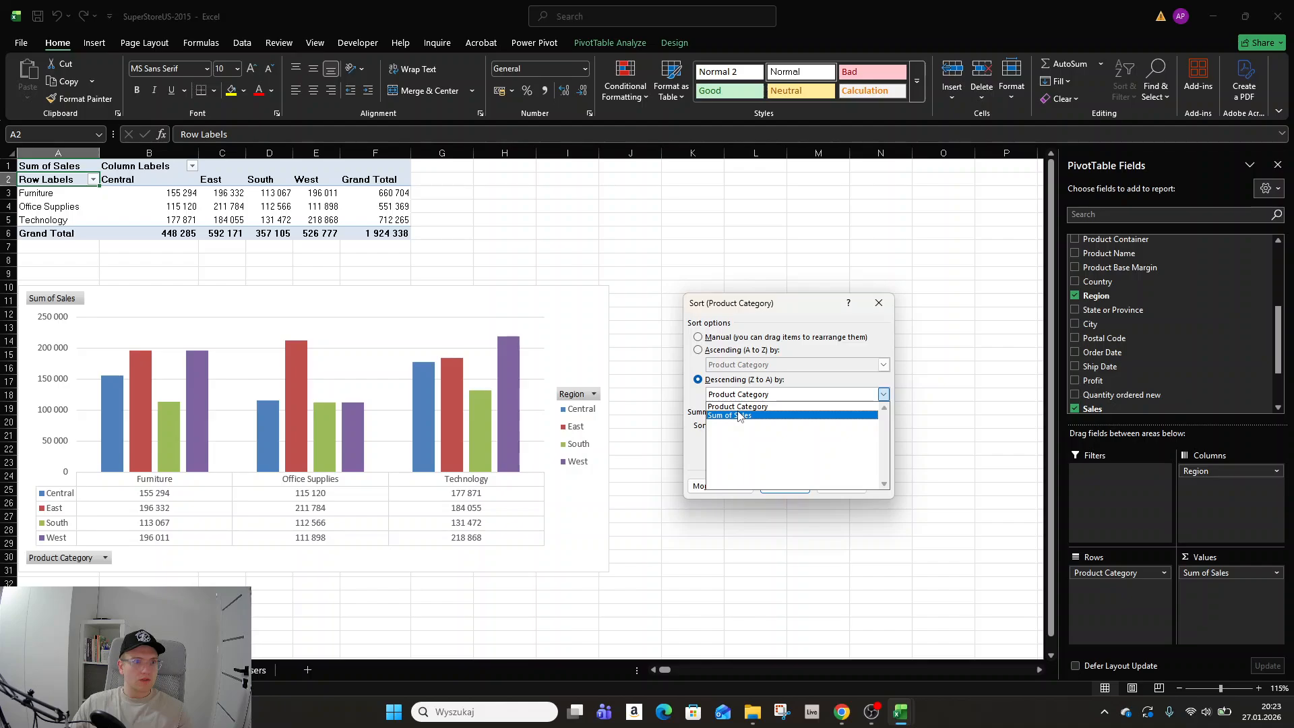
click(878, 303)
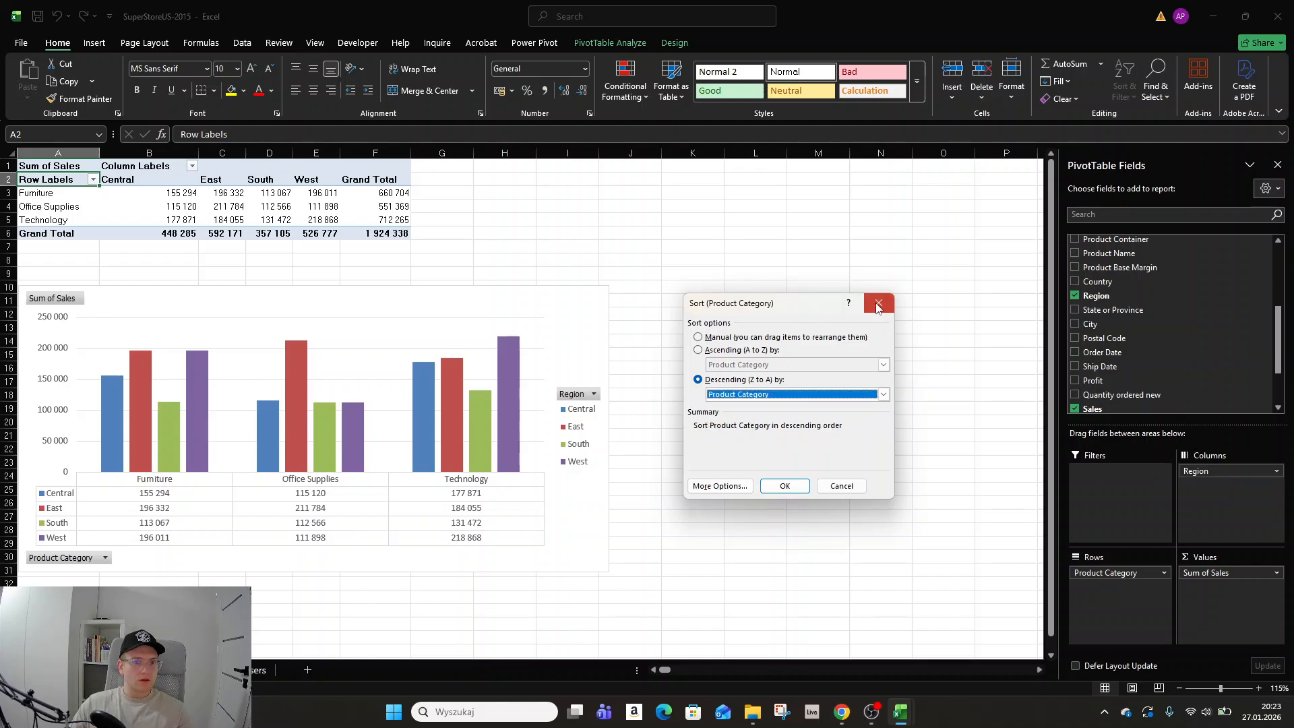
click(879, 305)
Sort the Region columns in descending order by Sum of Sales.
click(192, 166)
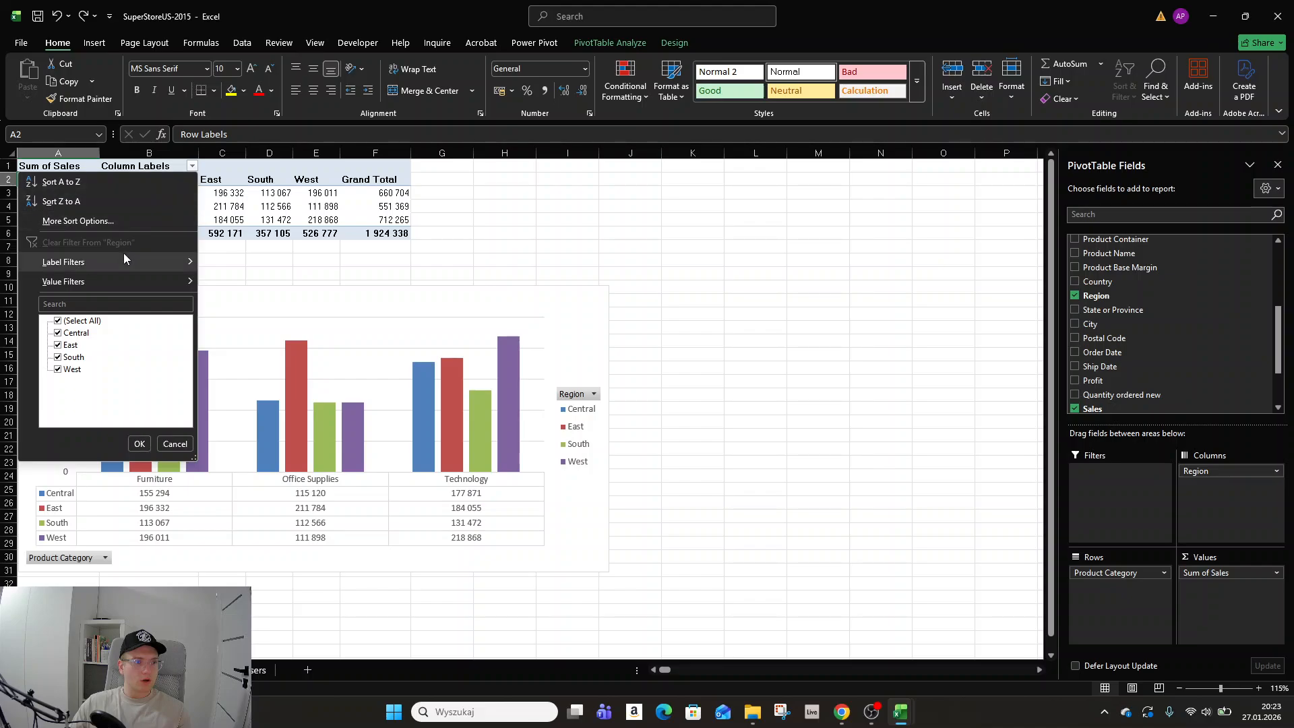
click(135, 221)
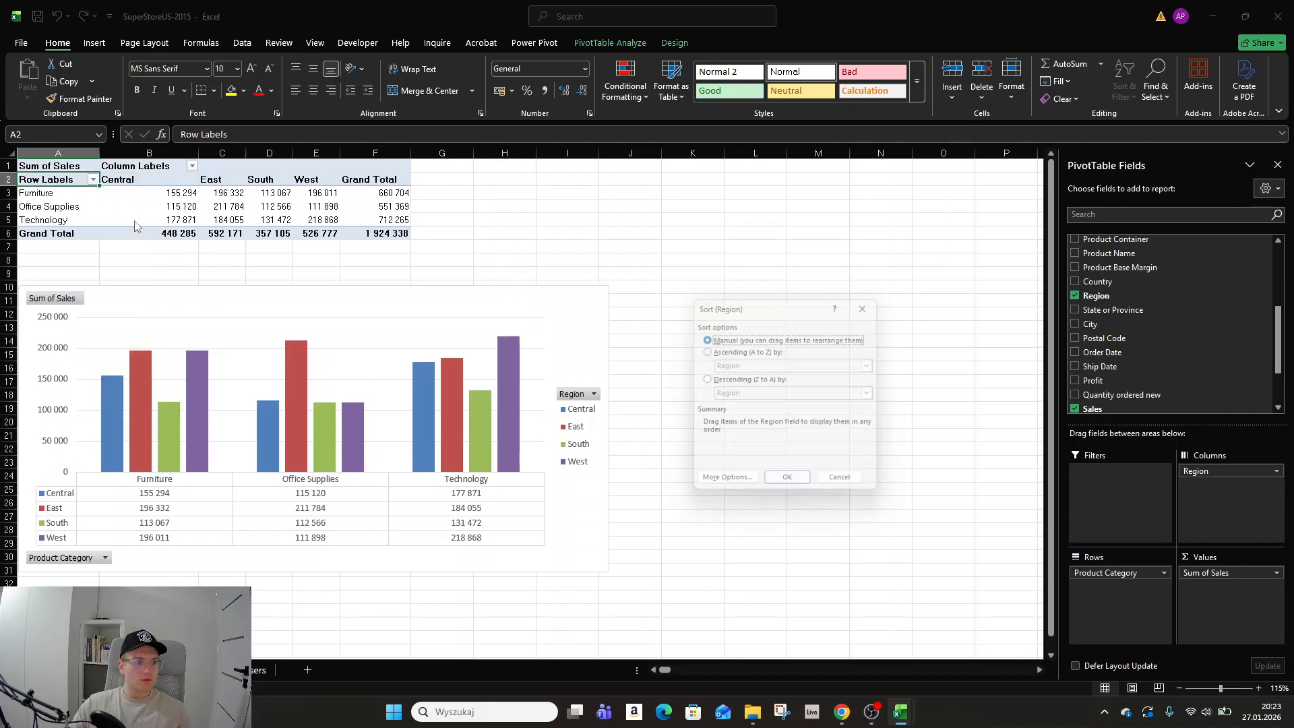
click(704, 380)
click(760, 396)
click(752, 417)
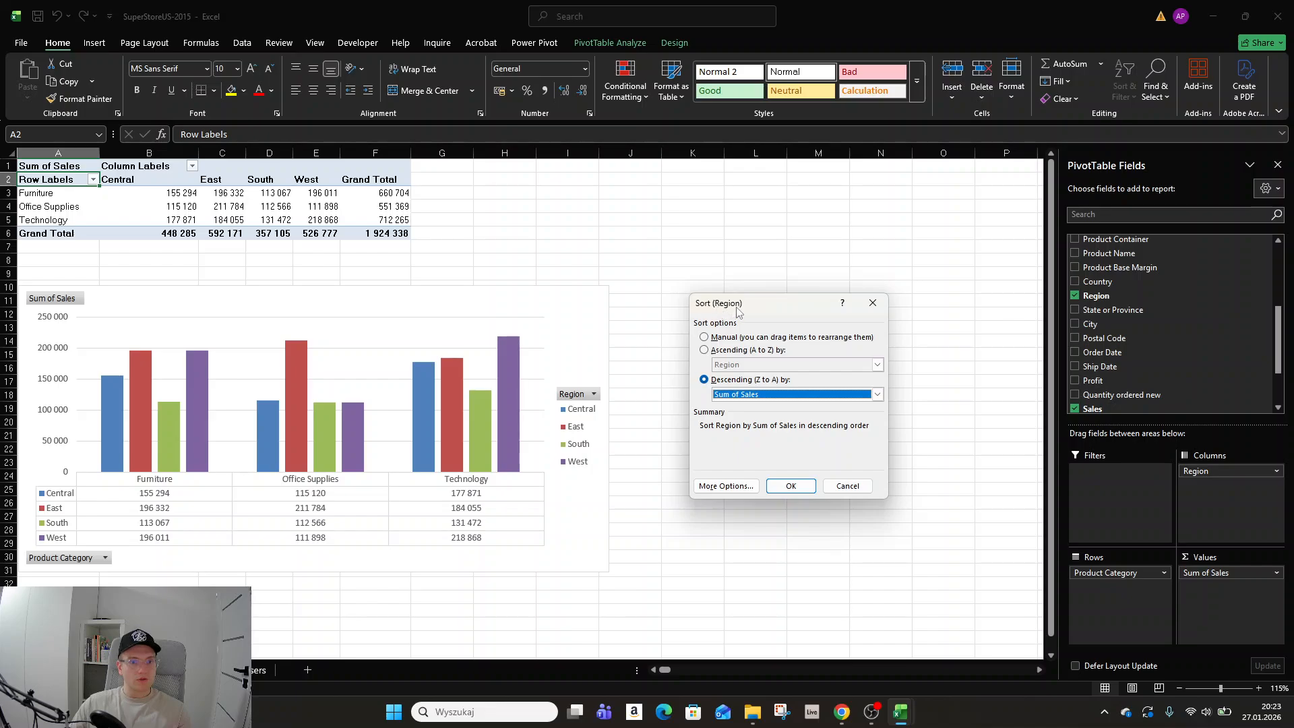
click(791, 485)
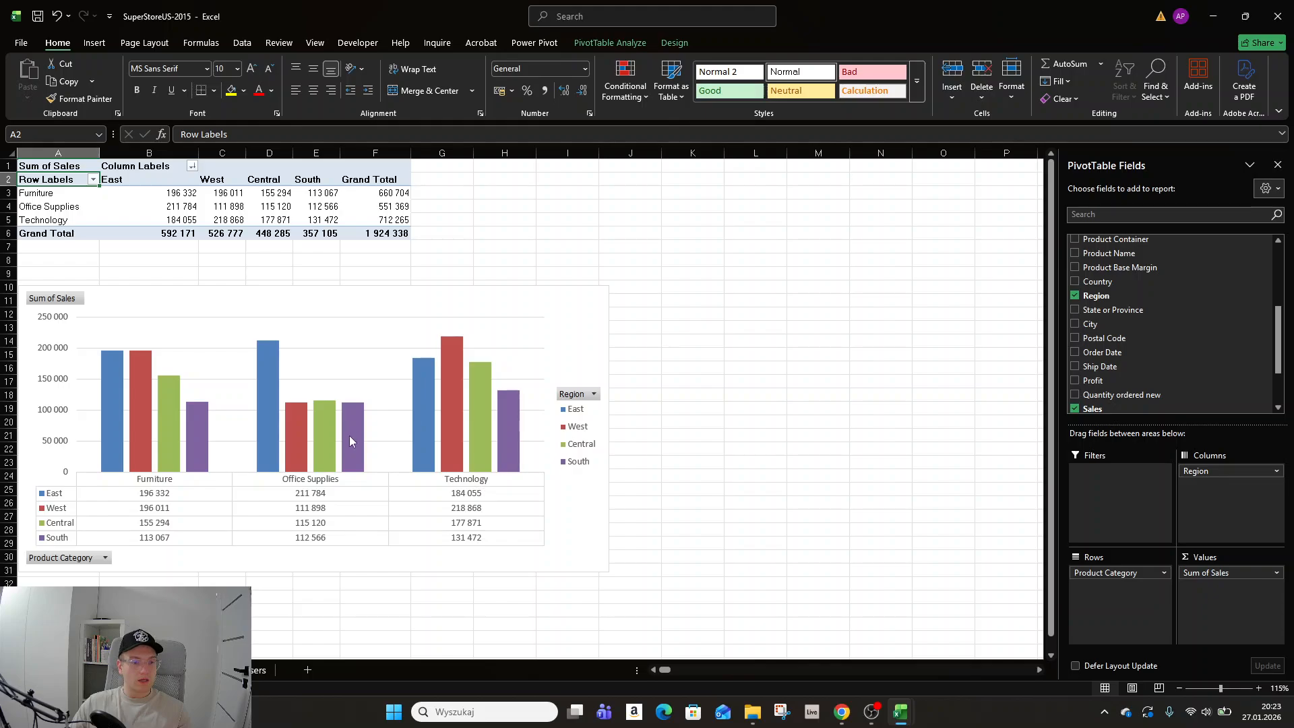
Examine the sorted regional sales values and grand totals in the PivotTable.
mouse_move(349, 436)
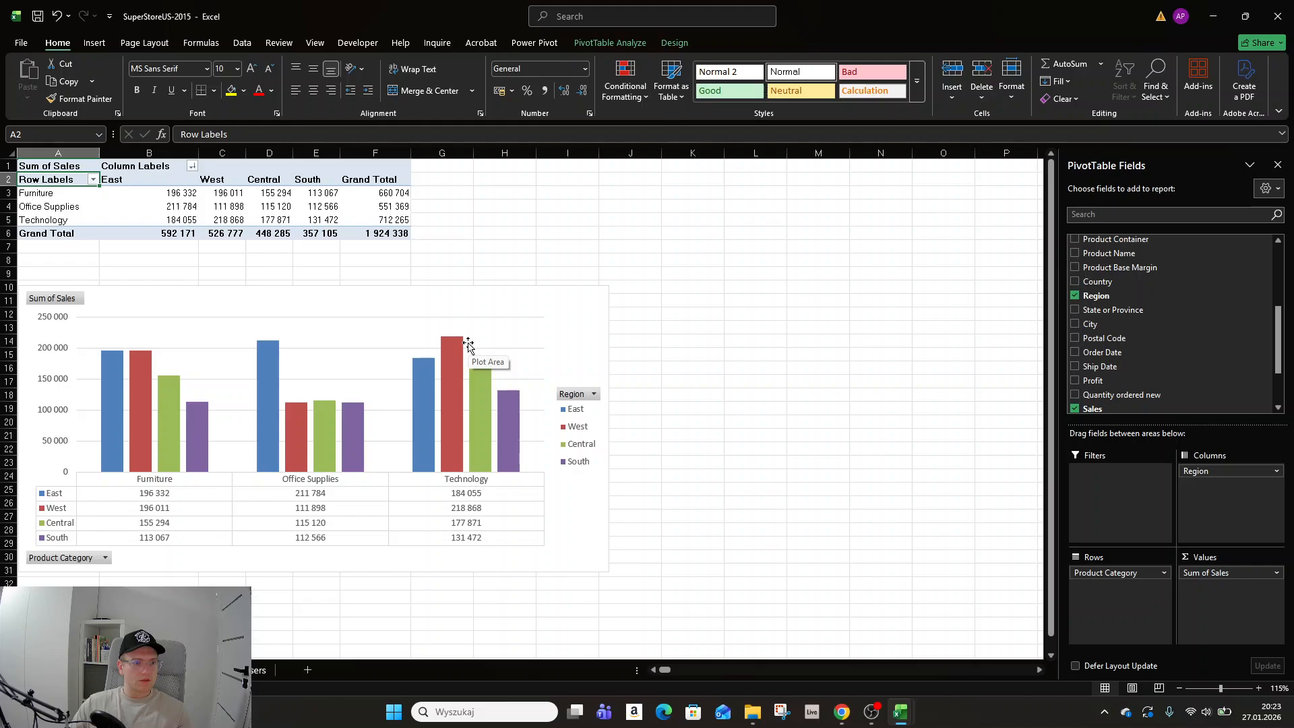
mouse_move(419, 423)
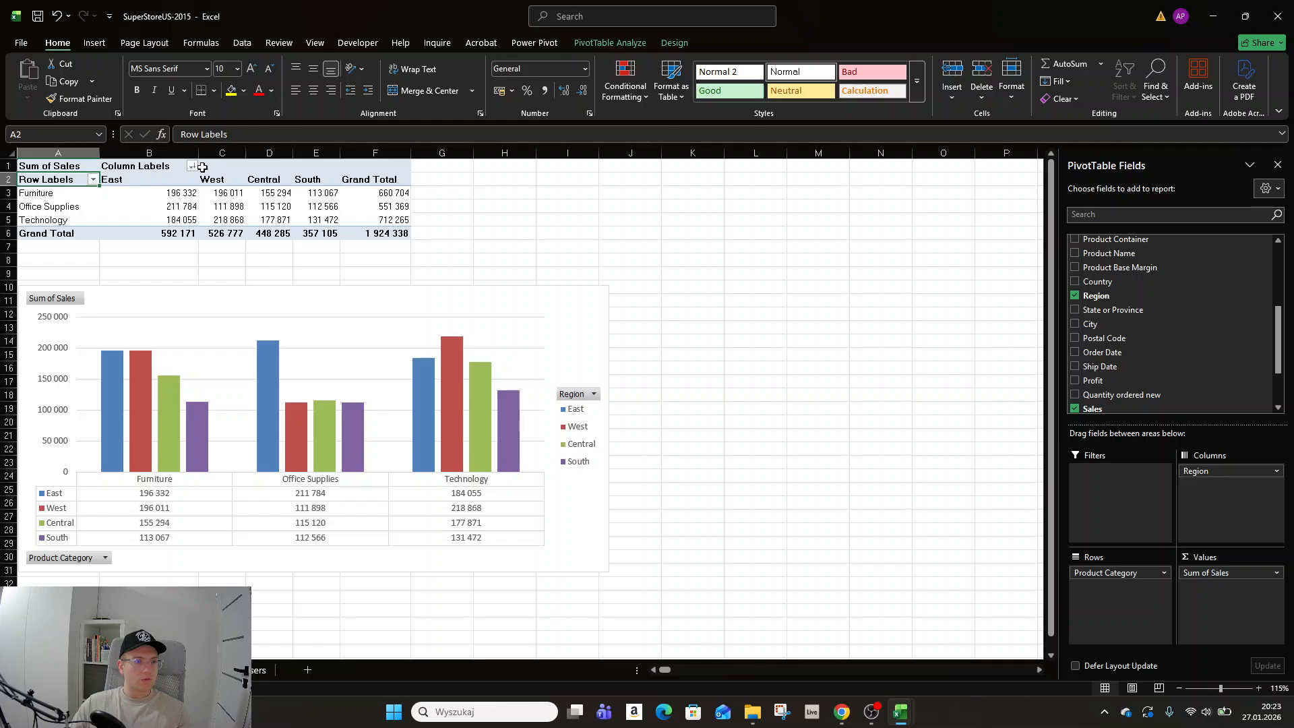
click(174, 194)
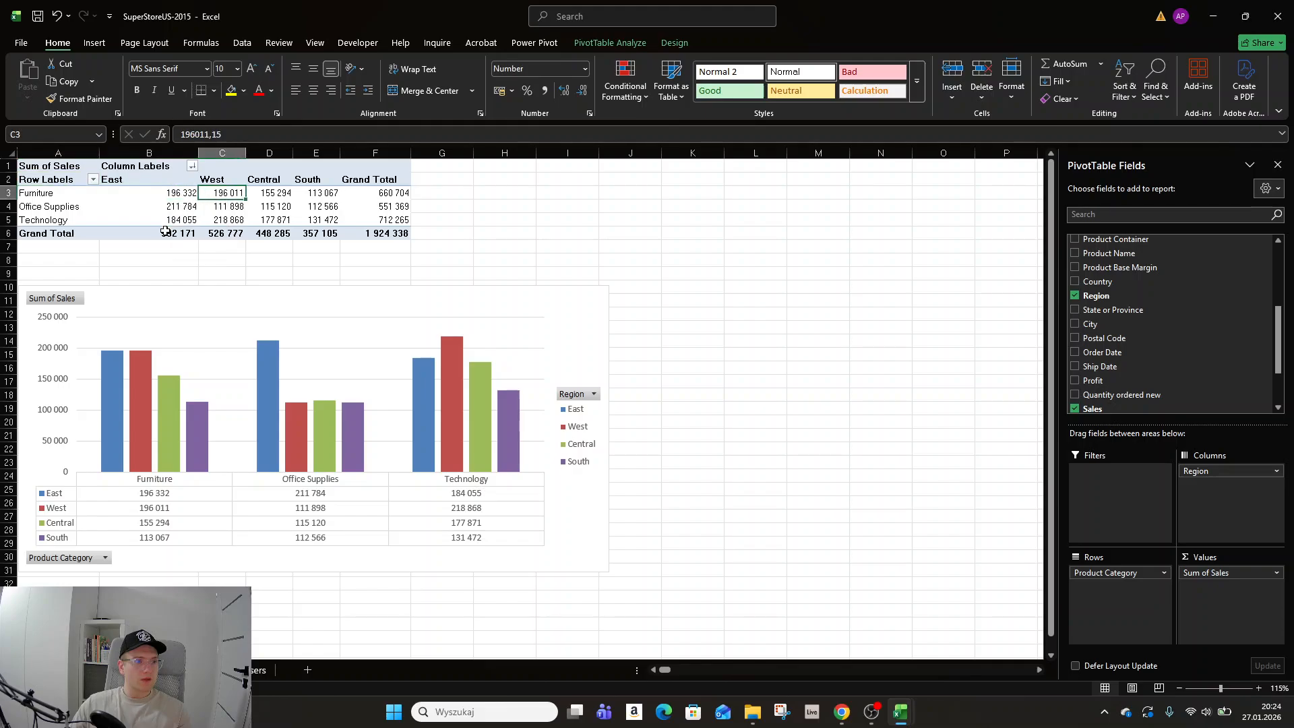
click(164, 232)
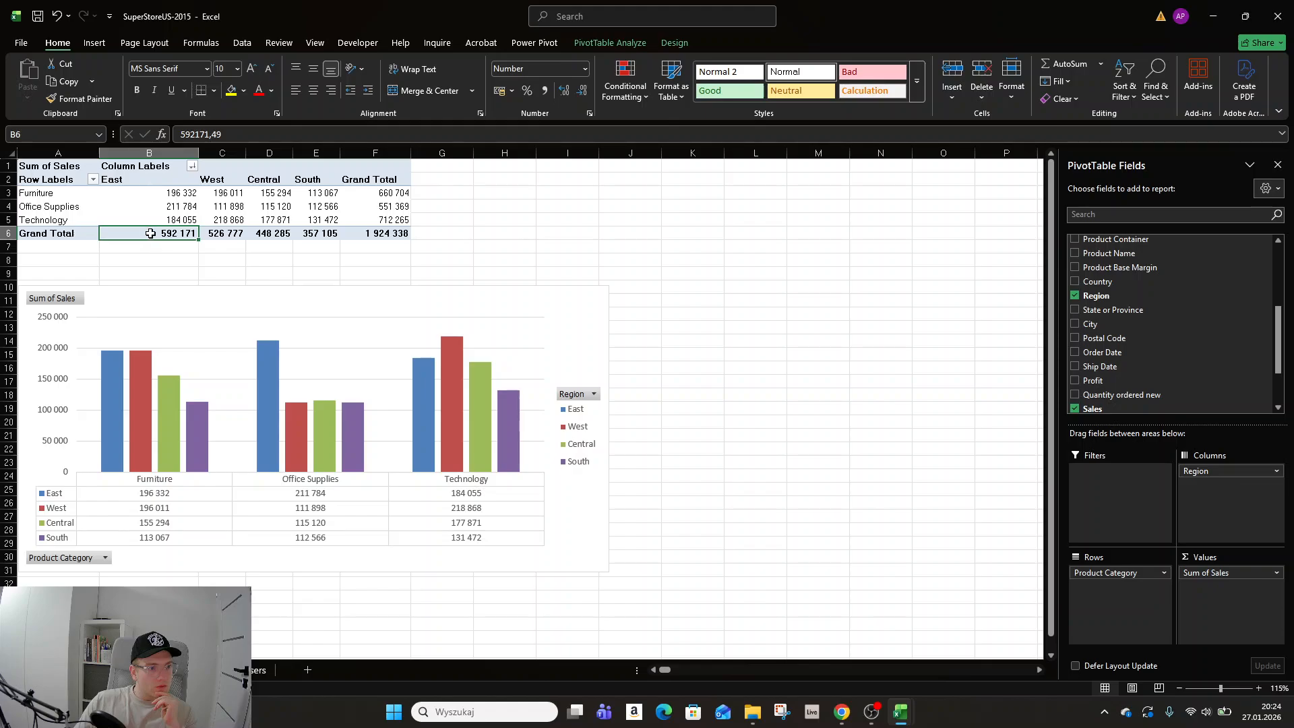
mouse_move(150, 233)
click(237, 193)
key(Right)
key(Right)
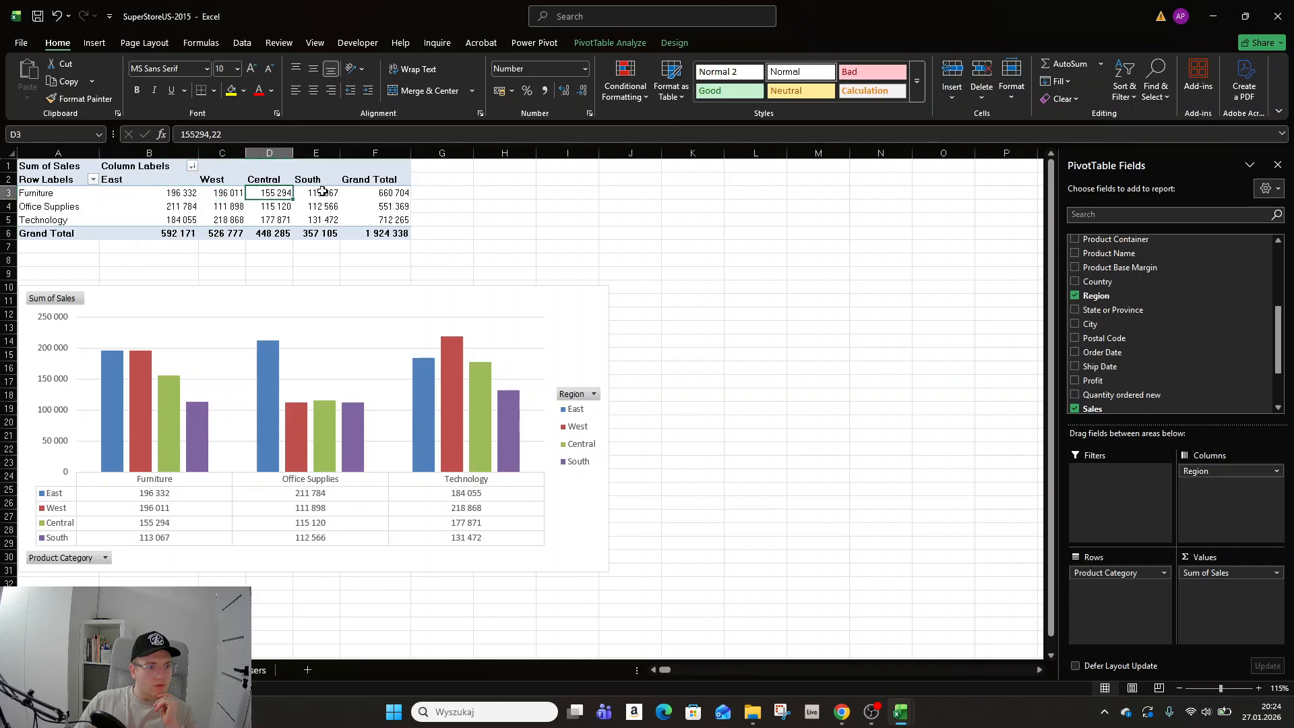
mouse_move(157, 220)
drag(157, 220, 364, 213)
click(377, 206)
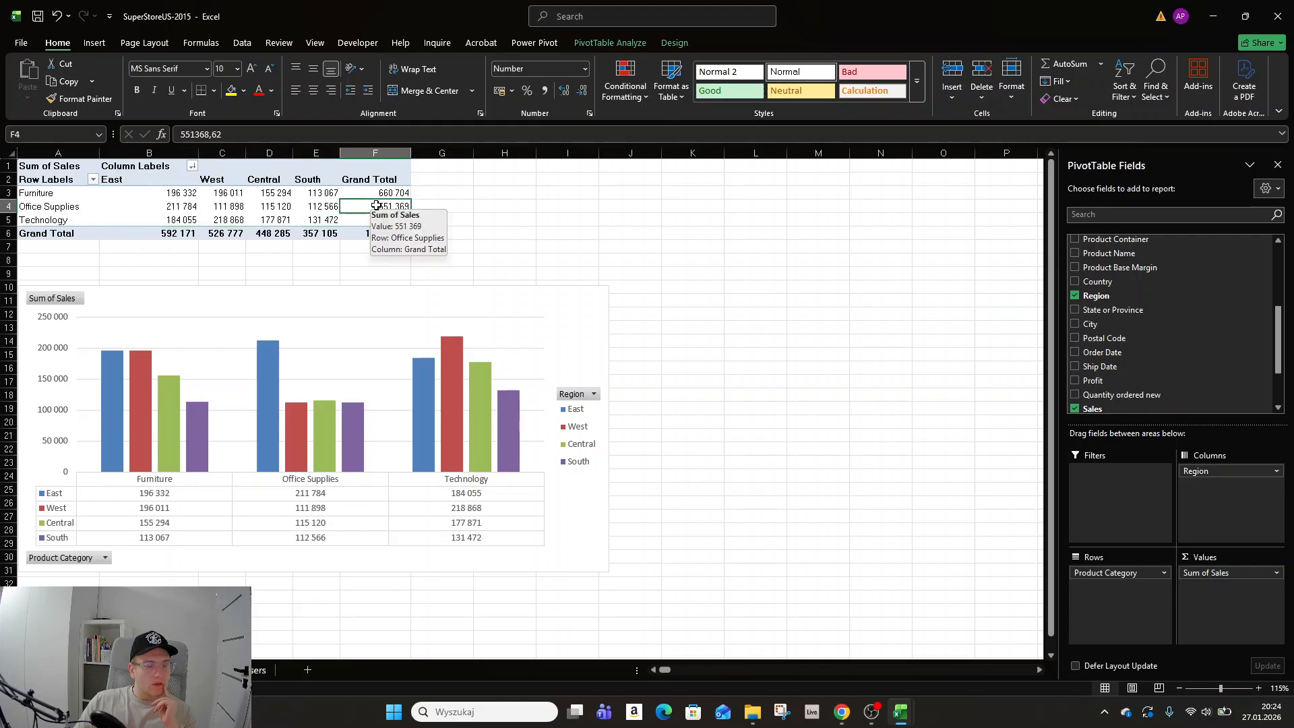
drag(391, 194, 396, 218)
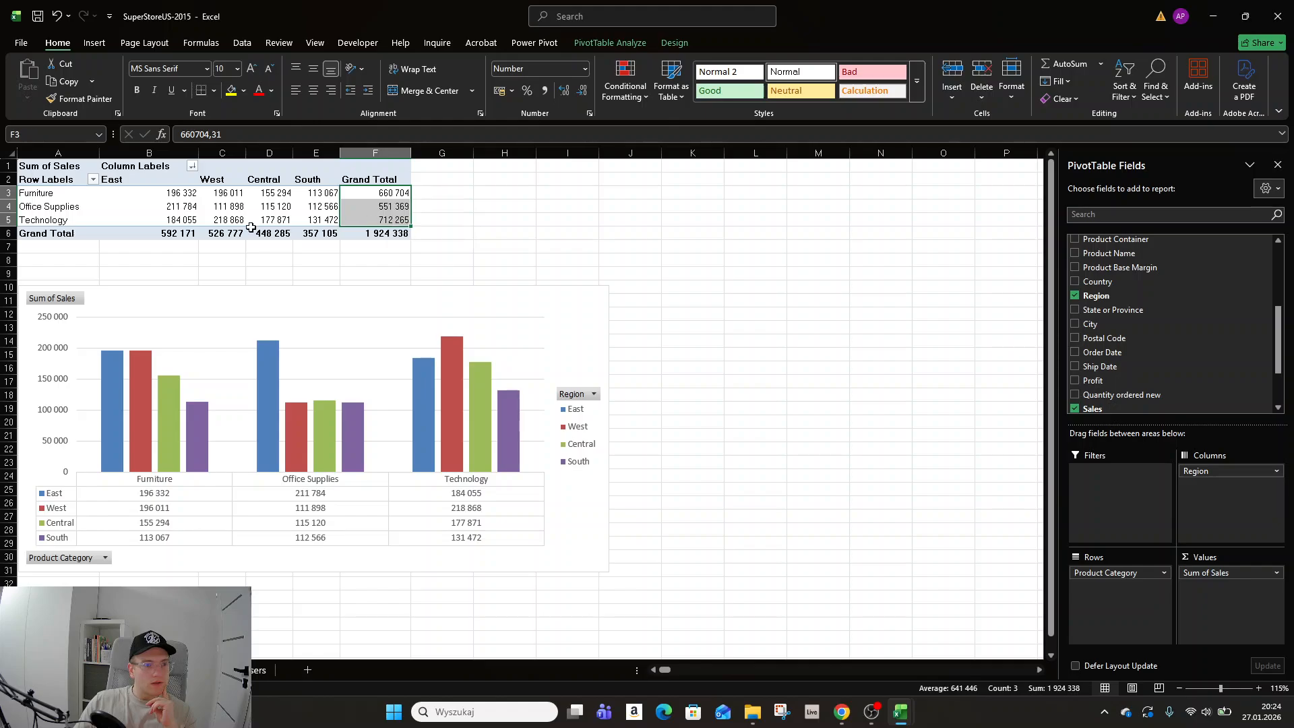
Browse the Region and Product Category sort and filter menus without applying changes.
click(192, 166)
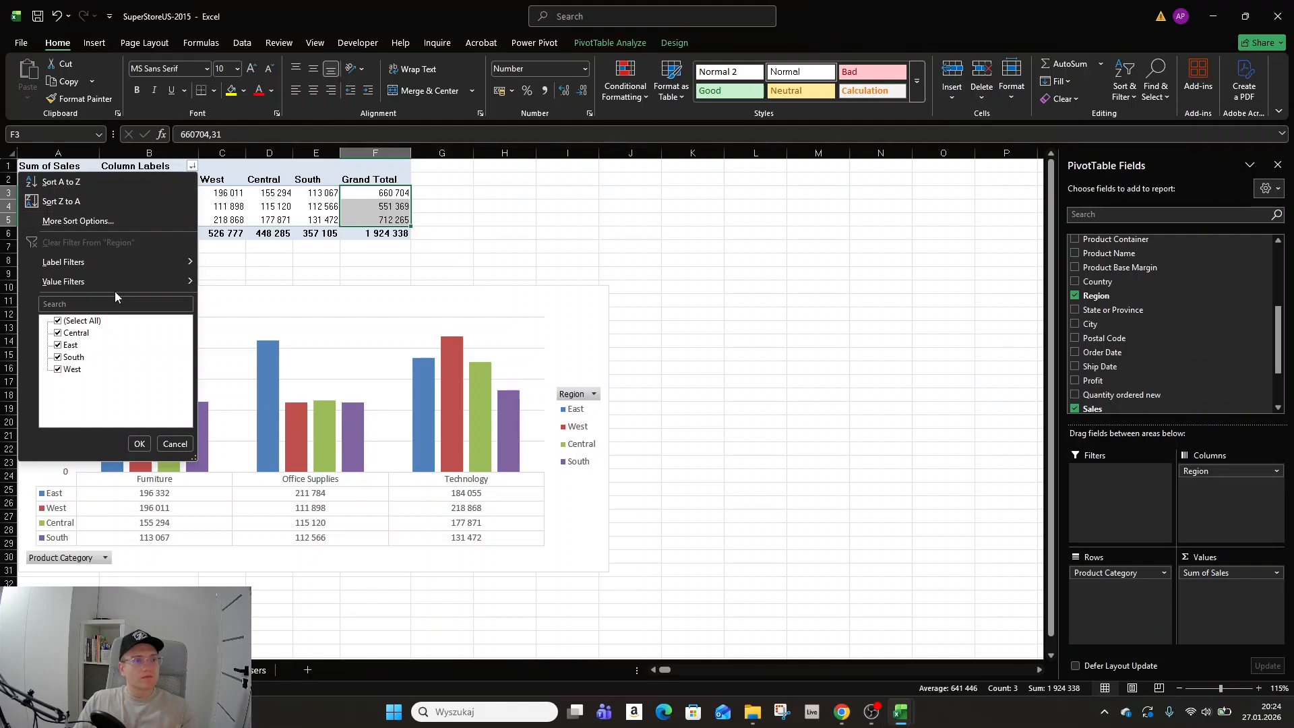
mouse_move(124, 281)
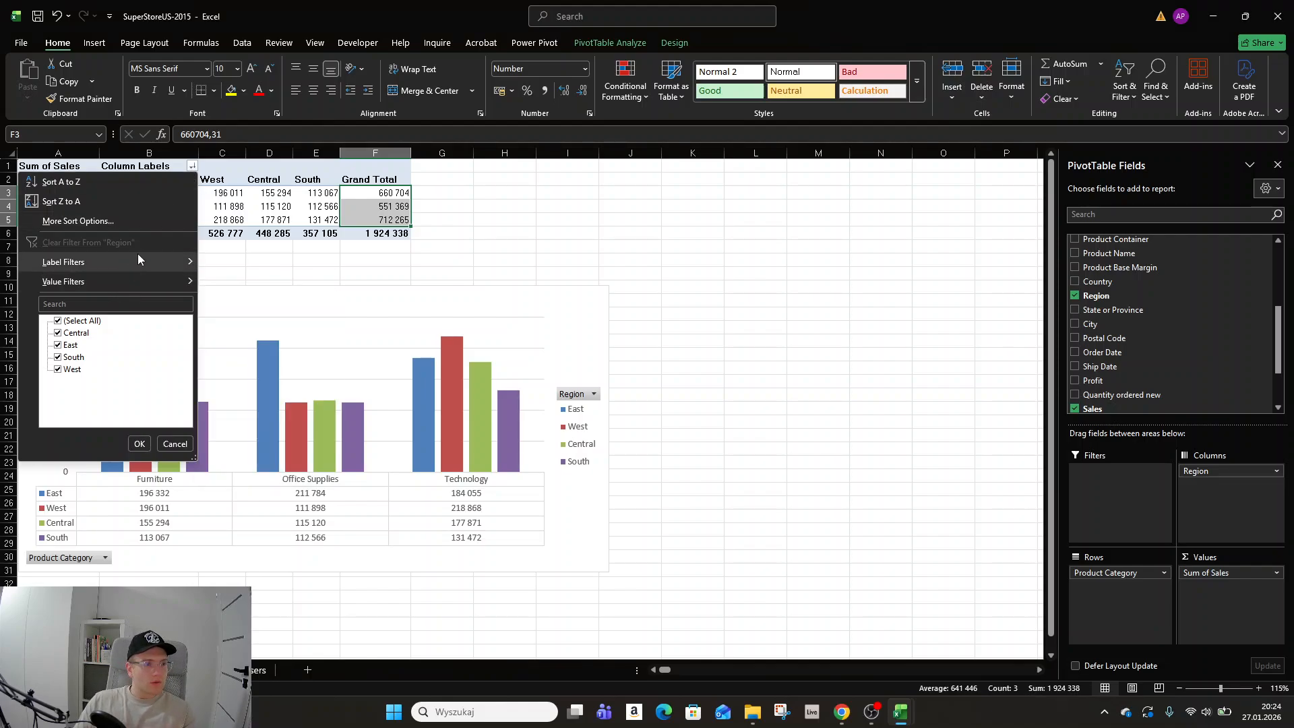
mouse_move(137, 256)
click(608, 252)
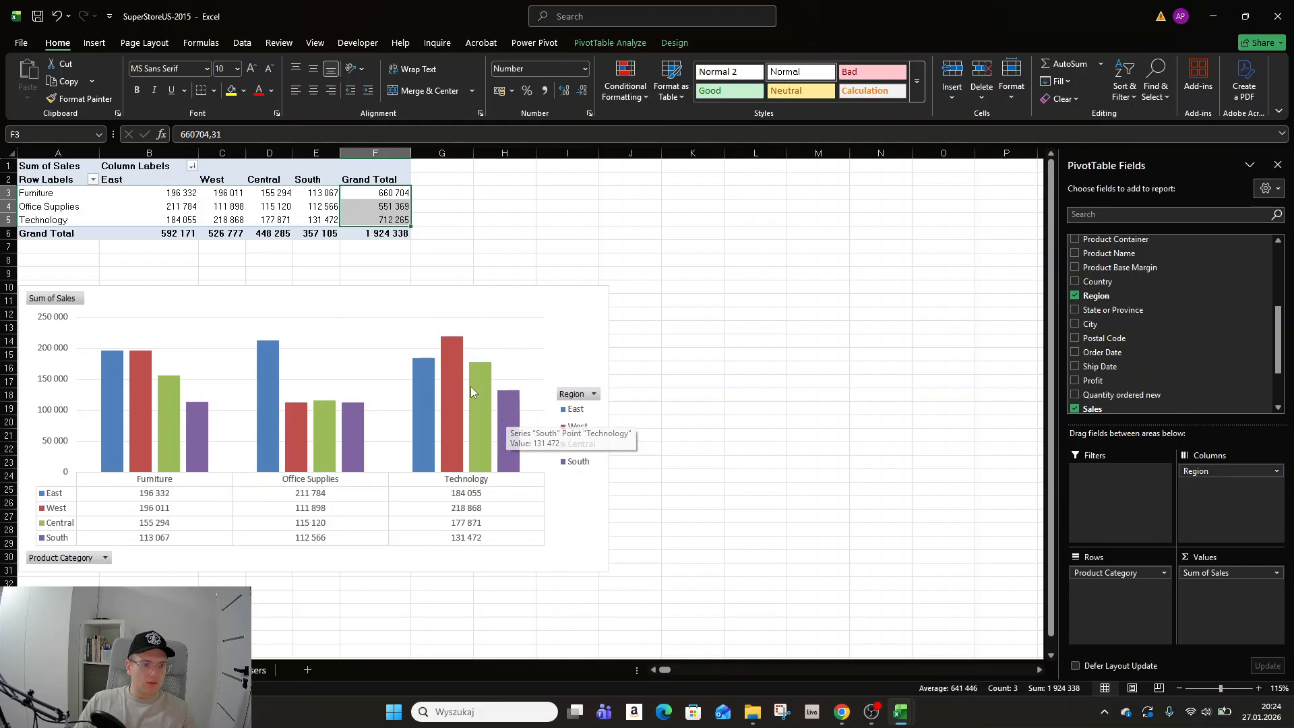
click(101, 561)
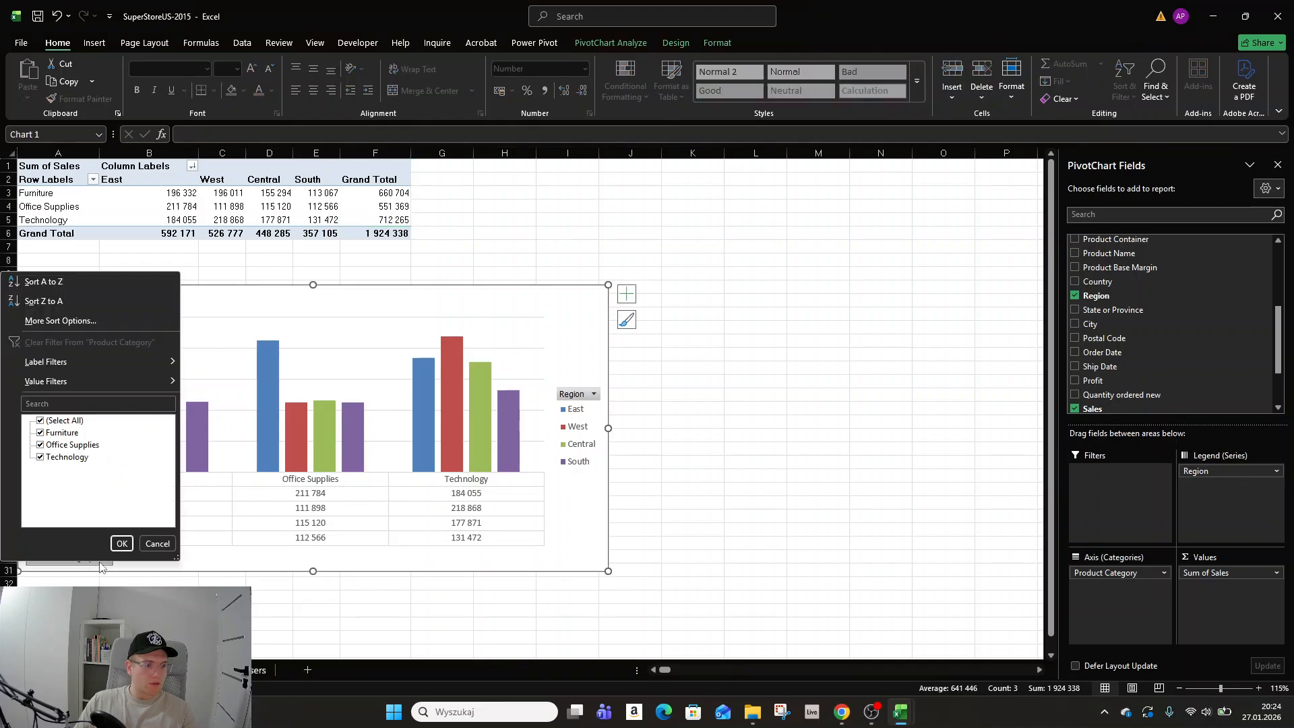
click(213, 562)
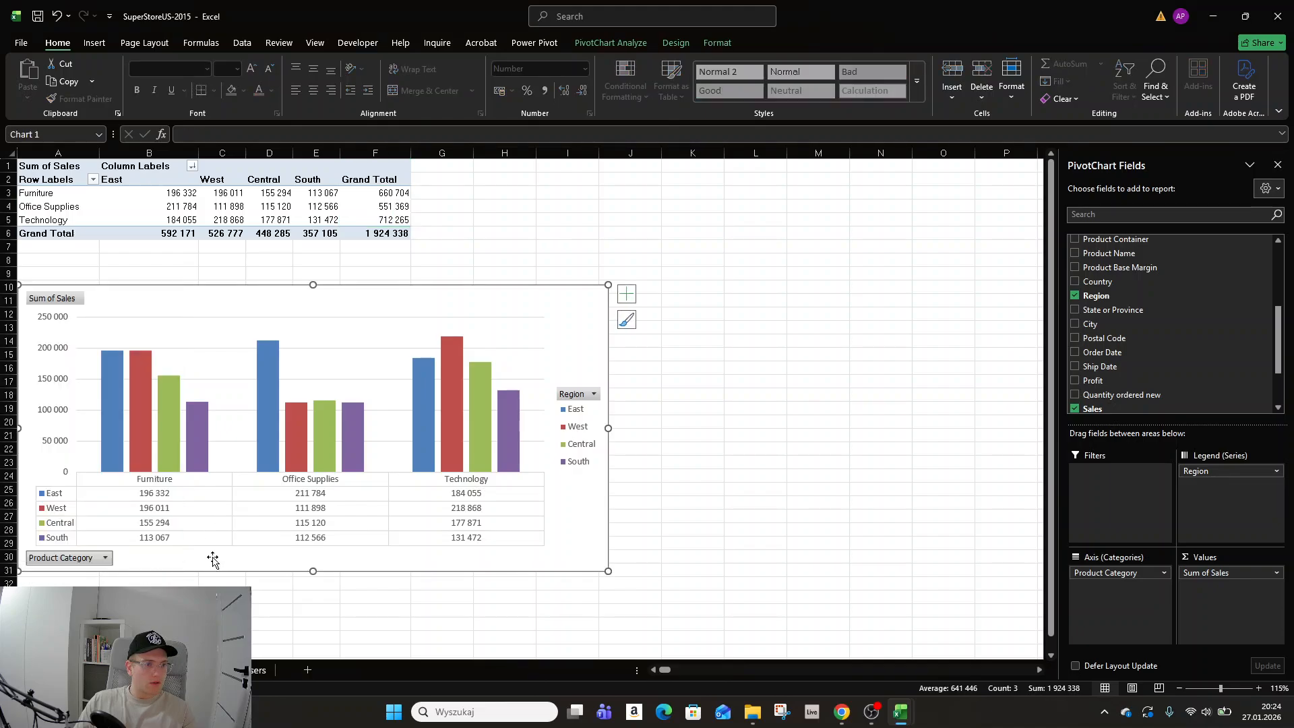
click(193, 167)
mouse_move(145, 283)
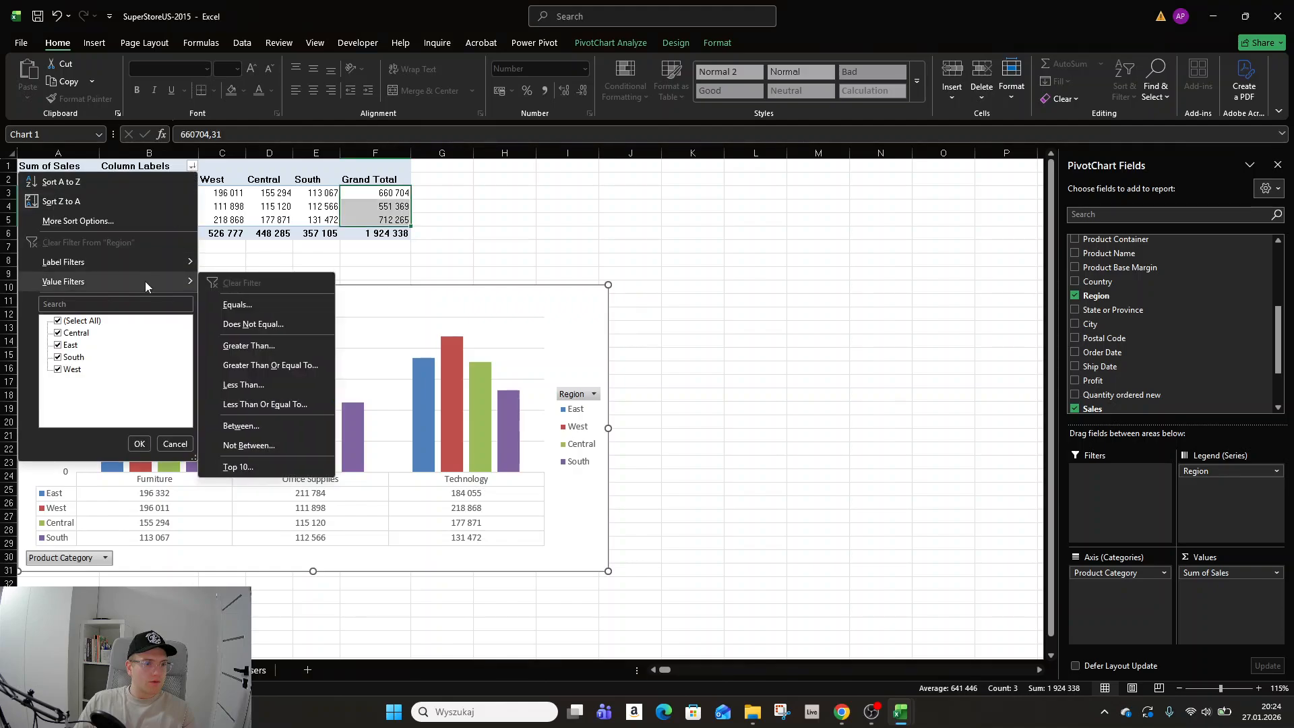
click(139, 443)
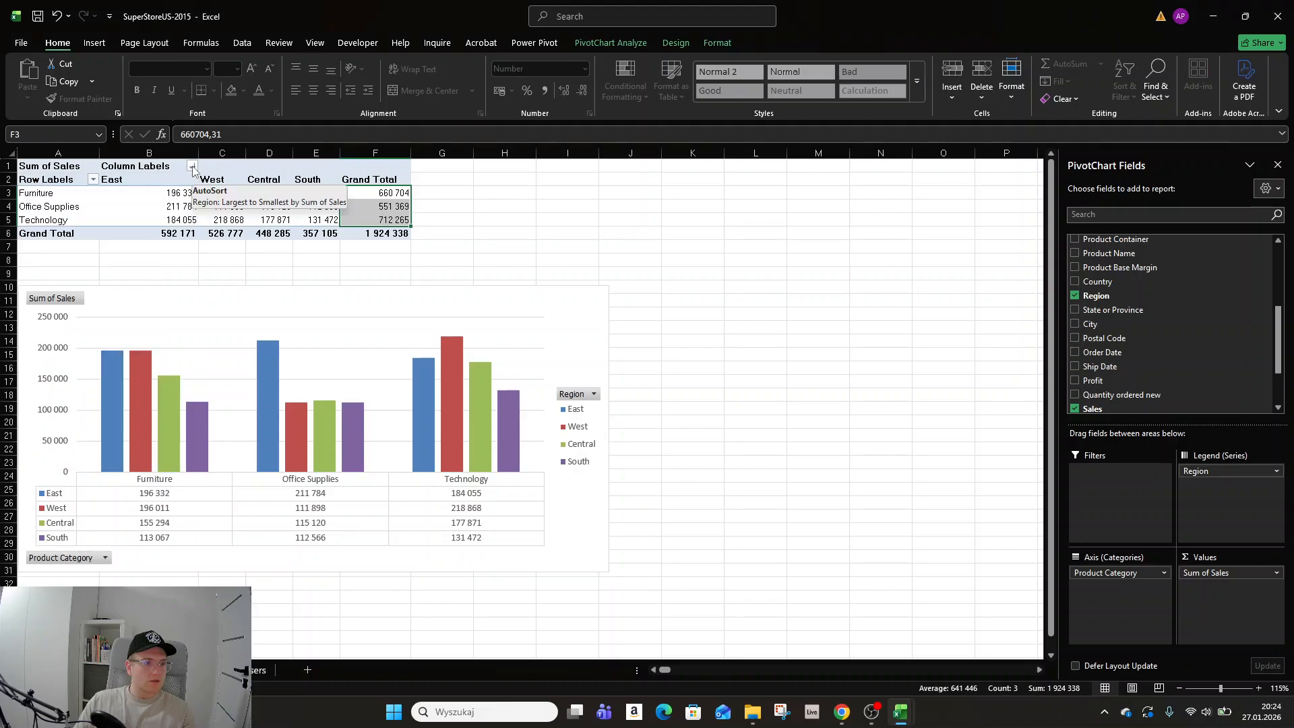
click(192, 166)
click(201, 529)
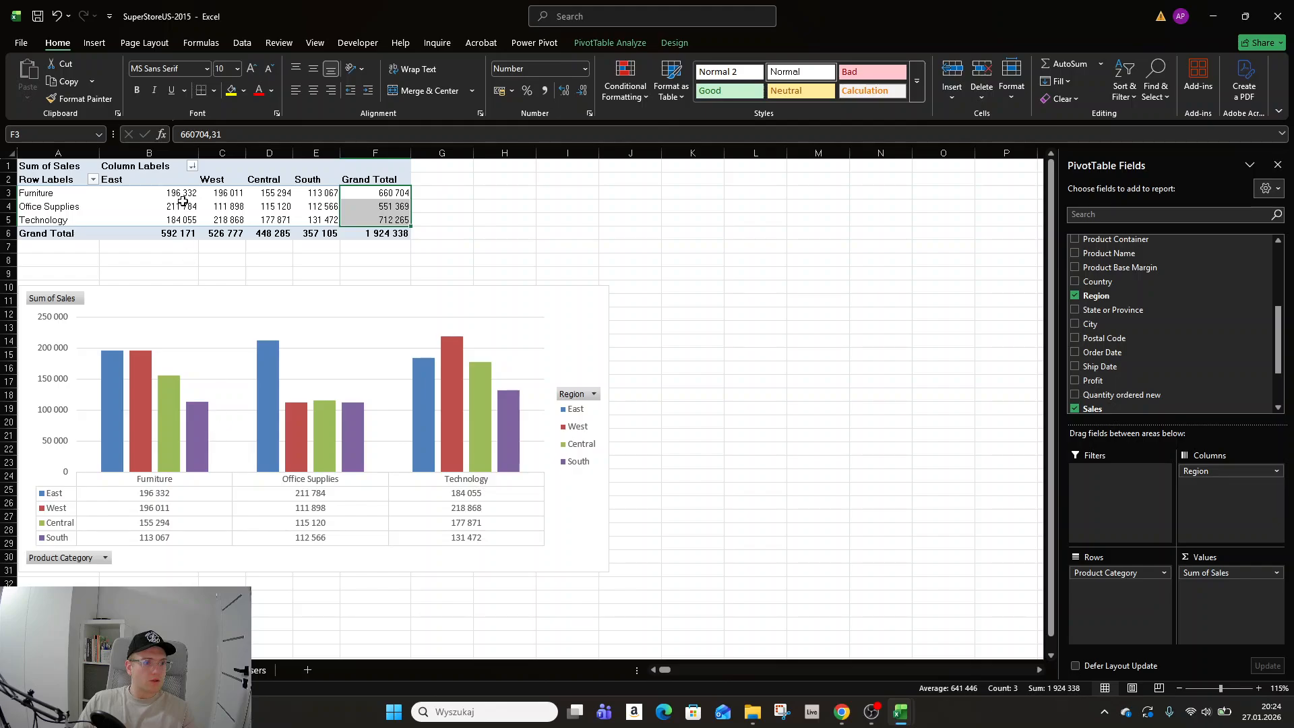
Select the Furniture and Technology rows of regional values to check their sums.
drag(186, 193, 327, 192)
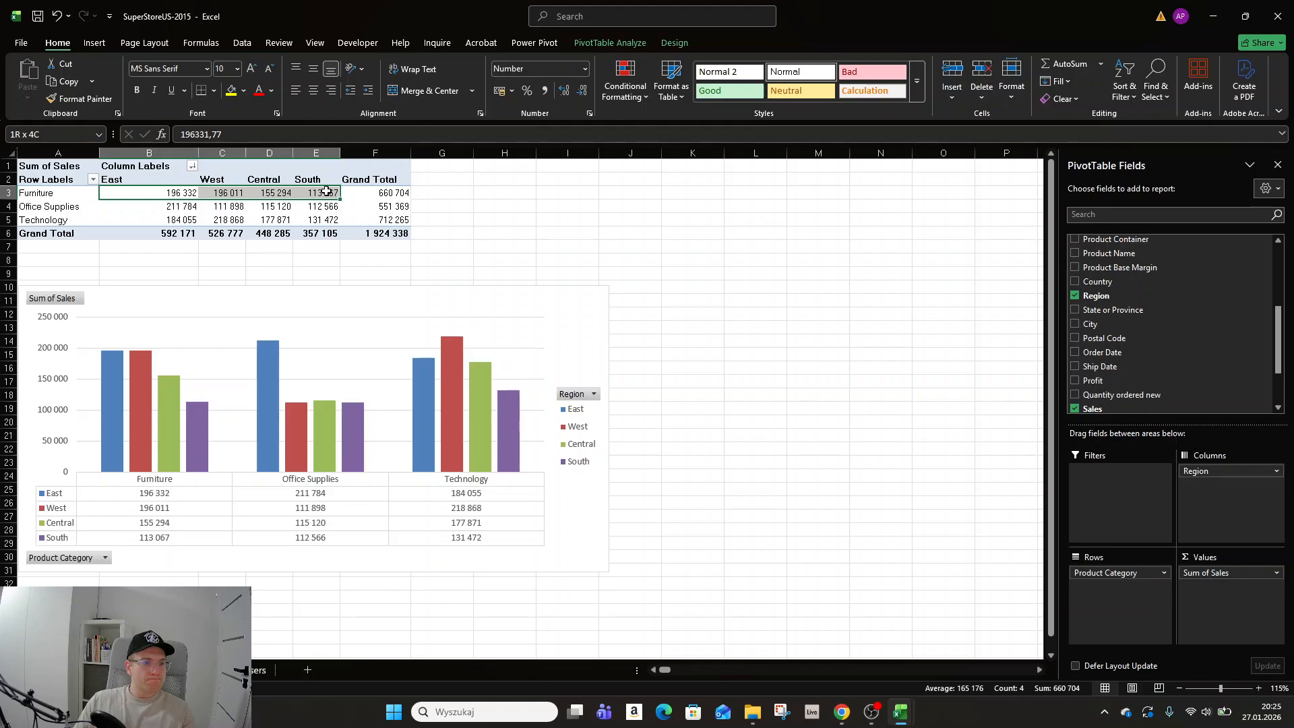
drag(326, 191, 384, 188)
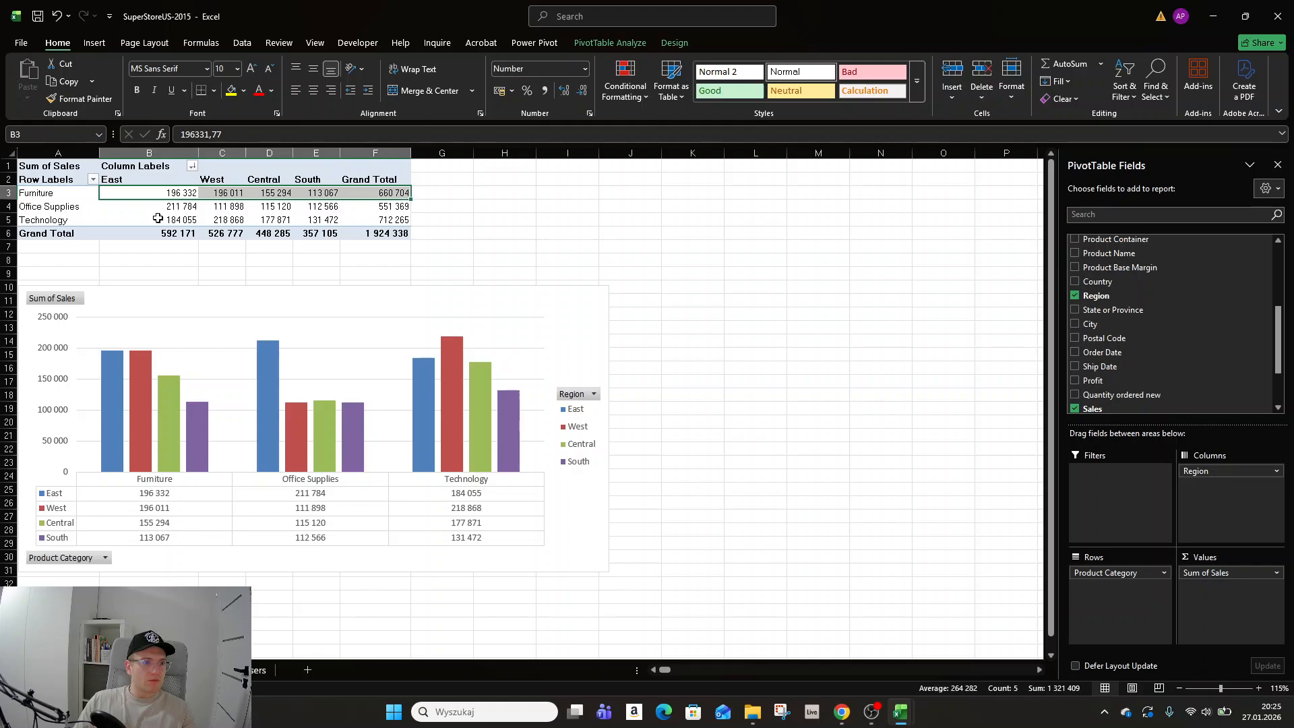
drag(158, 217, 325, 220)
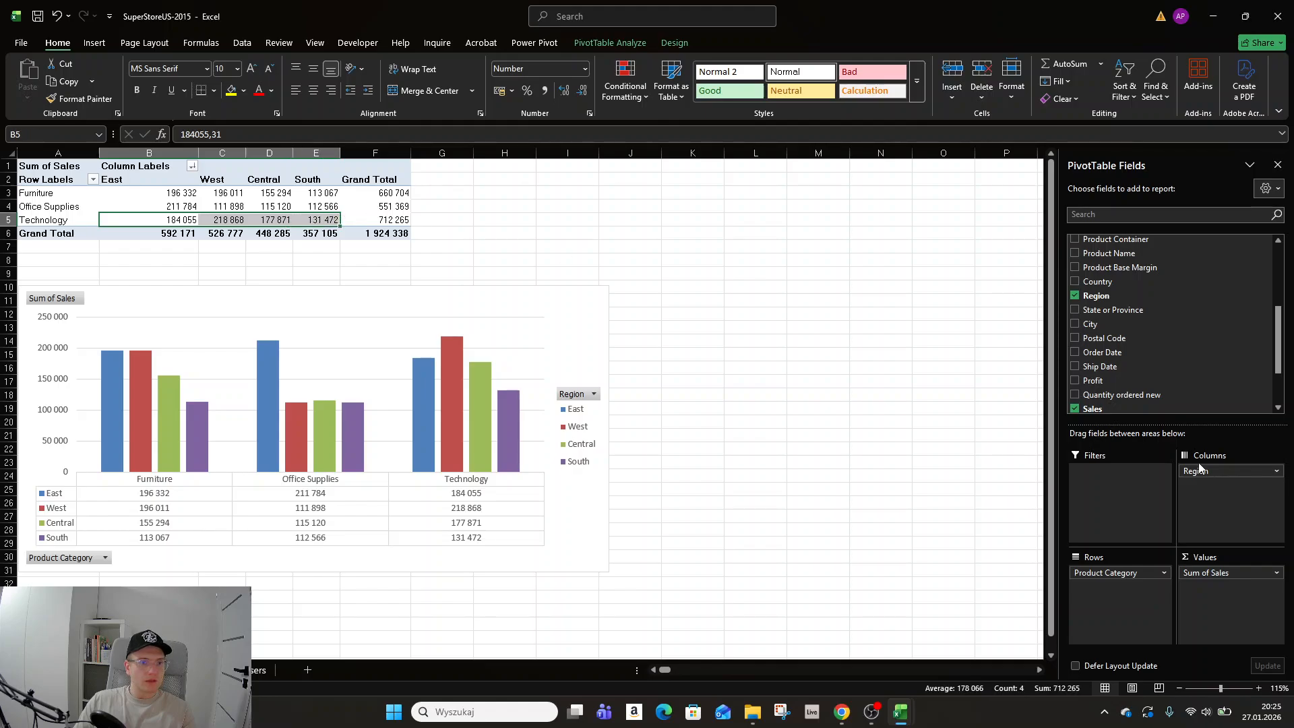
Swap the PivotTable layout so Region is in the rows and Product Category in the columns.
drag(1202, 470, 1206, 507)
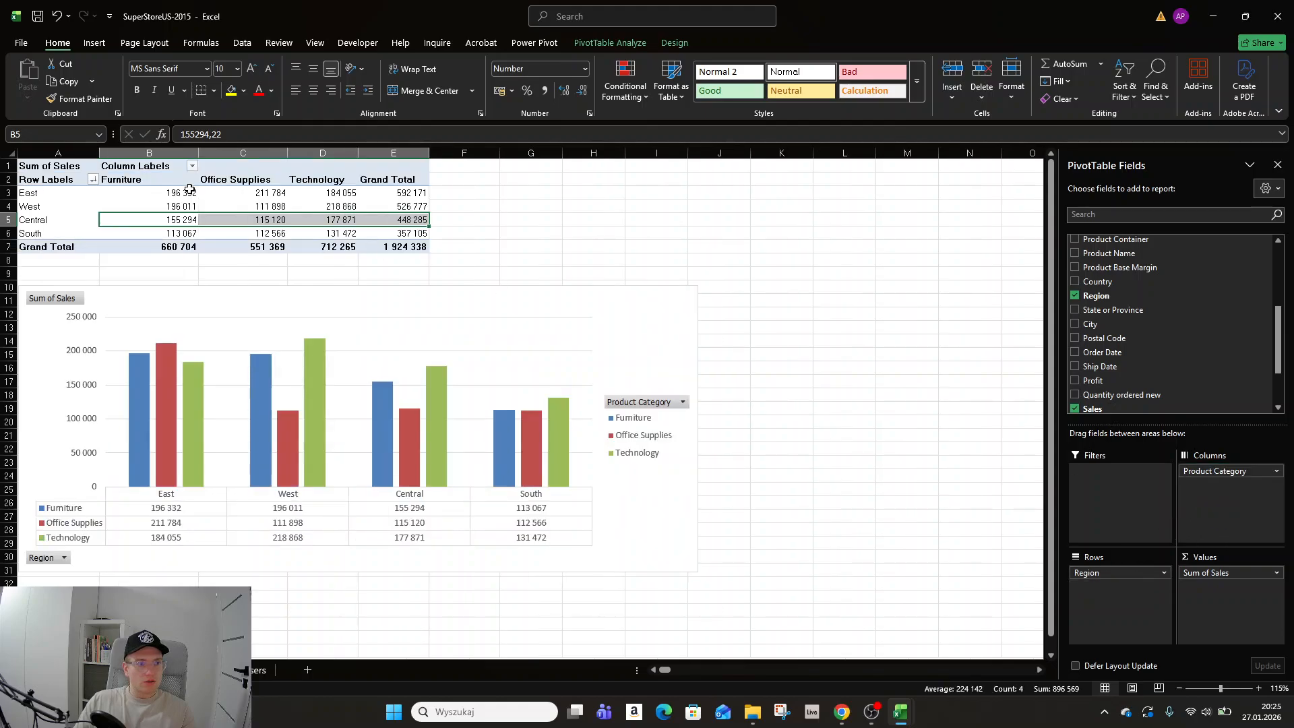
Sort the regions Z to A, then sort them by Grand Total from largest to smallest.
click(94, 179)
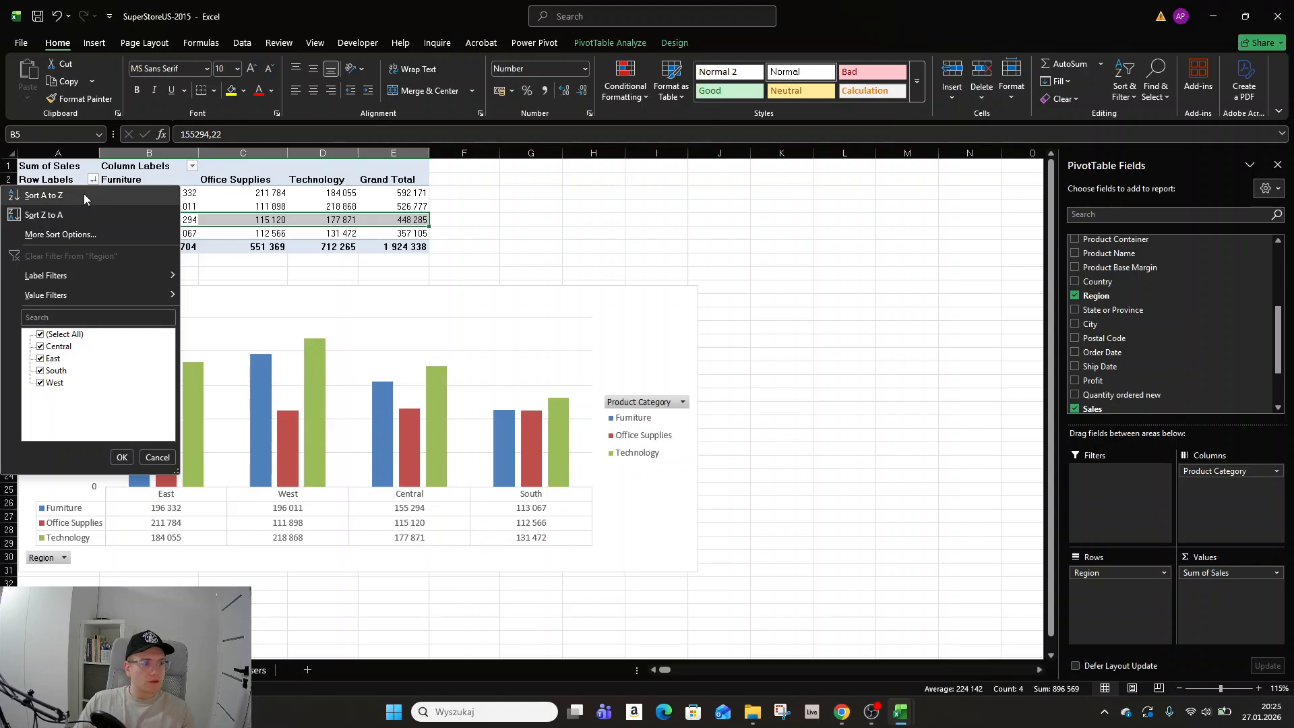
click(73, 213)
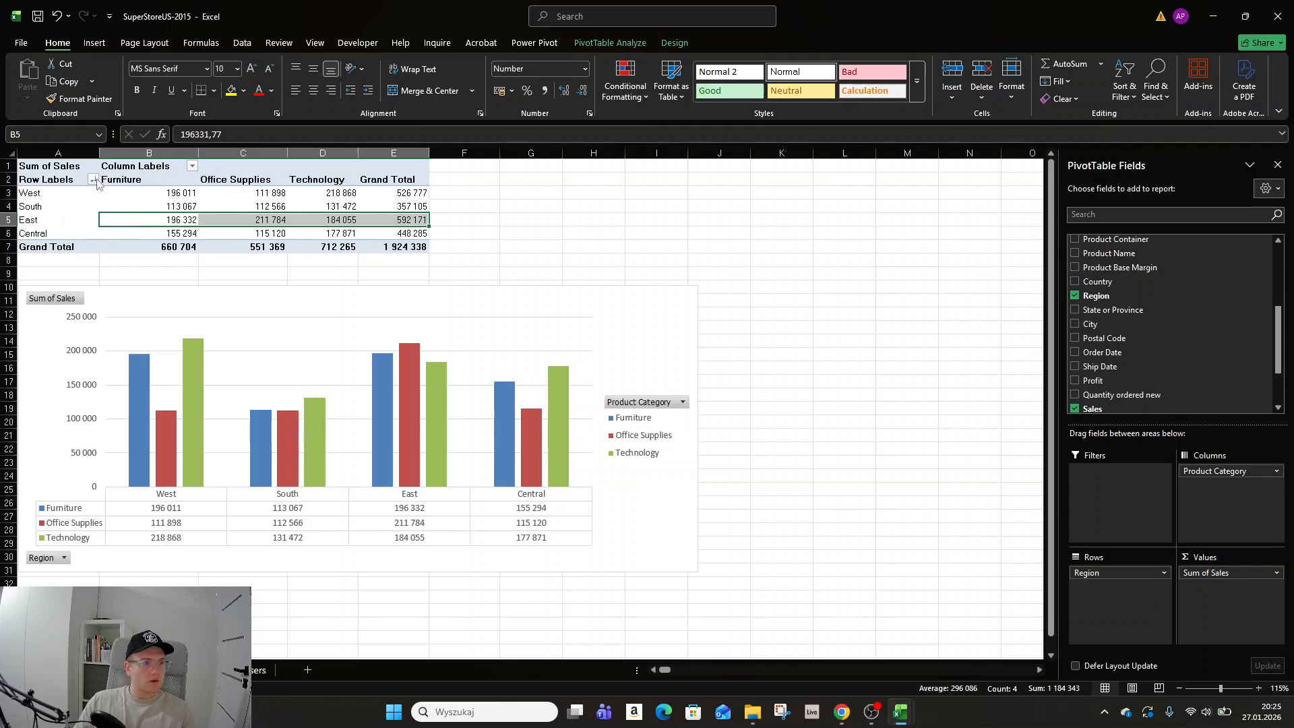
click(390, 195)
right_click(415, 194)
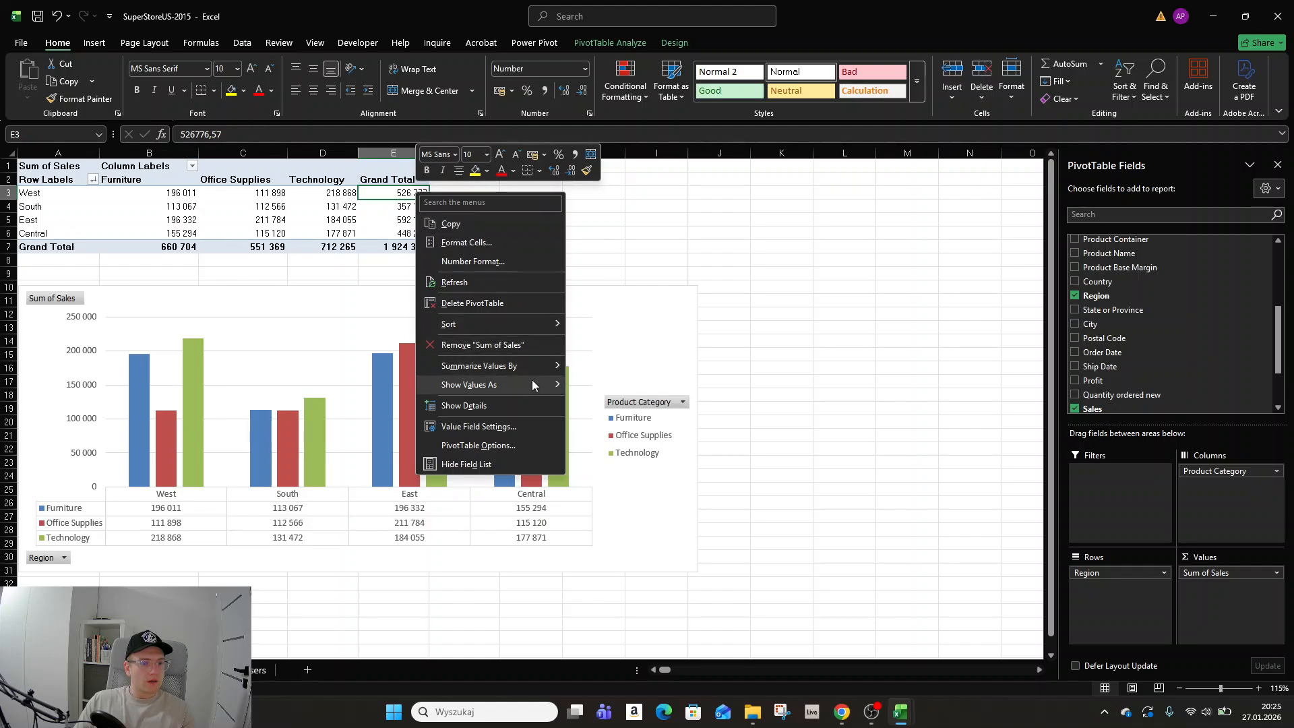
mouse_move(529, 325)
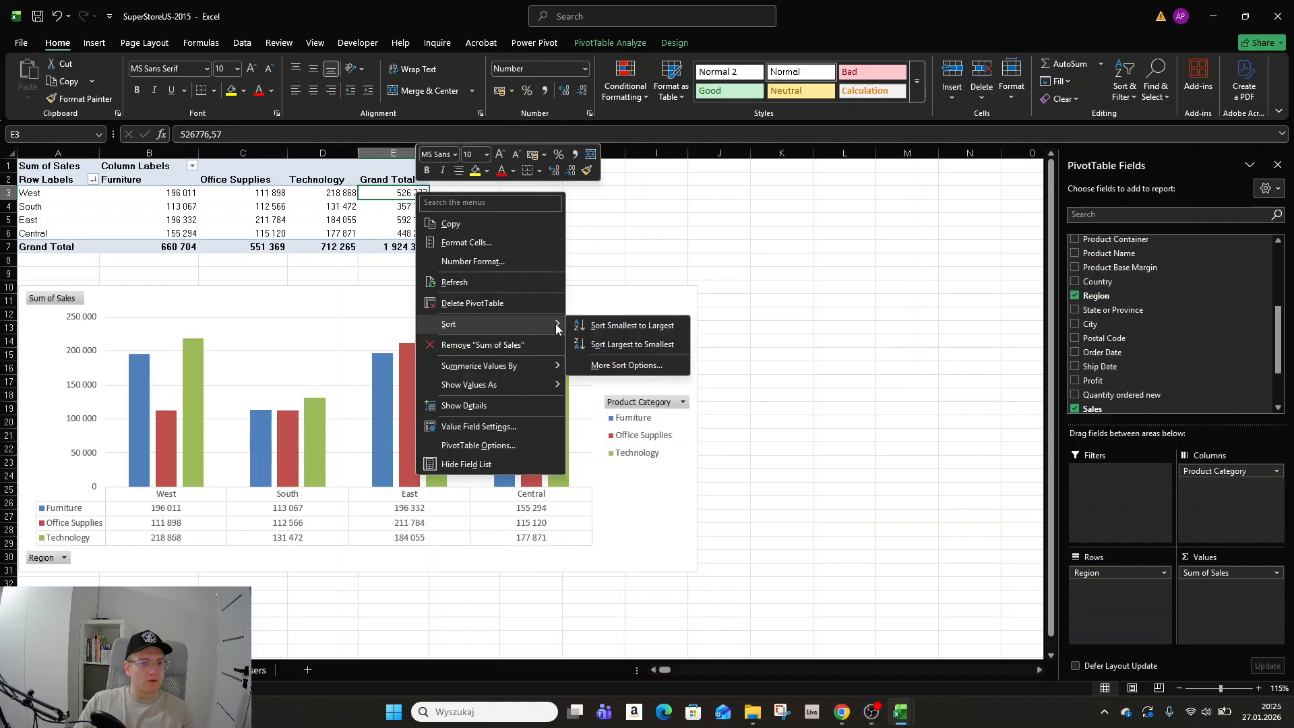
click(615, 345)
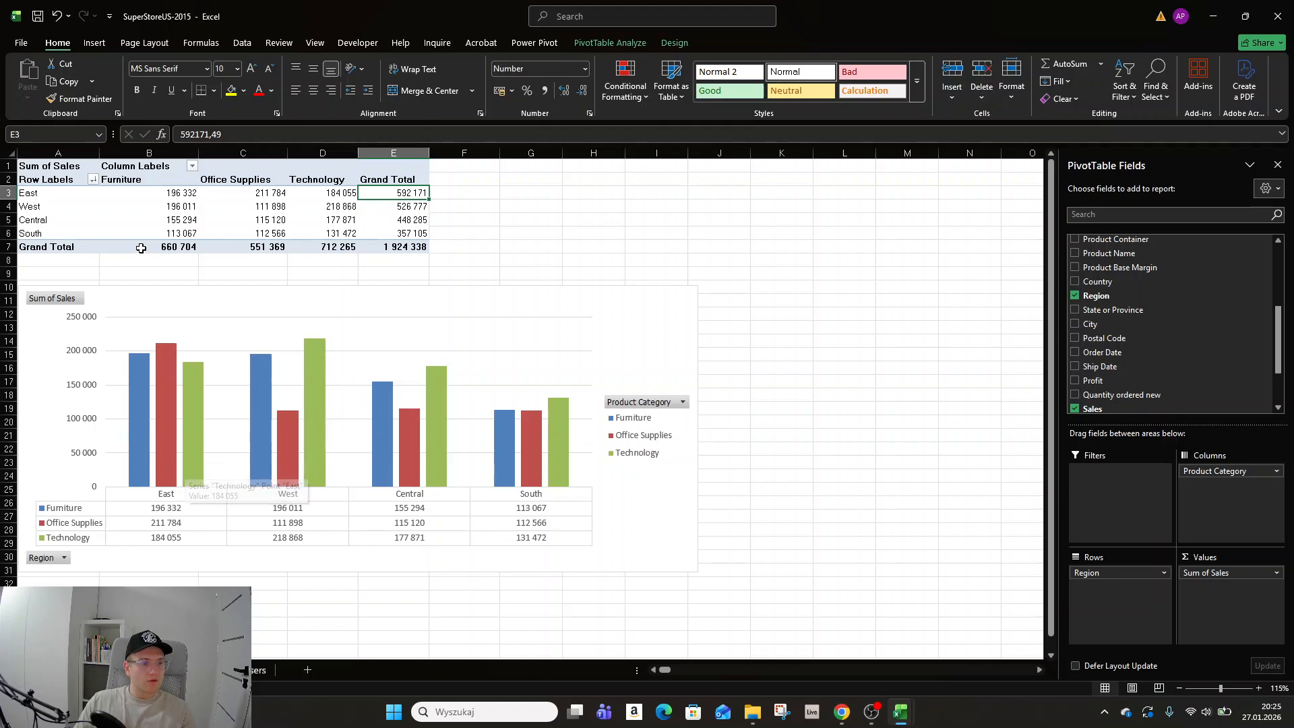
Sort the Region rows Z to A.
right_click(171, 194)
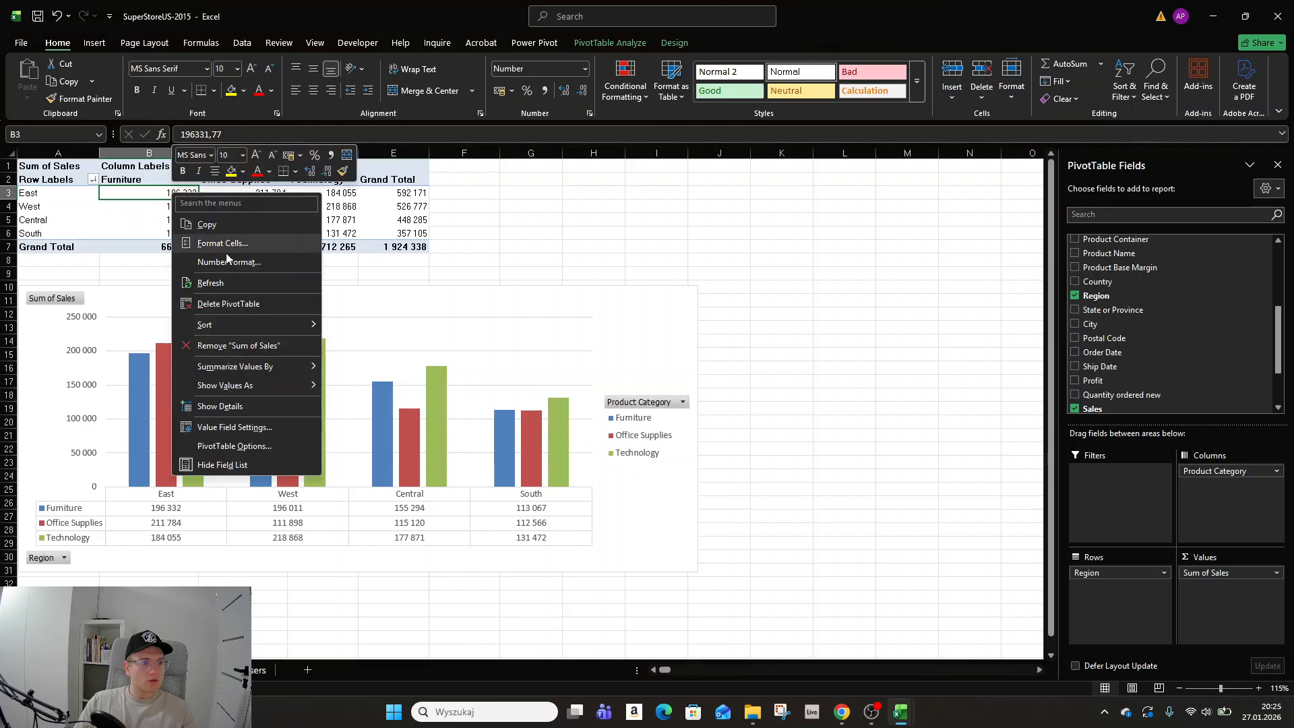
click(94, 179)
click(94, 179)
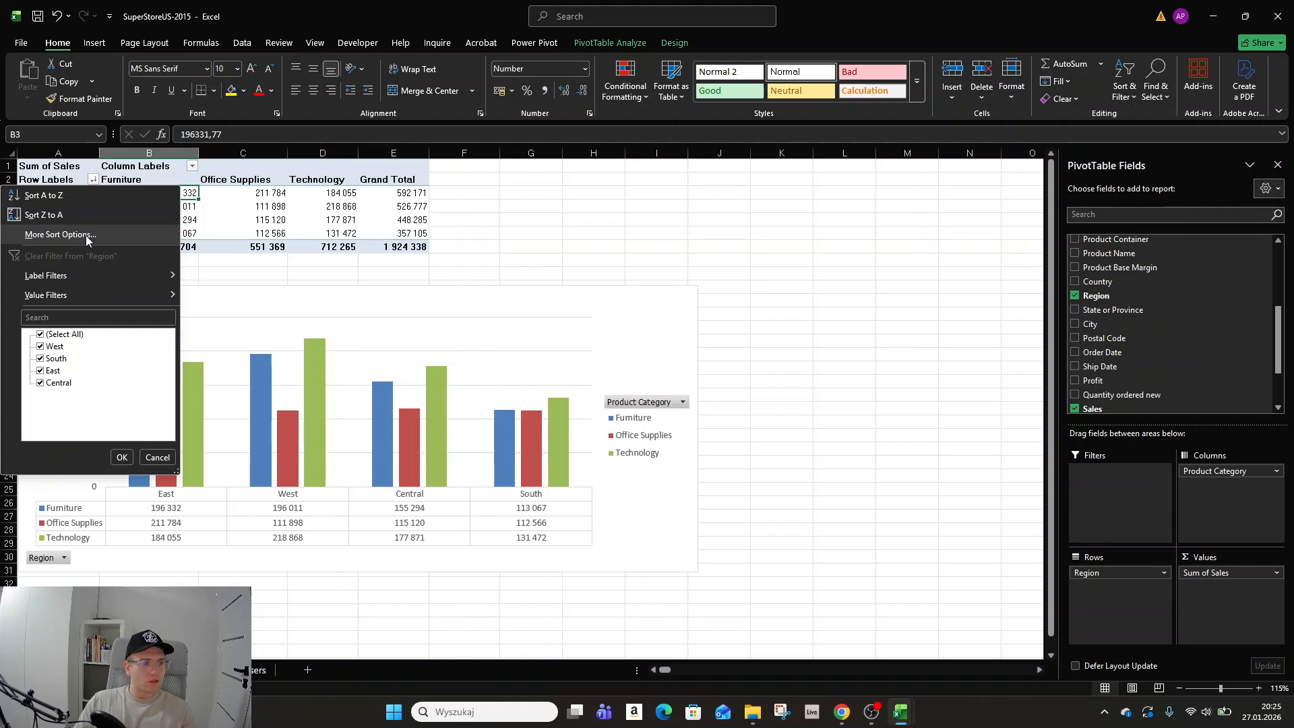
mouse_move(79, 275)
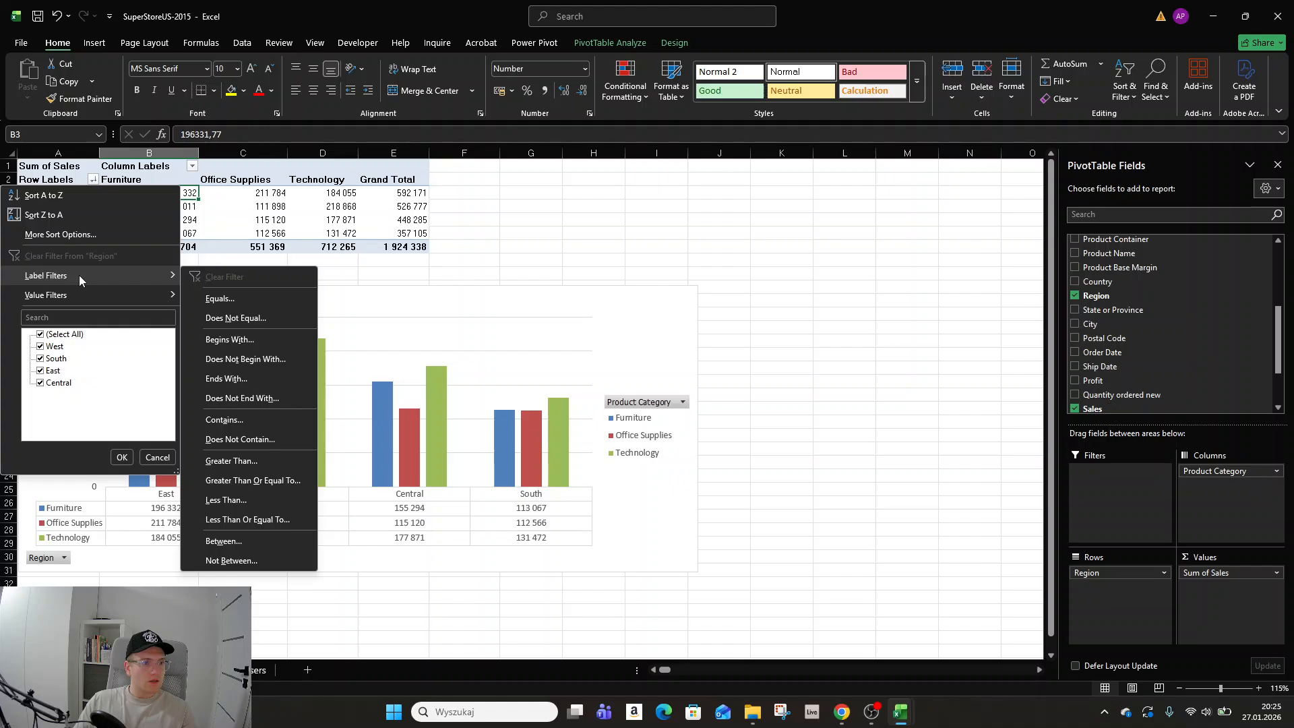
click(95, 215)
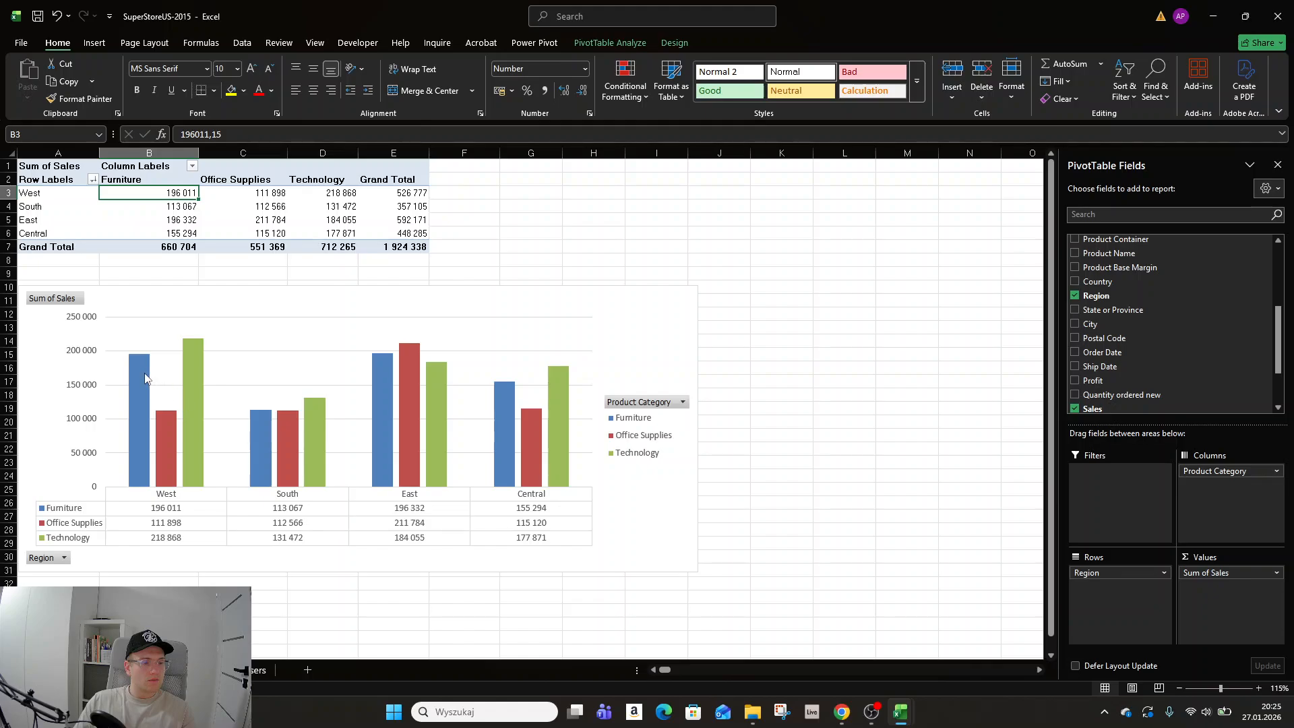
Examine the Grand Total values of each region and the matching chart columns.
mouse_move(140, 370)
mouse_move(260, 454)
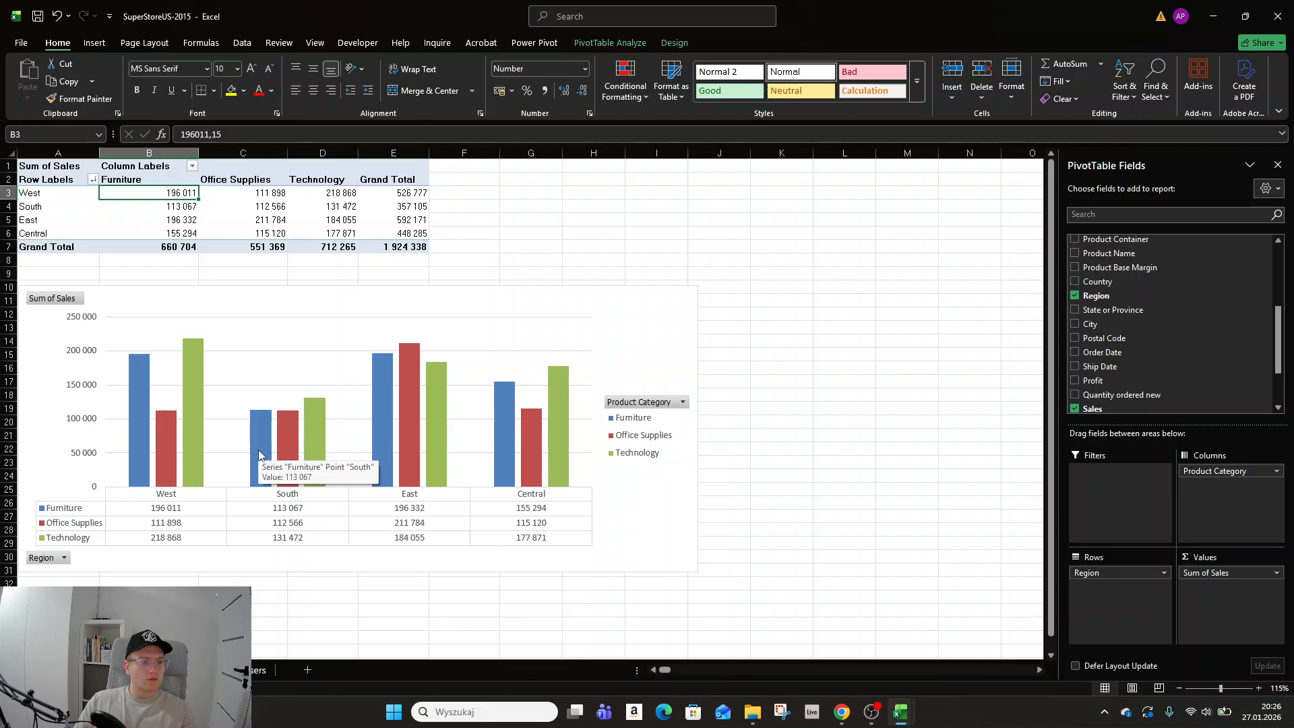
click(186, 244)
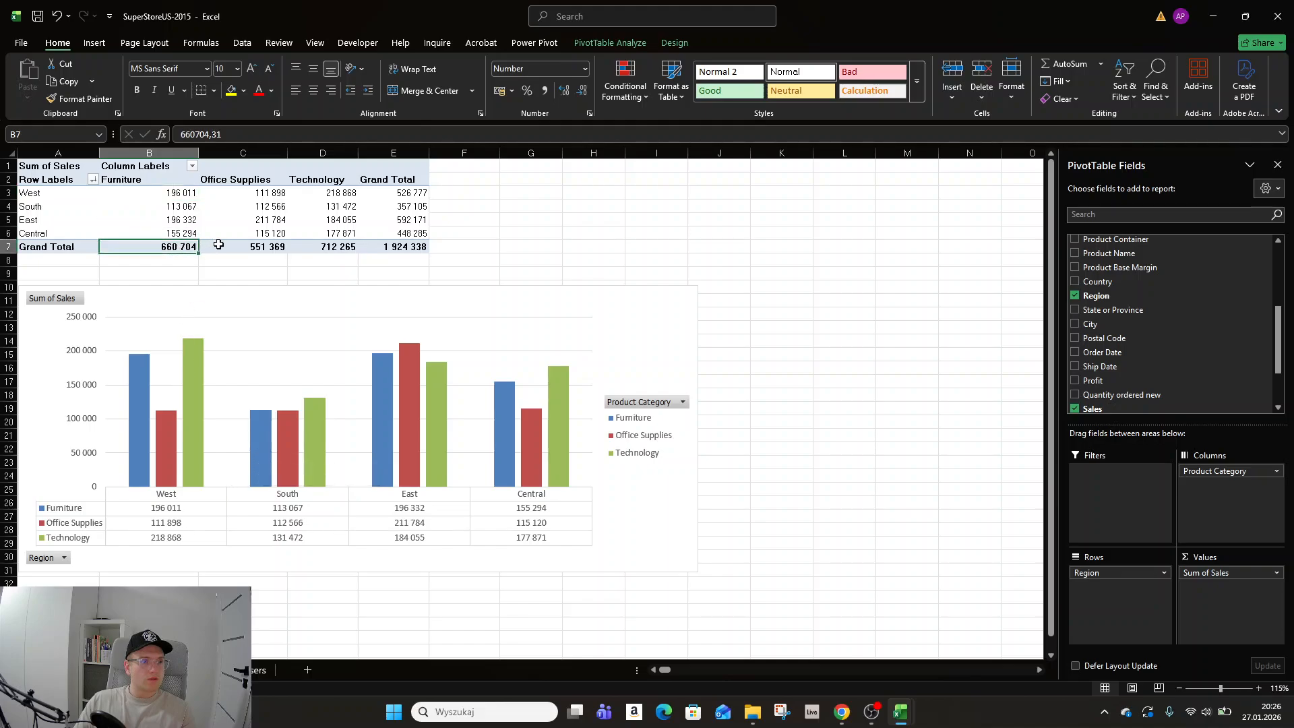
click(425, 195)
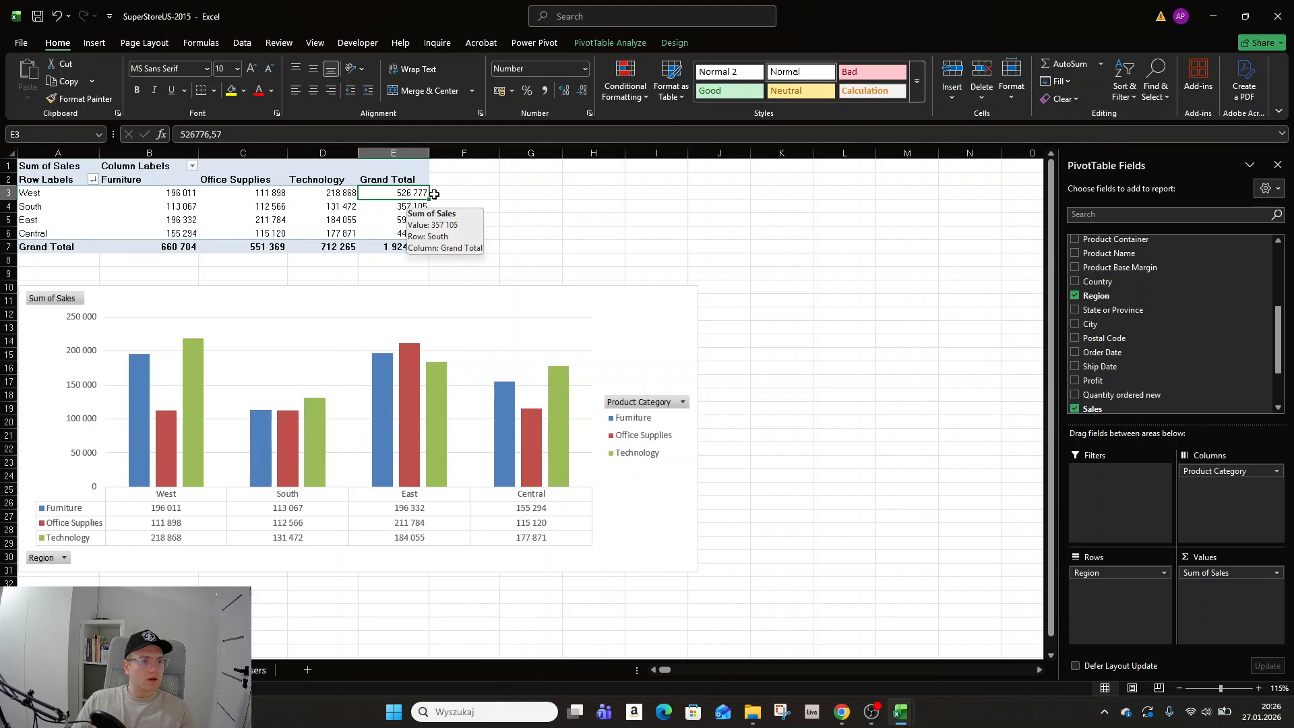
click(413, 207)
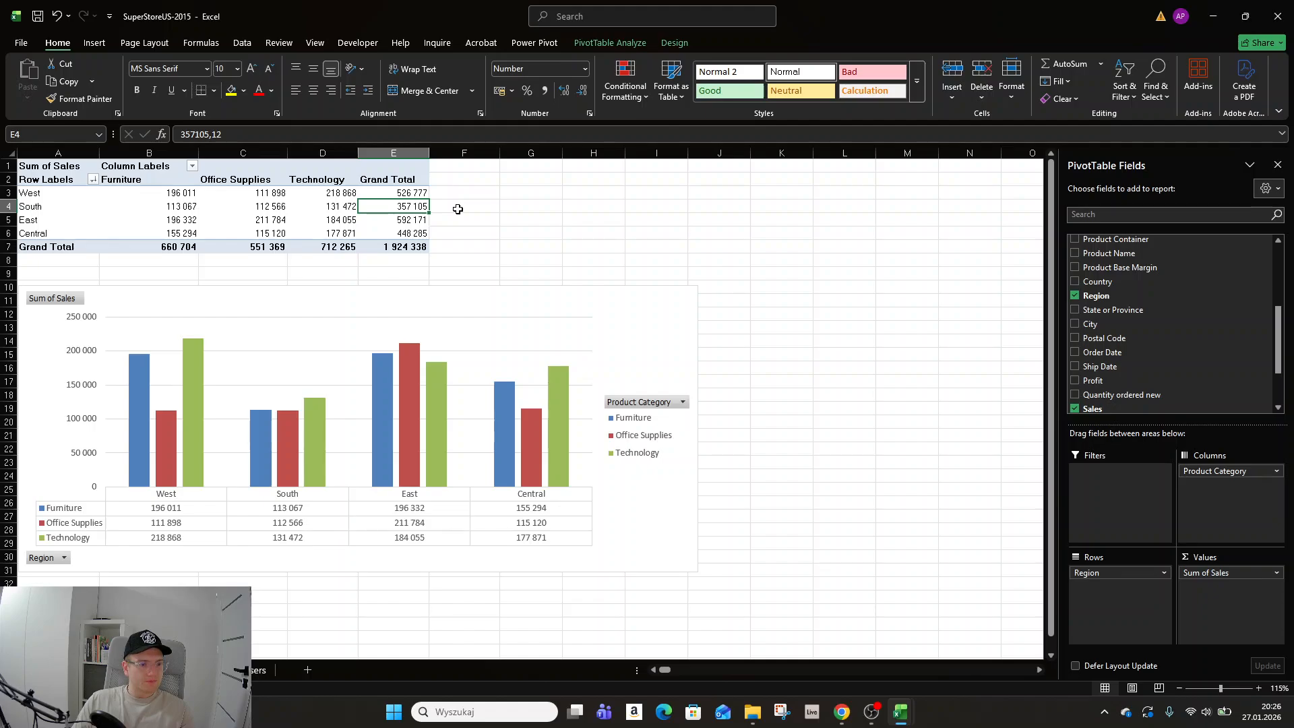
click(422, 192)
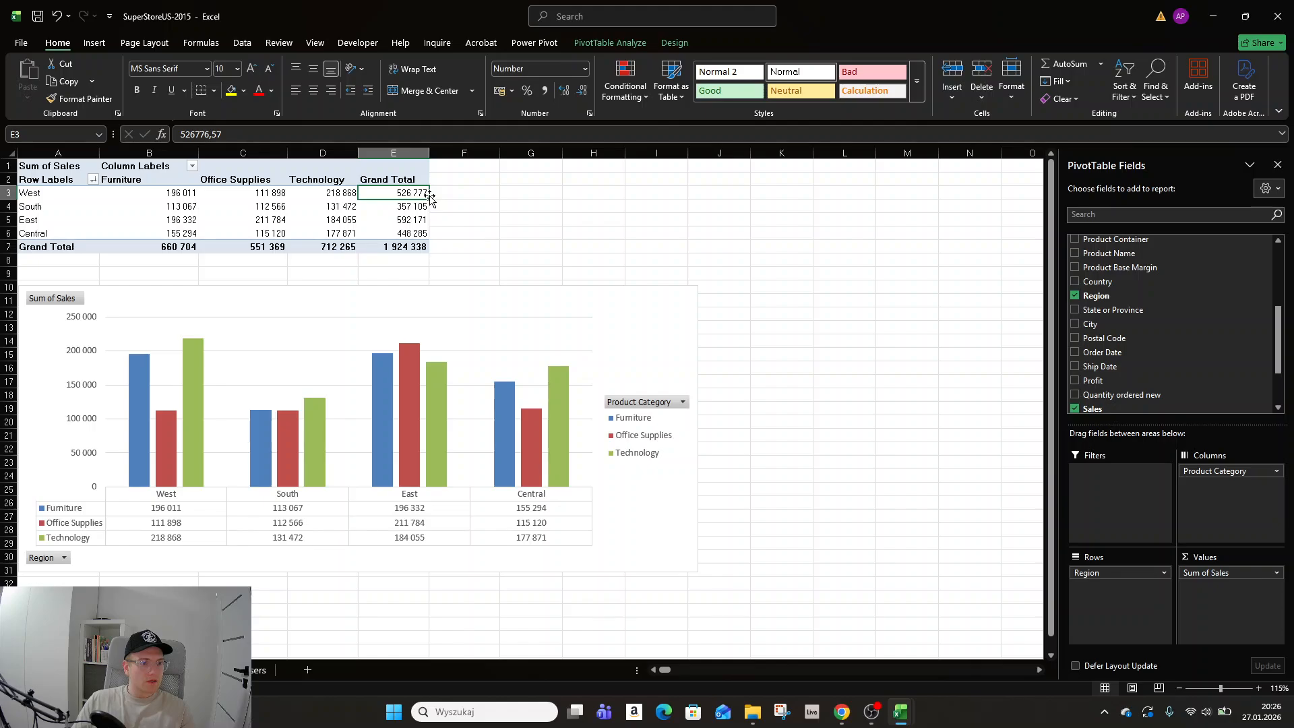
click(418, 205)
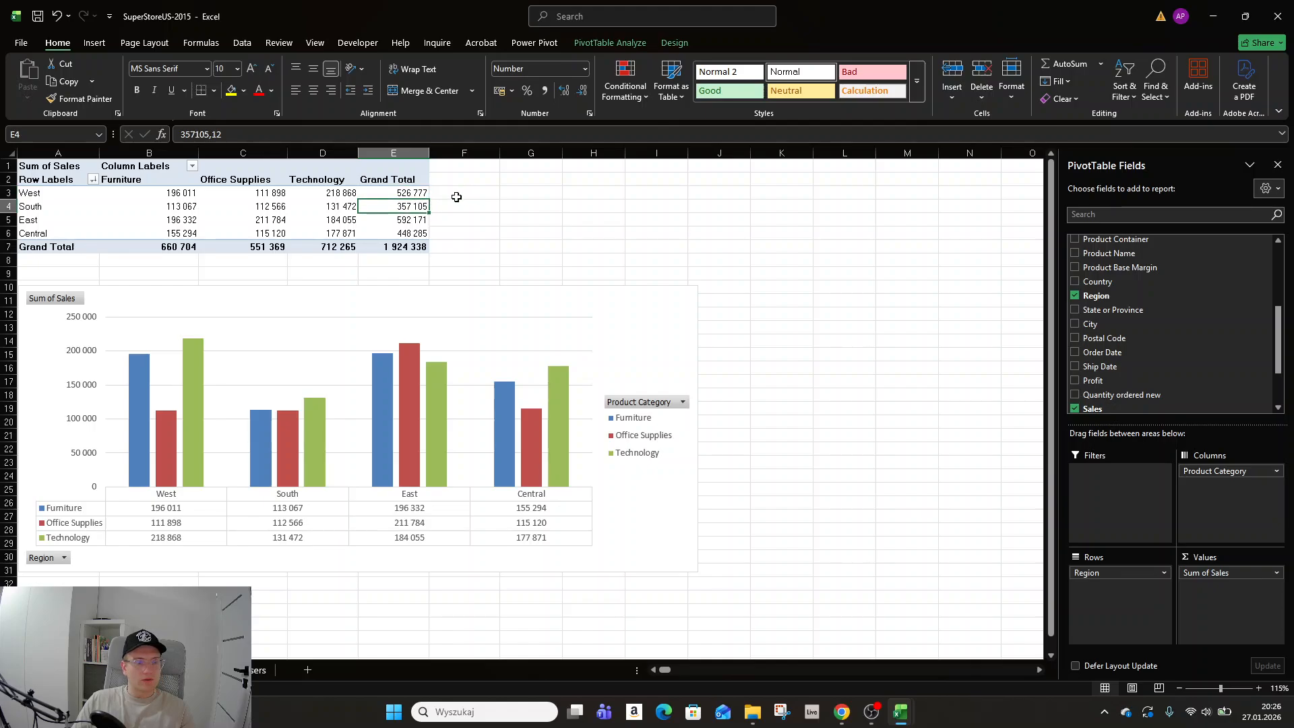
click(94, 179)
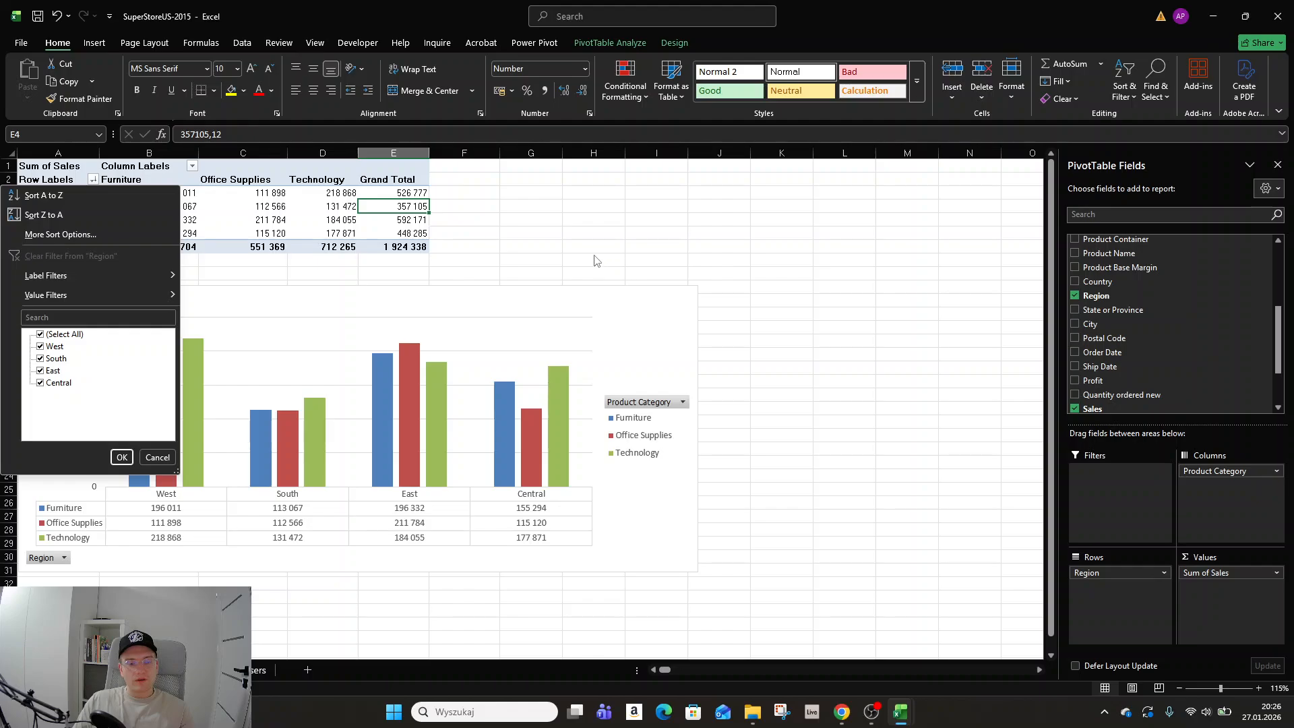
key(Escape)
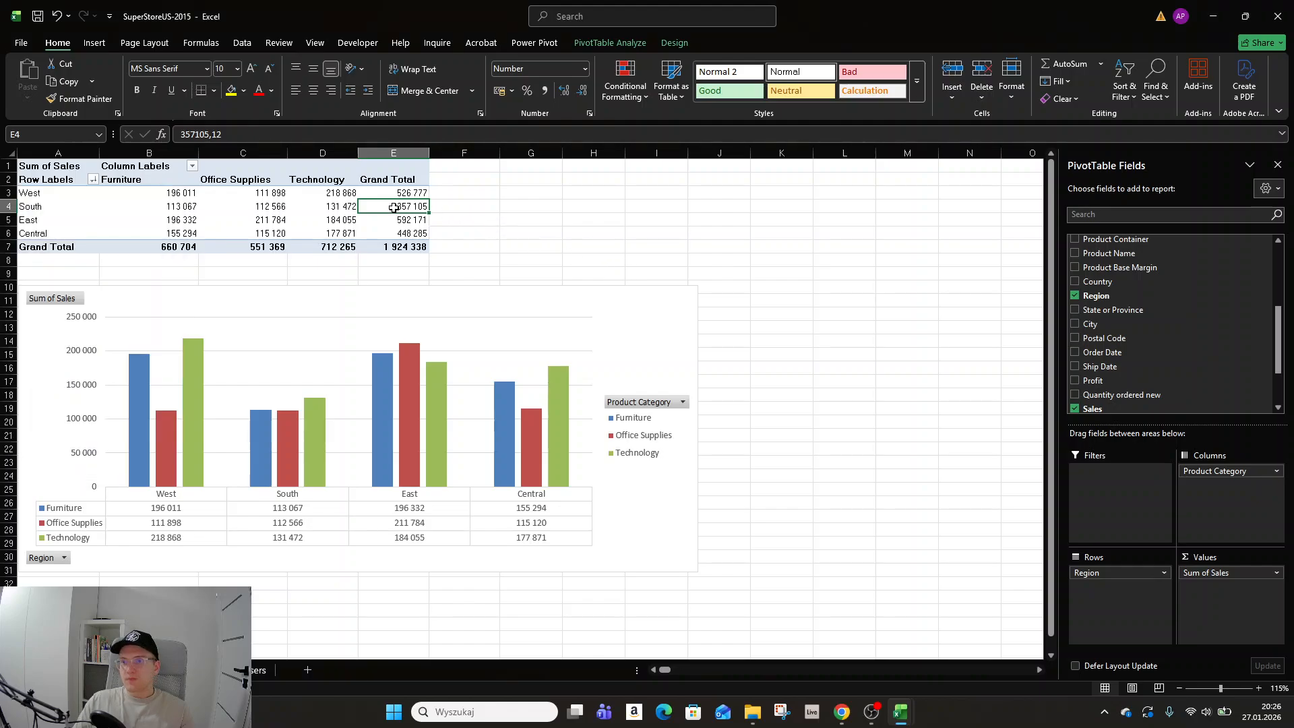
mouse_move(393, 207)
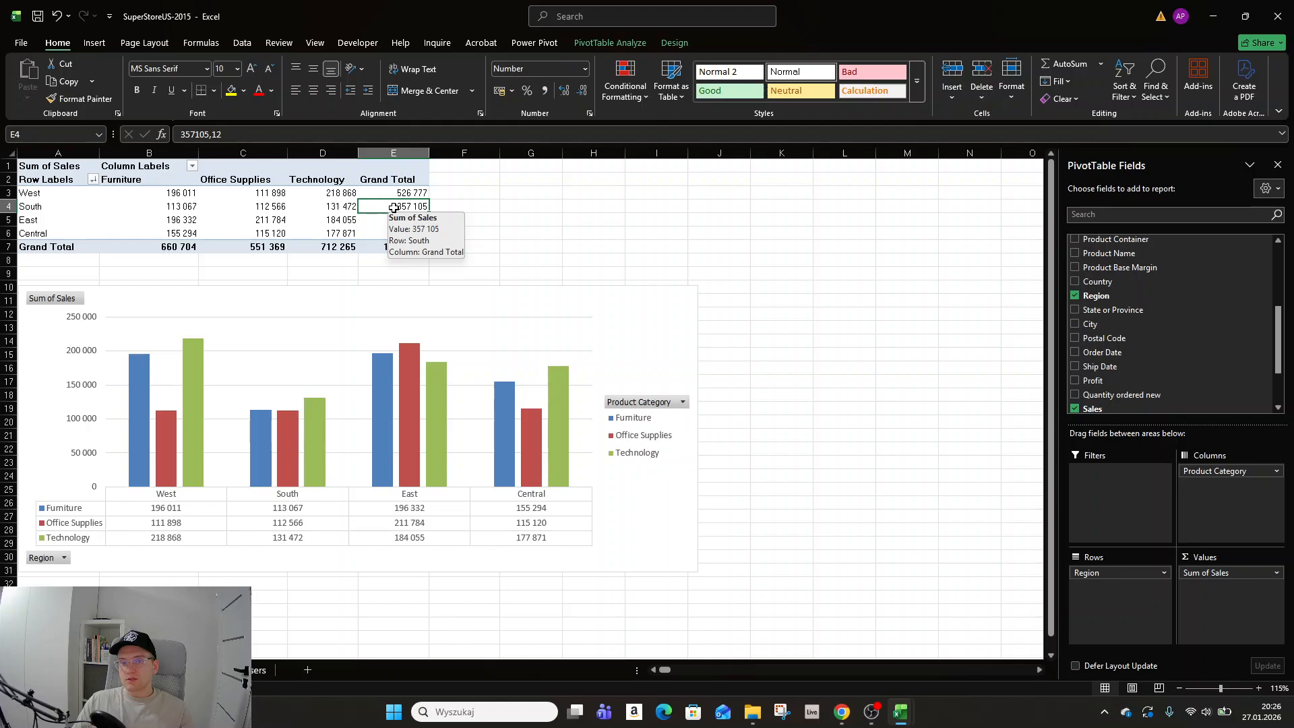
Move the PivotChart slightly to the right on the sheet.
drag(644, 311, 705, 304)
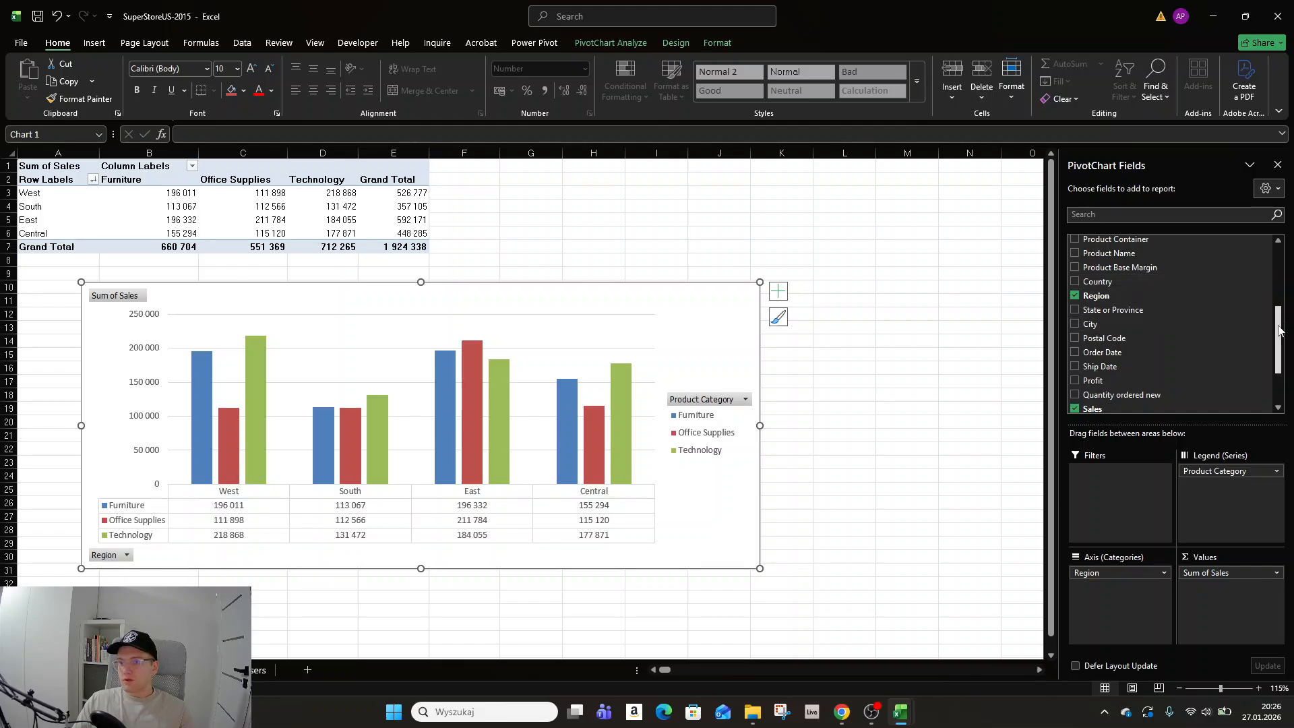
scroll(1281, 329, down, 1)
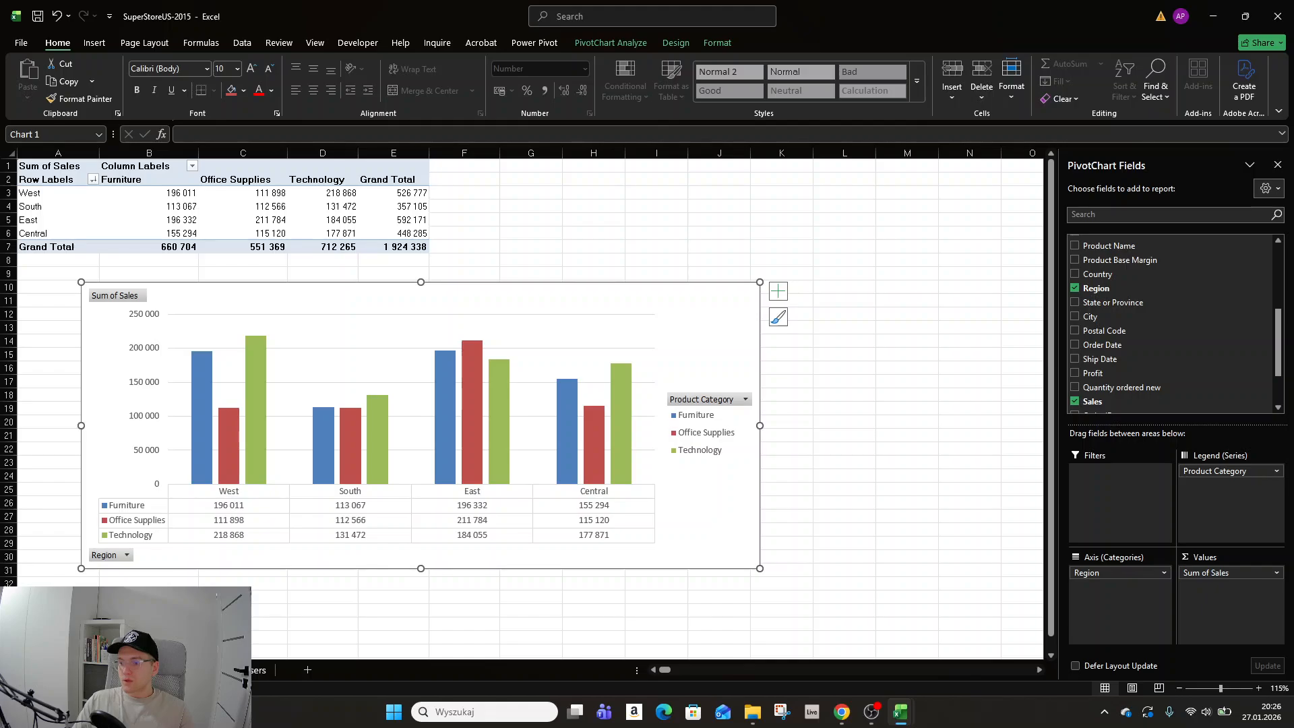
key(alt+Tab)
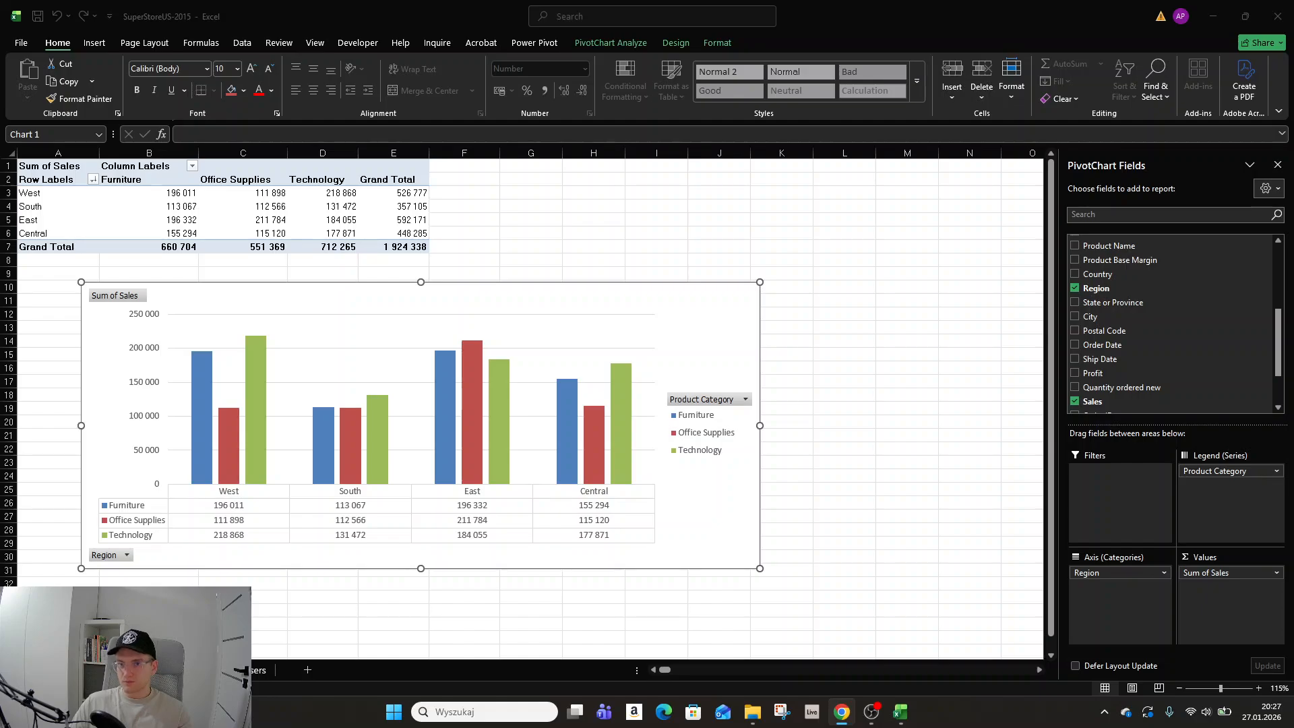
key(alt+Tab)
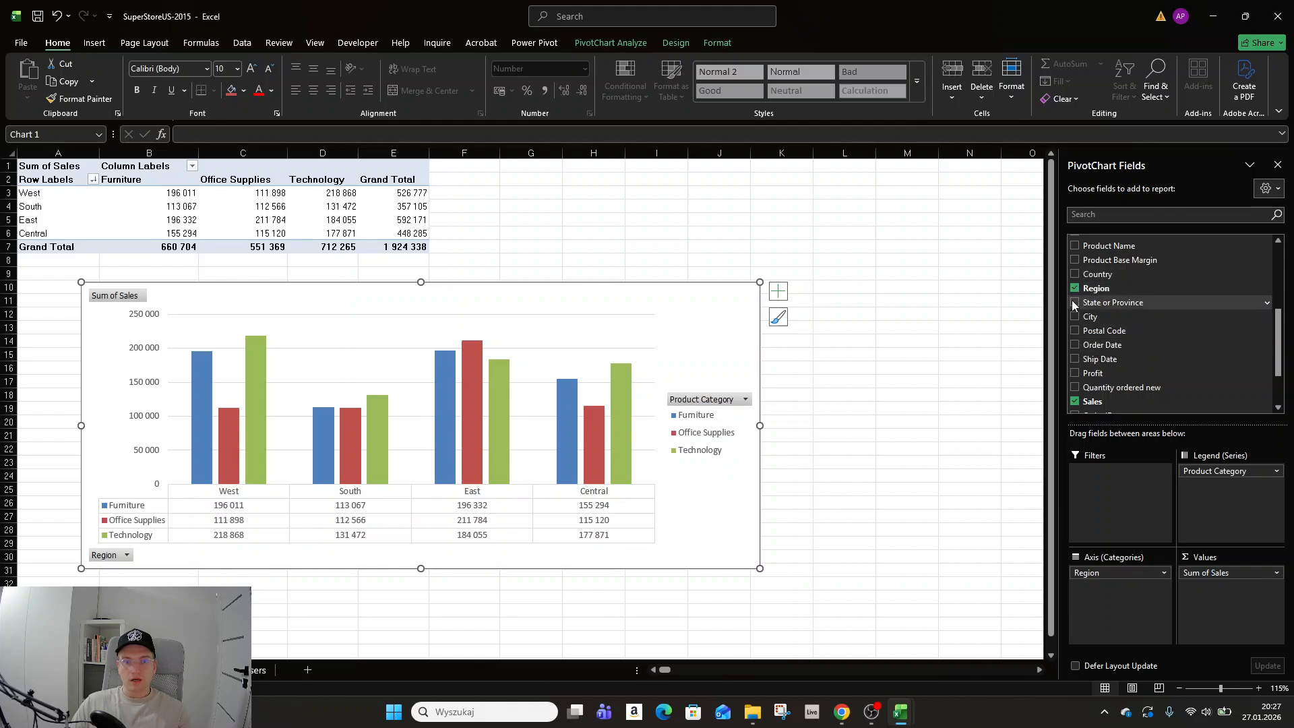
Add the Product Container field to the PivotChart and widen the chart to about column L.
scroll(1075, 305, up, 2)
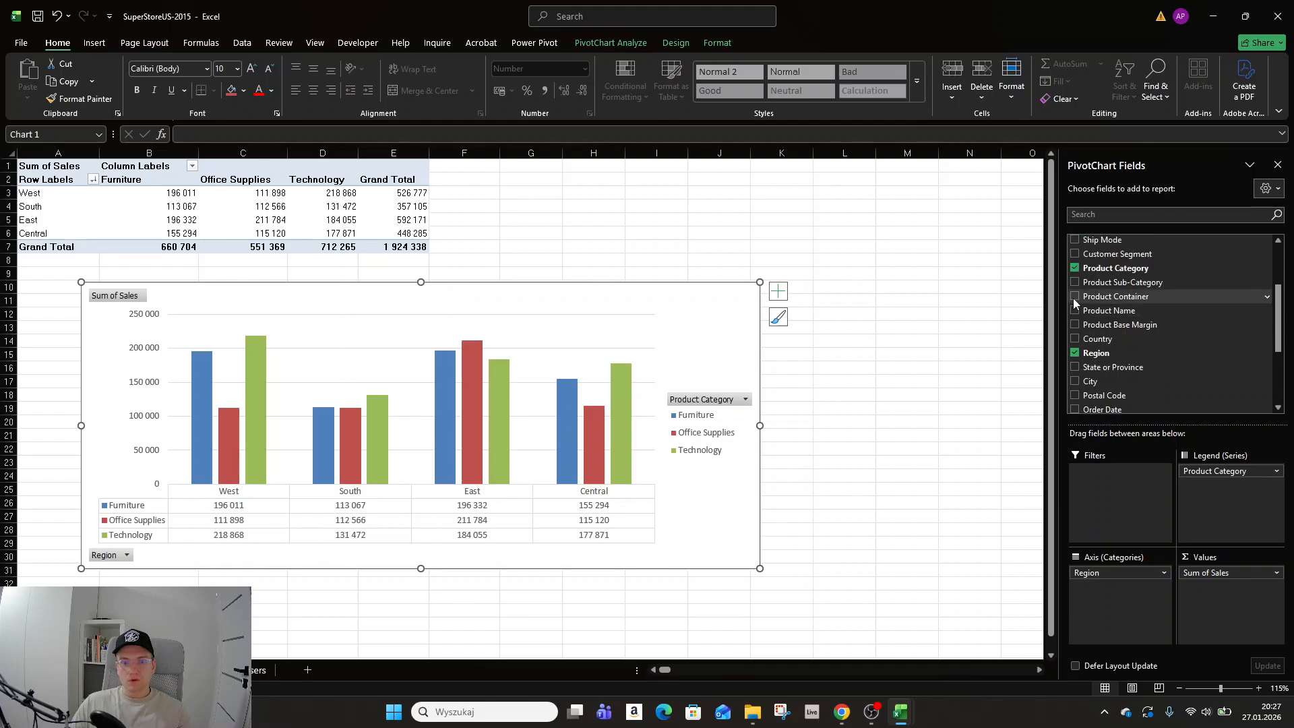
click(1074, 296)
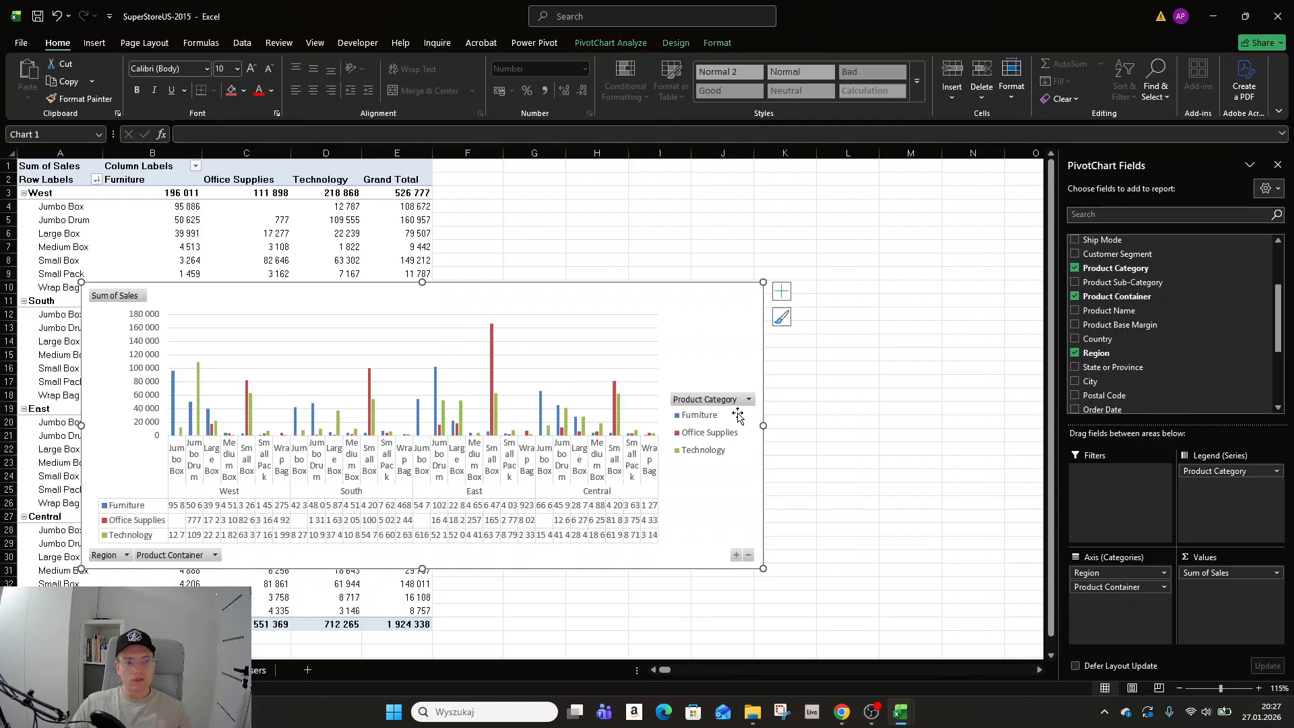
drag(764, 423, 888, 425)
Rearrange the chart fields so Region and Product Category form the axis and Product Container the legend.
drag(1106, 587, 1123, 572)
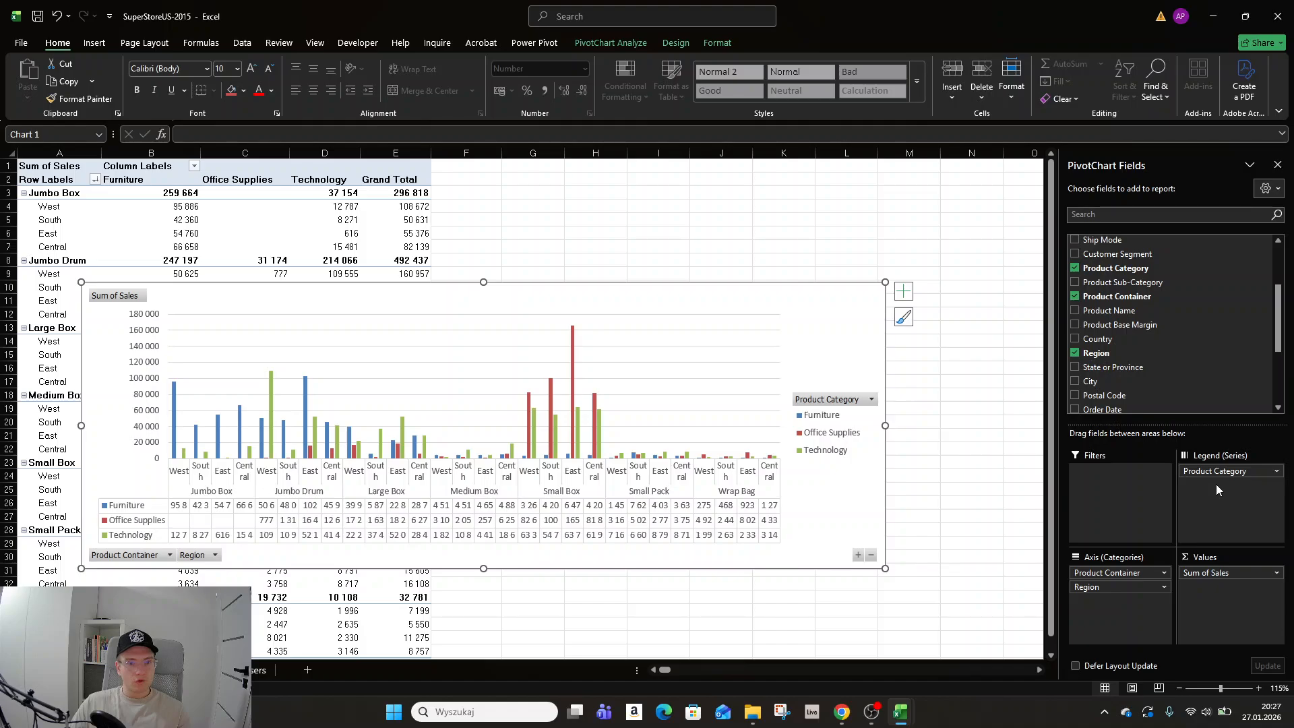
click(1098, 589)
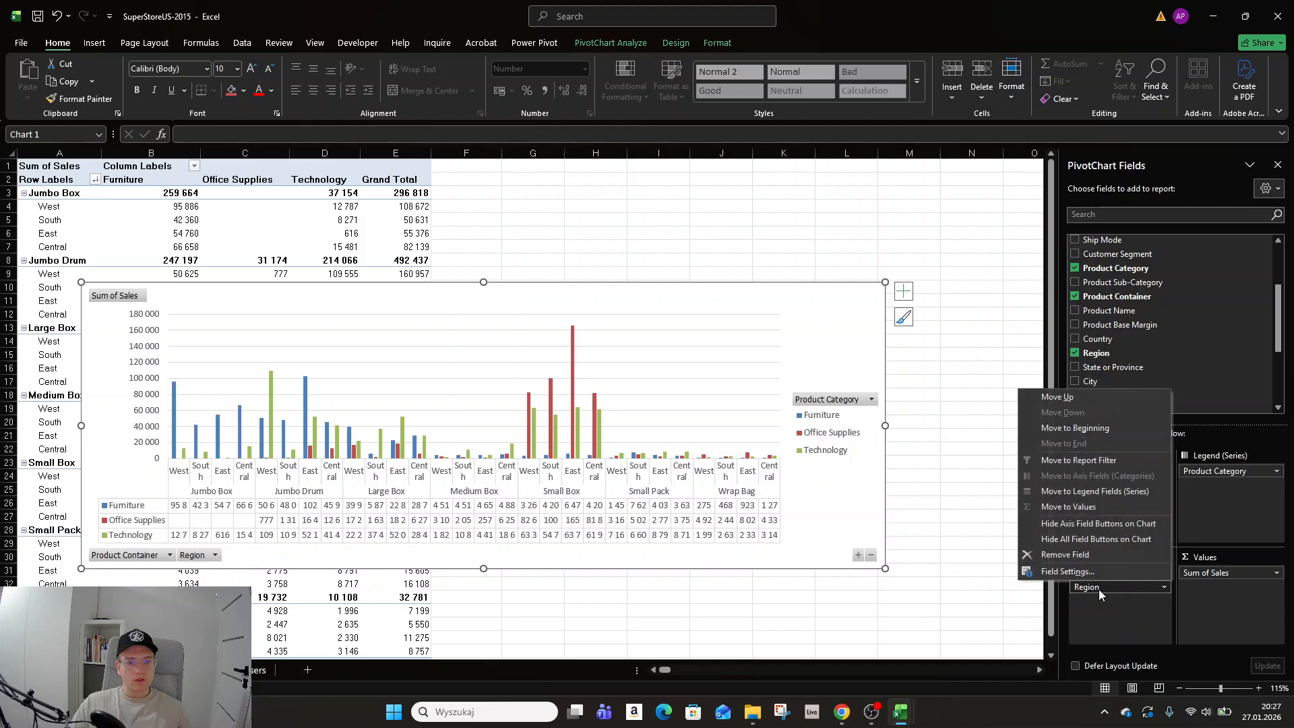
click(1106, 626)
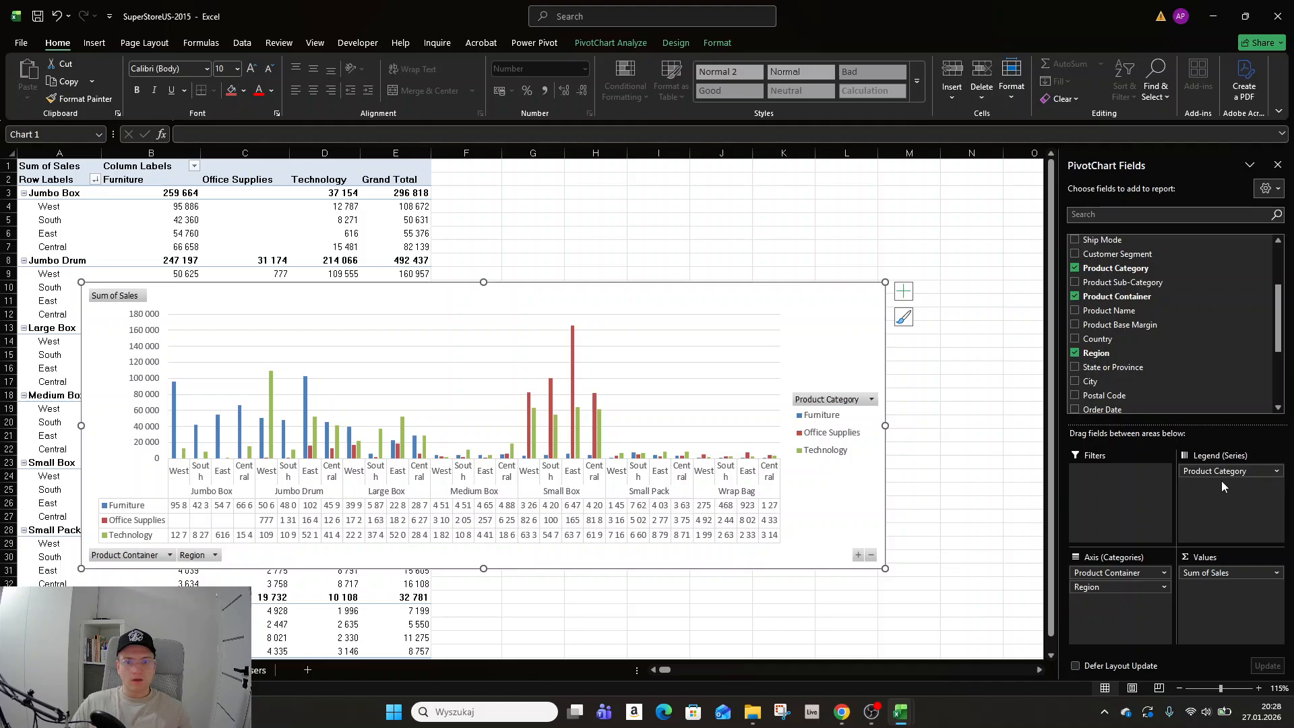
drag(1124, 580, 1146, 601)
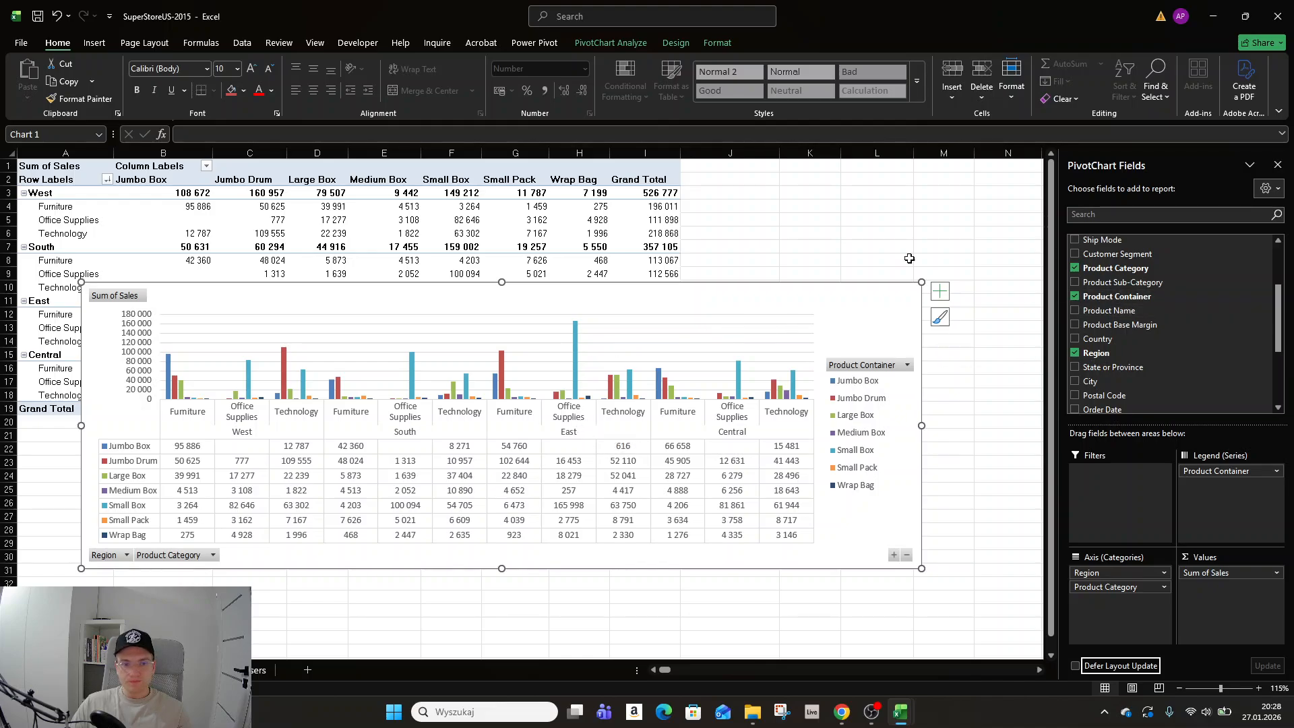
click(588, 46)
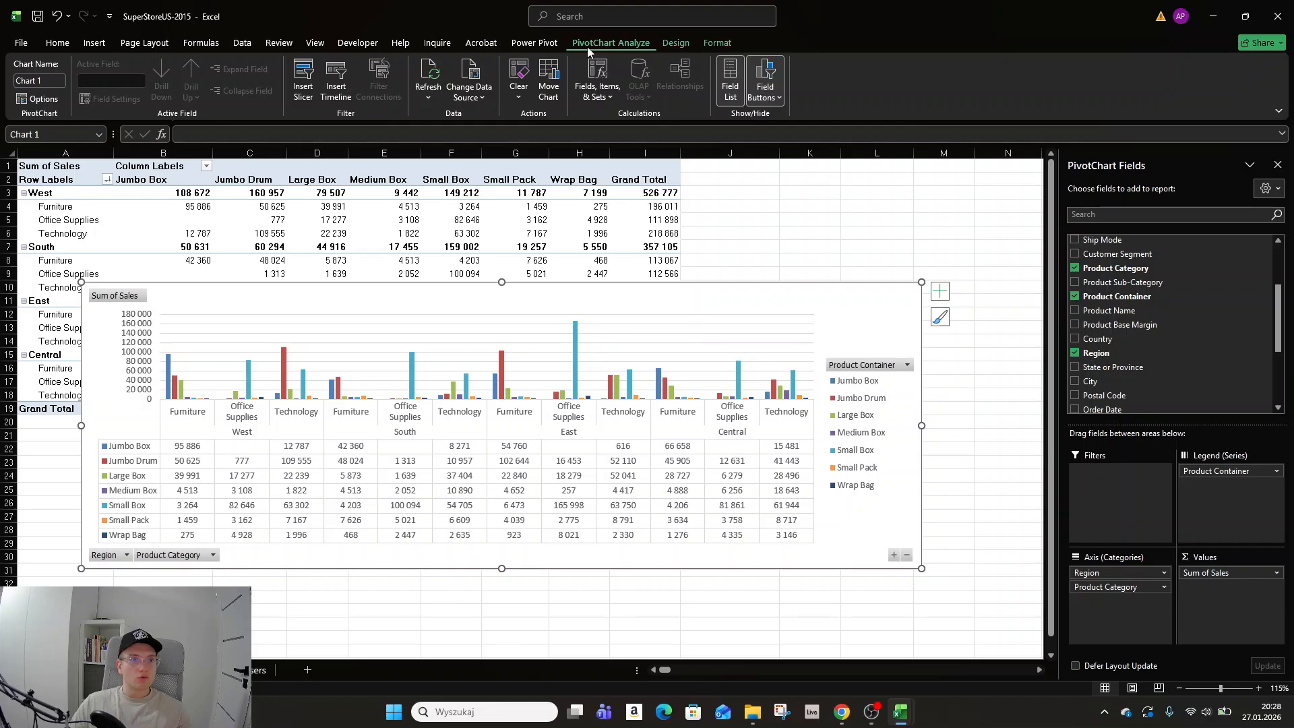
click(675, 43)
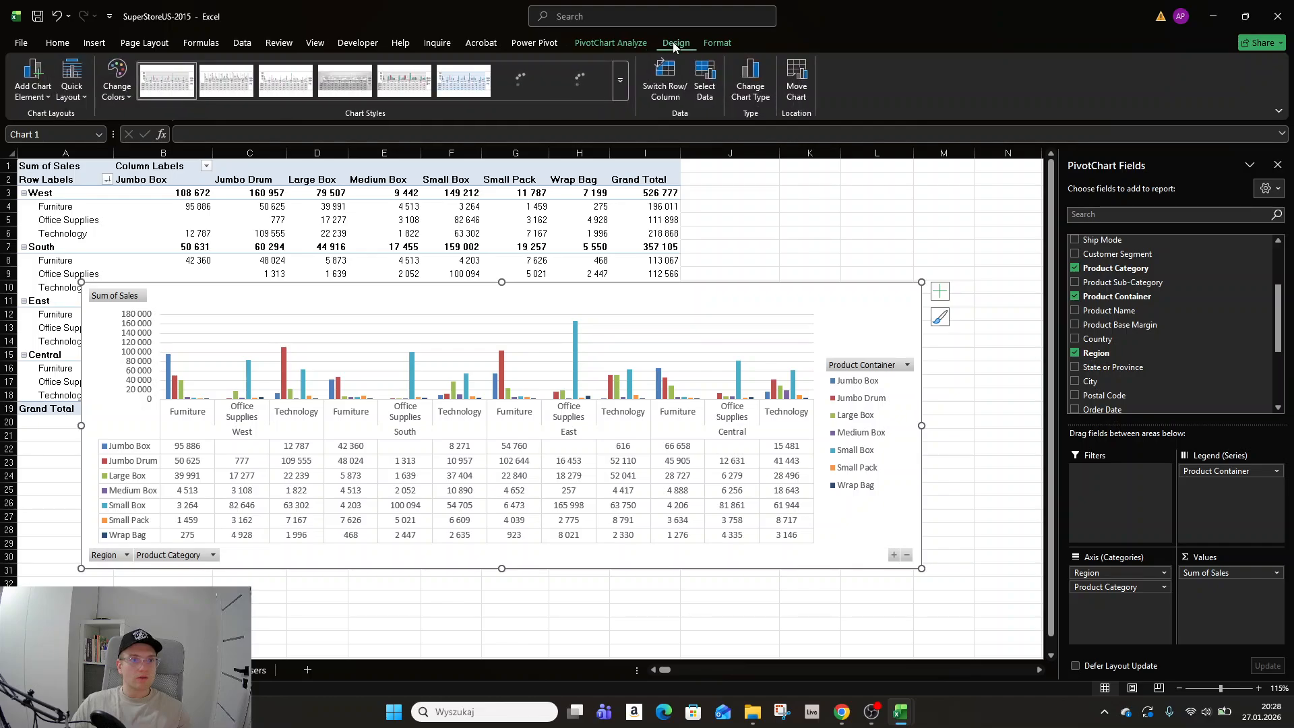
click(716, 43)
click(632, 42)
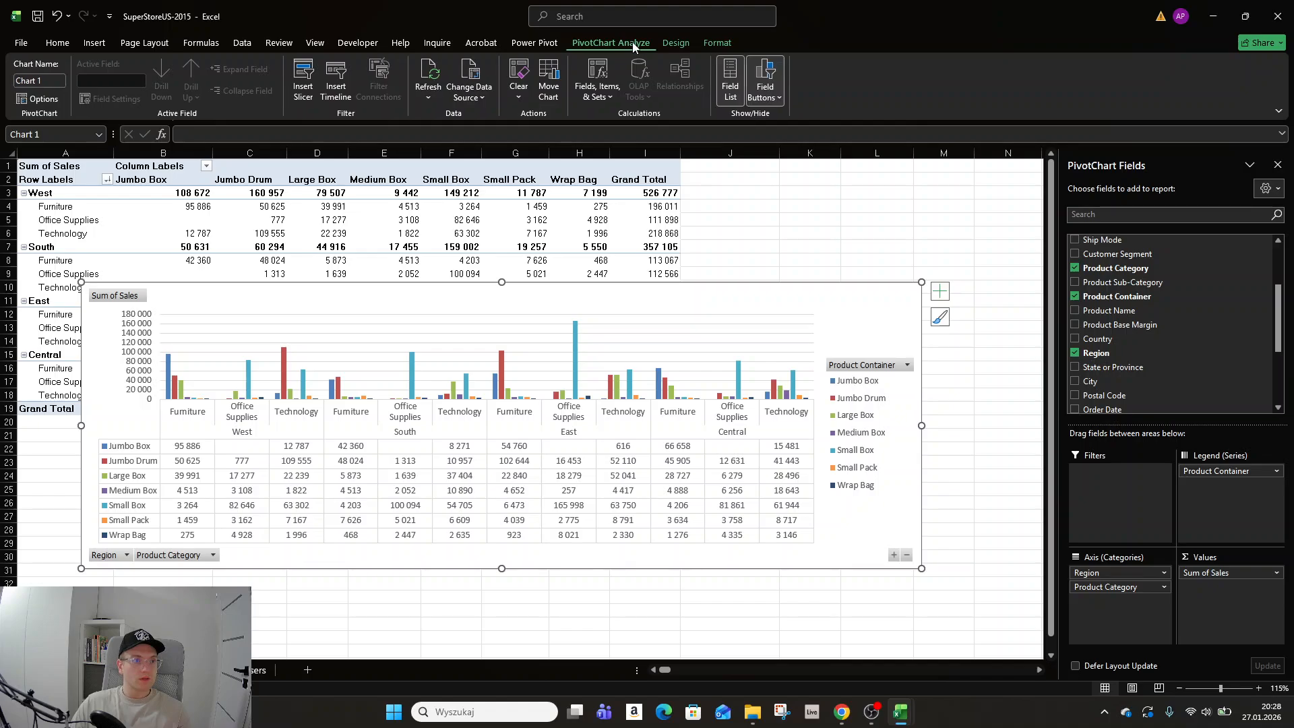
click(671, 43)
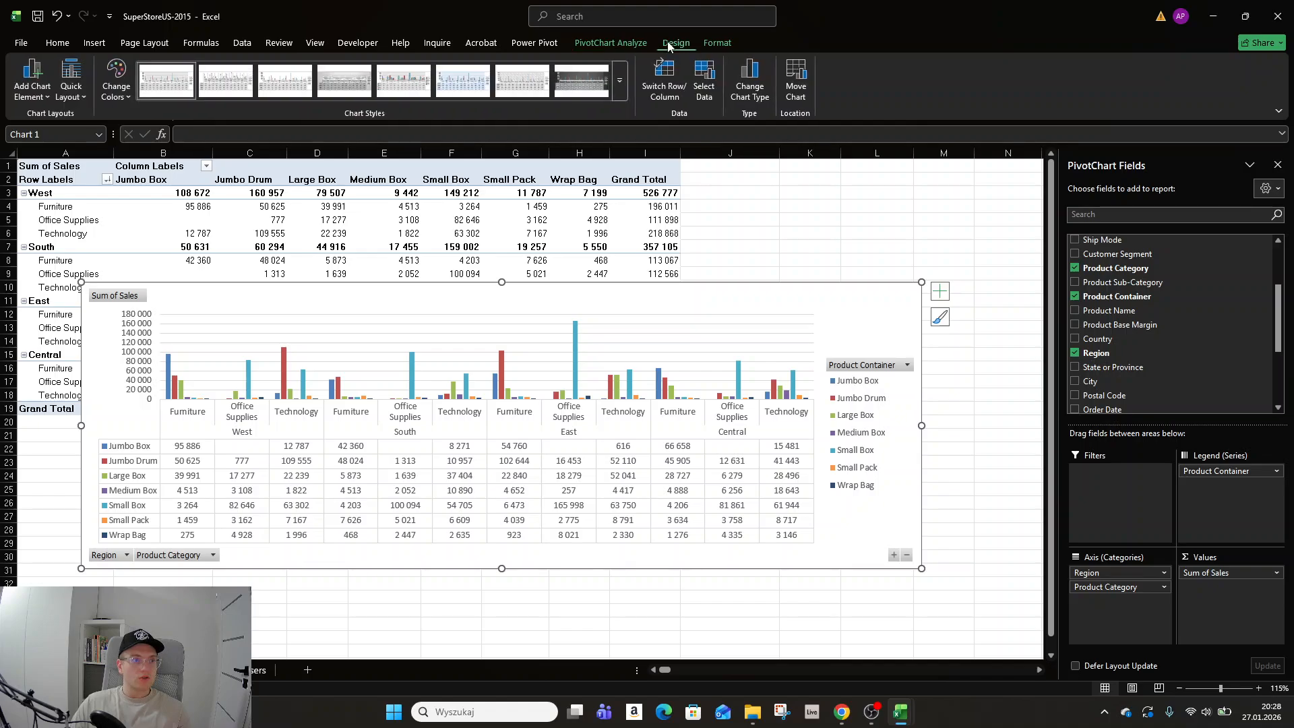
click(751, 81)
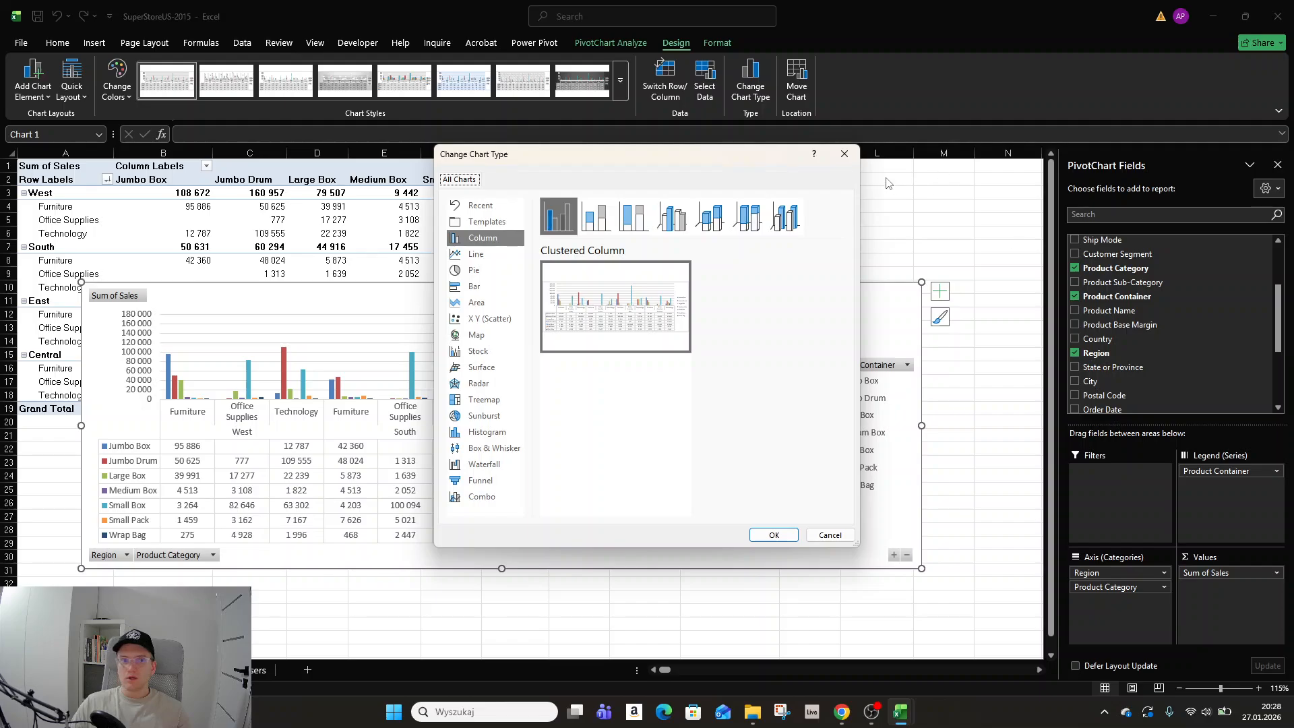
click(844, 154)
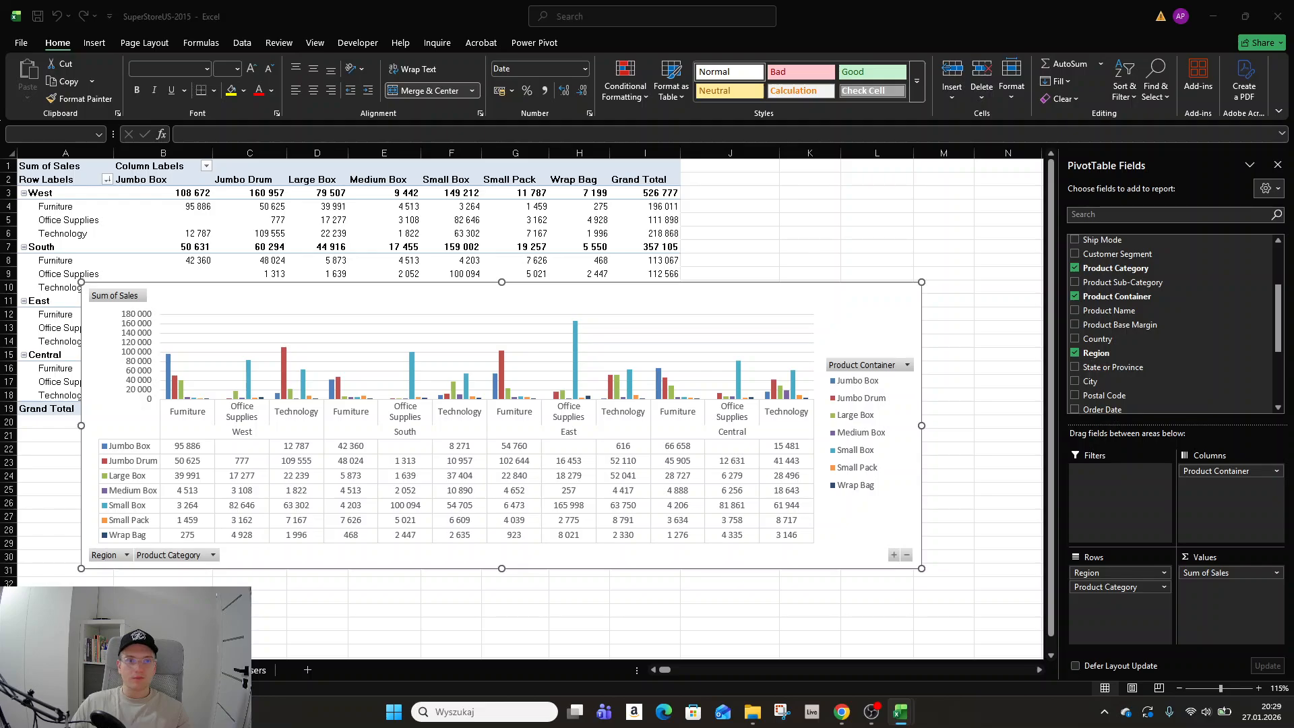
click(657, 294)
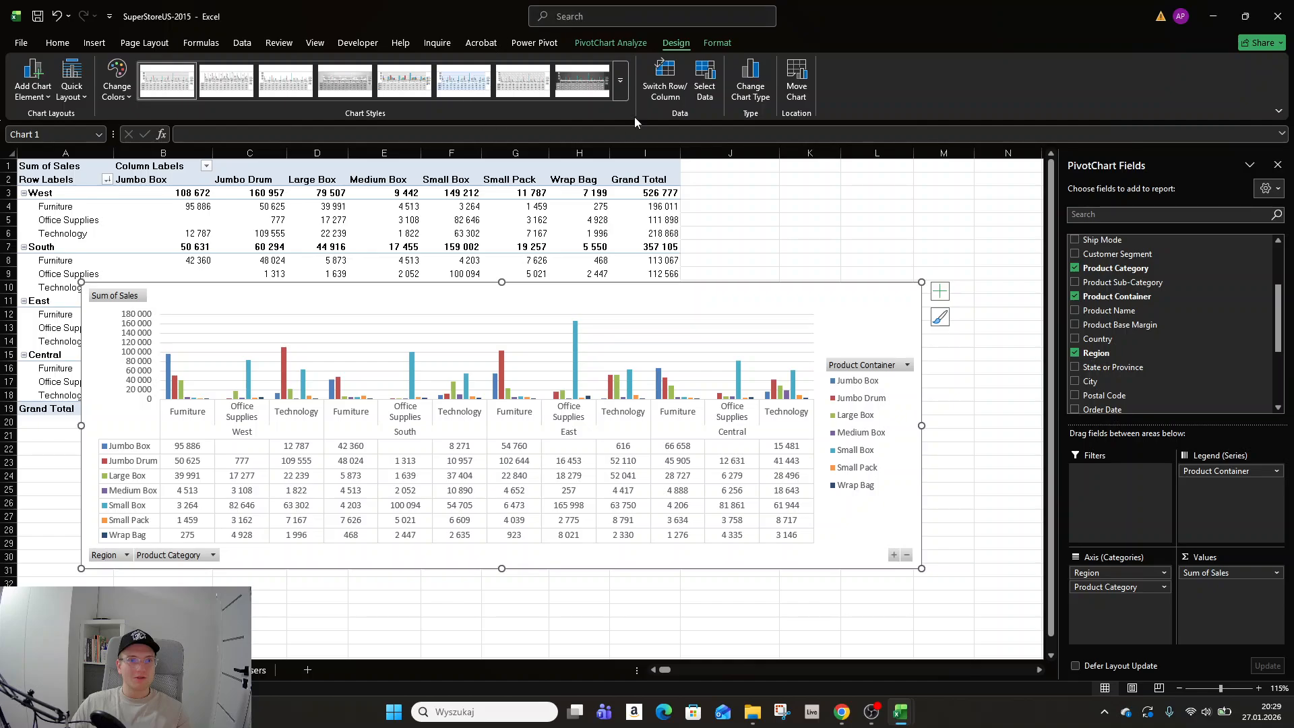
click(628, 43)
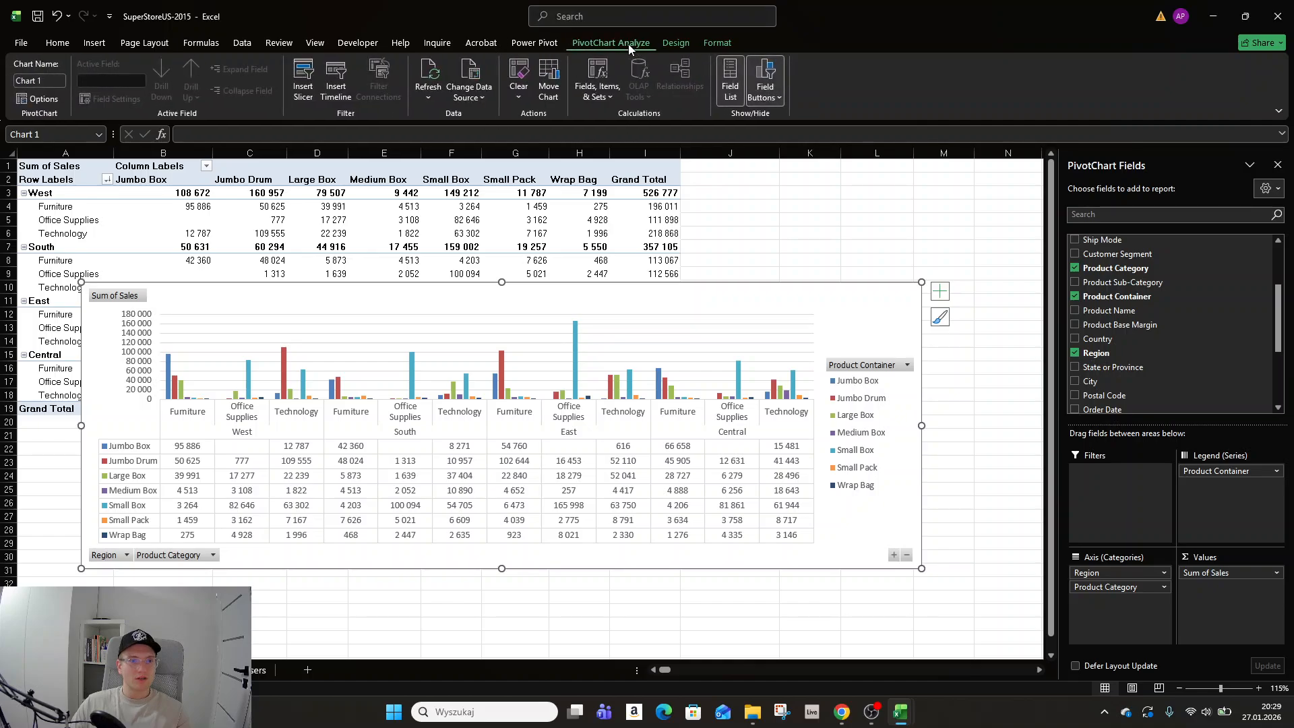
click(685, 45)
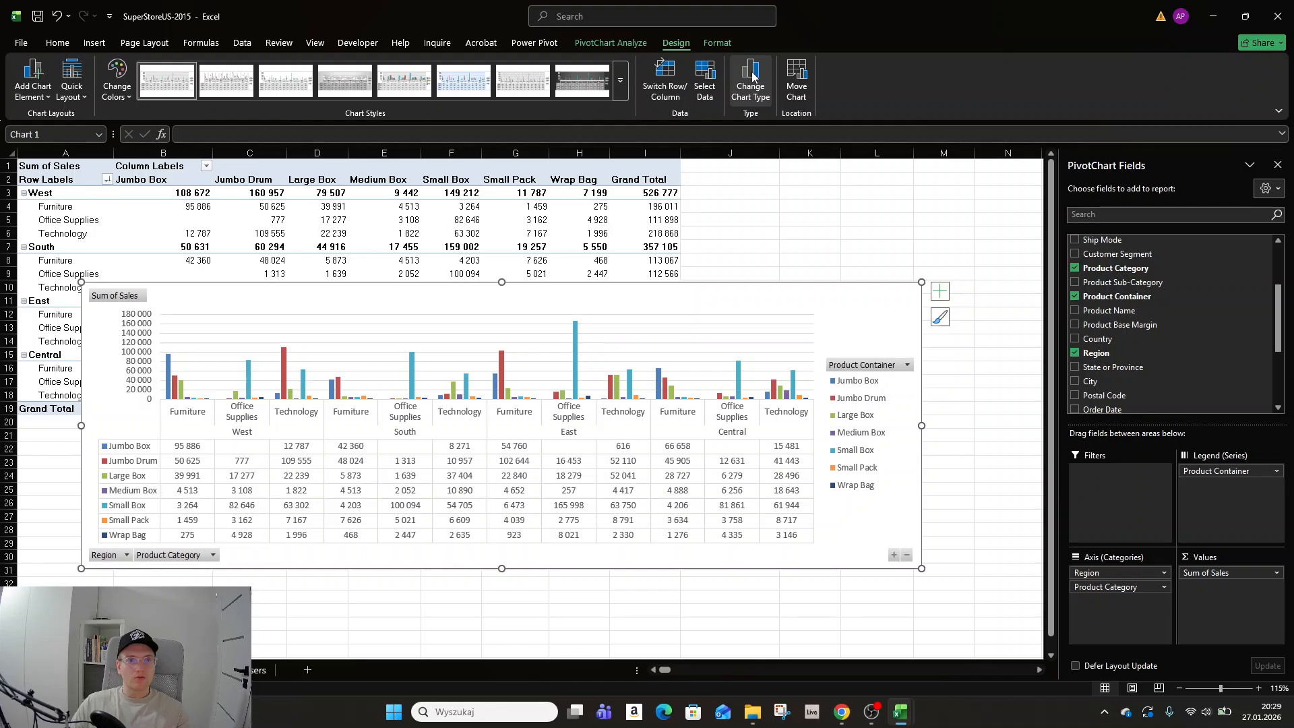
click(764, 101)
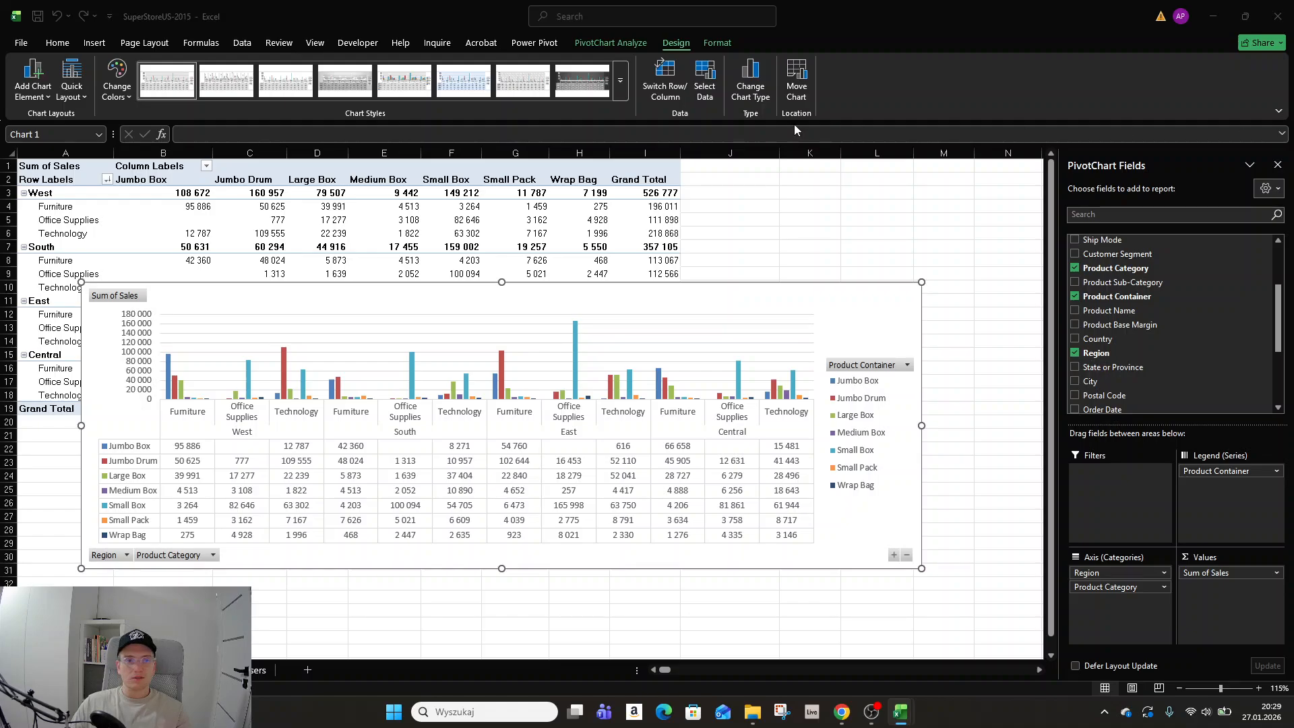
key(Escape)
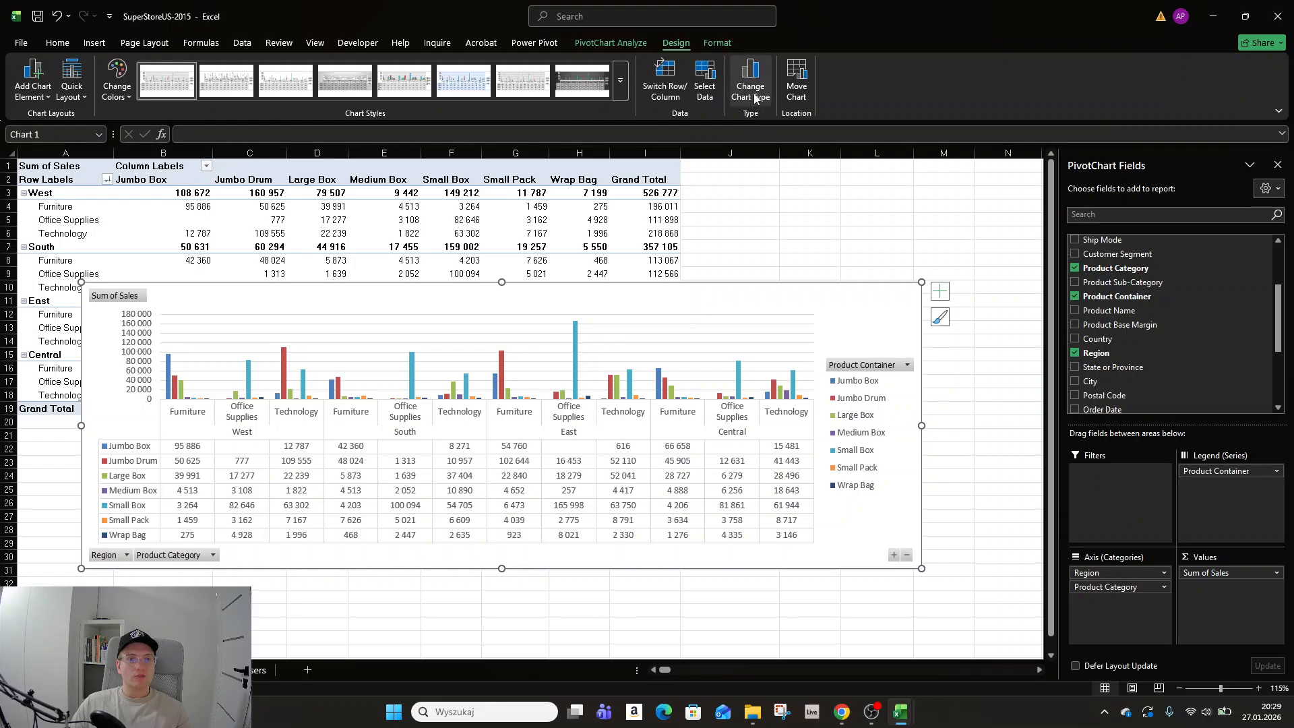
Change the PivotChart type to Stacked Column.
click(751, 87)
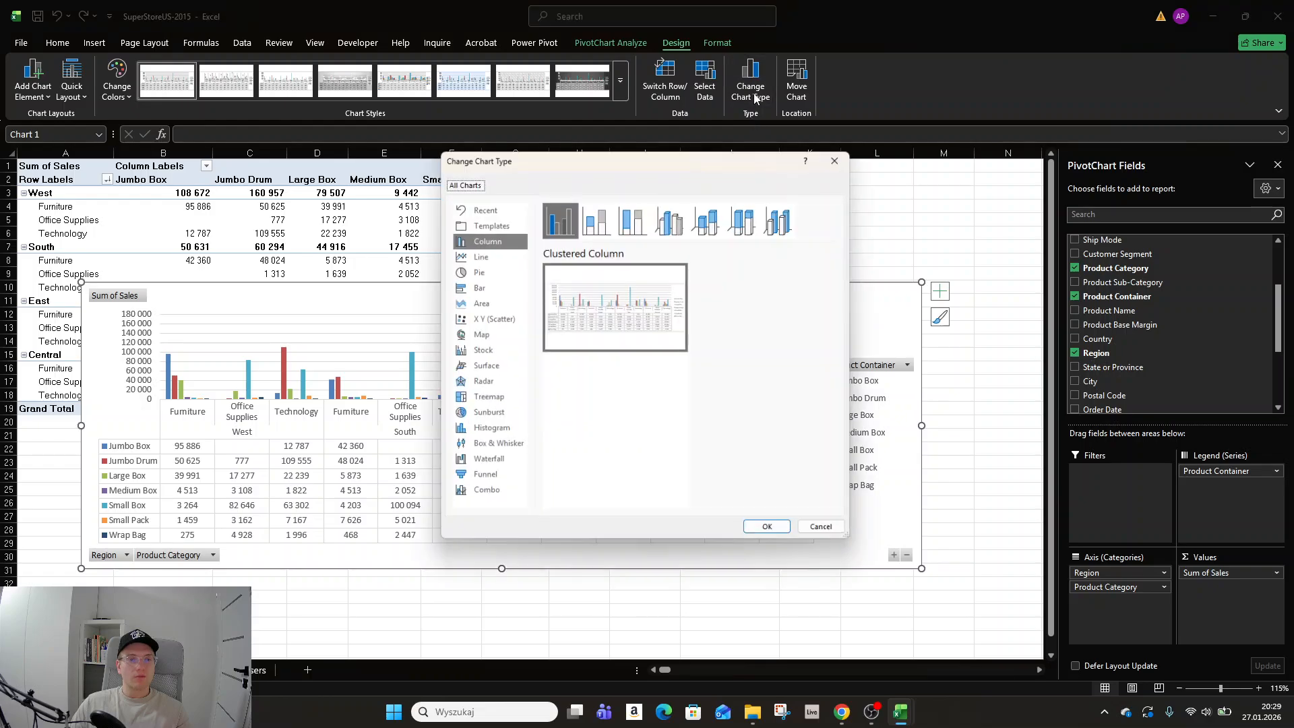
click(591, 227)
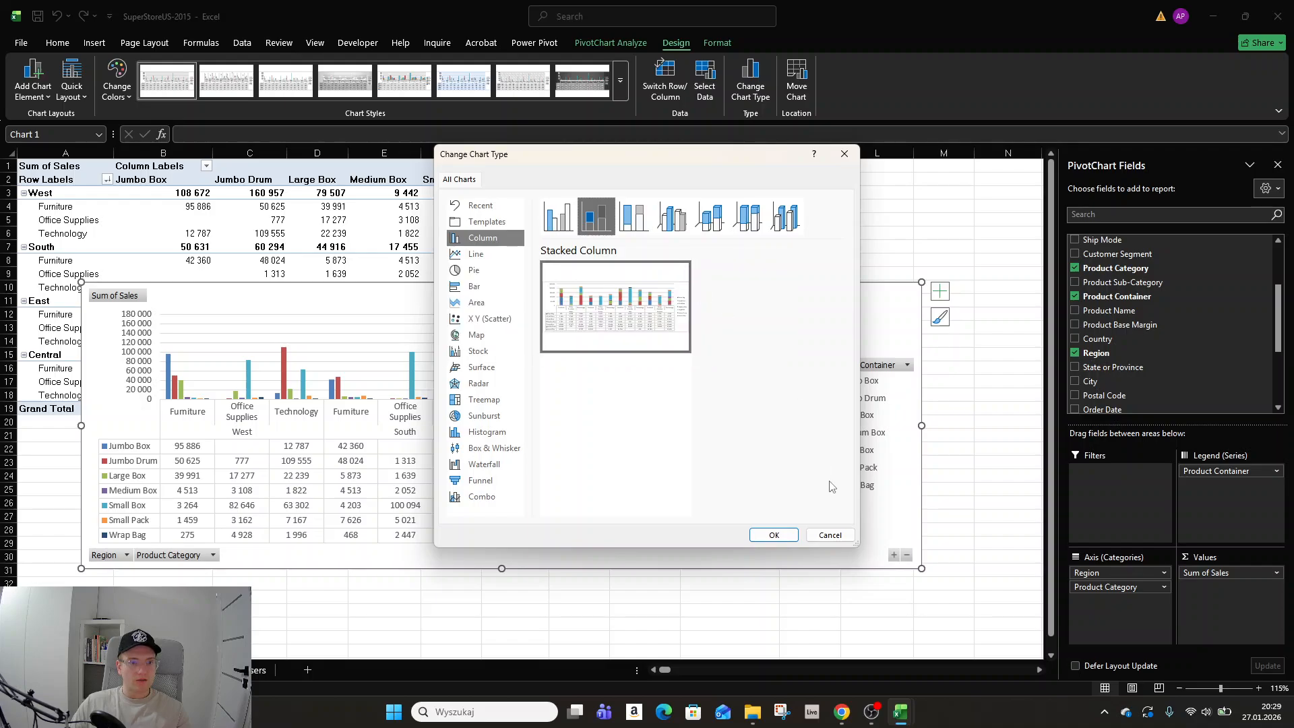
click(774, 534)
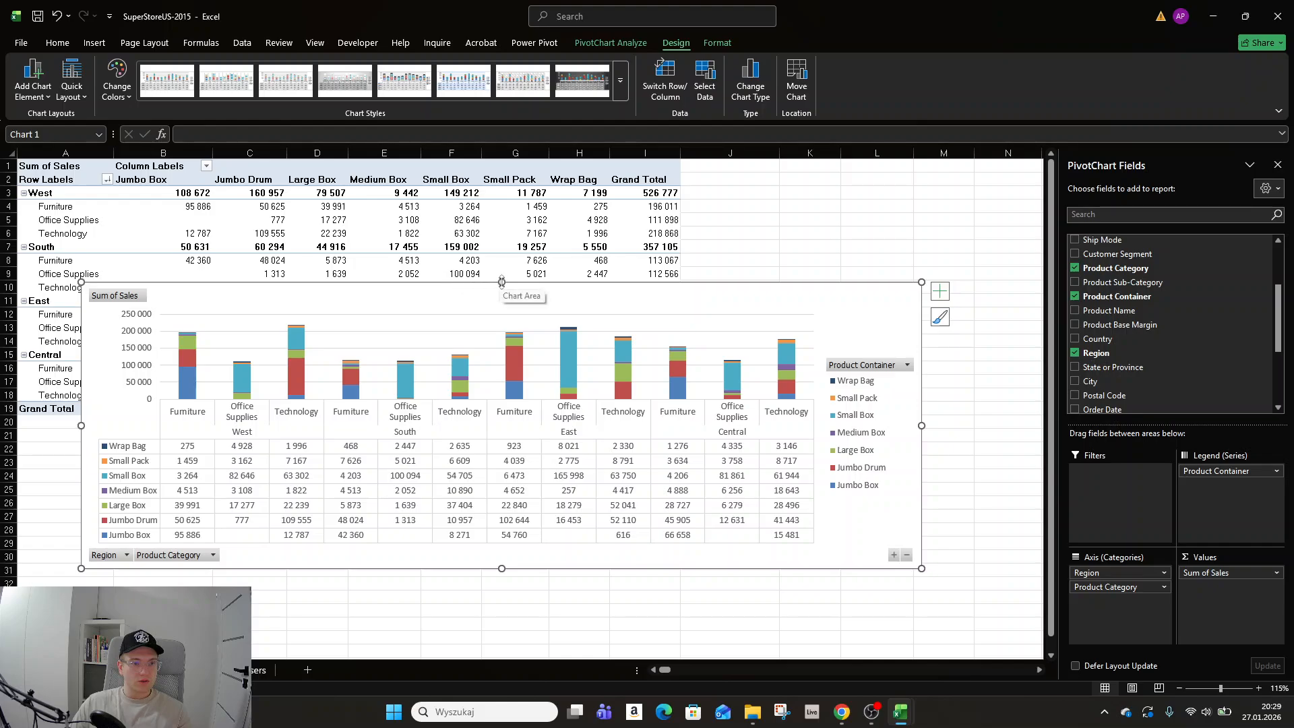
Resize the PivotChart so it starts near cell F18 and extends down to about row 33, and remove the Region field from it.
drag(502, 282, 501, 192)
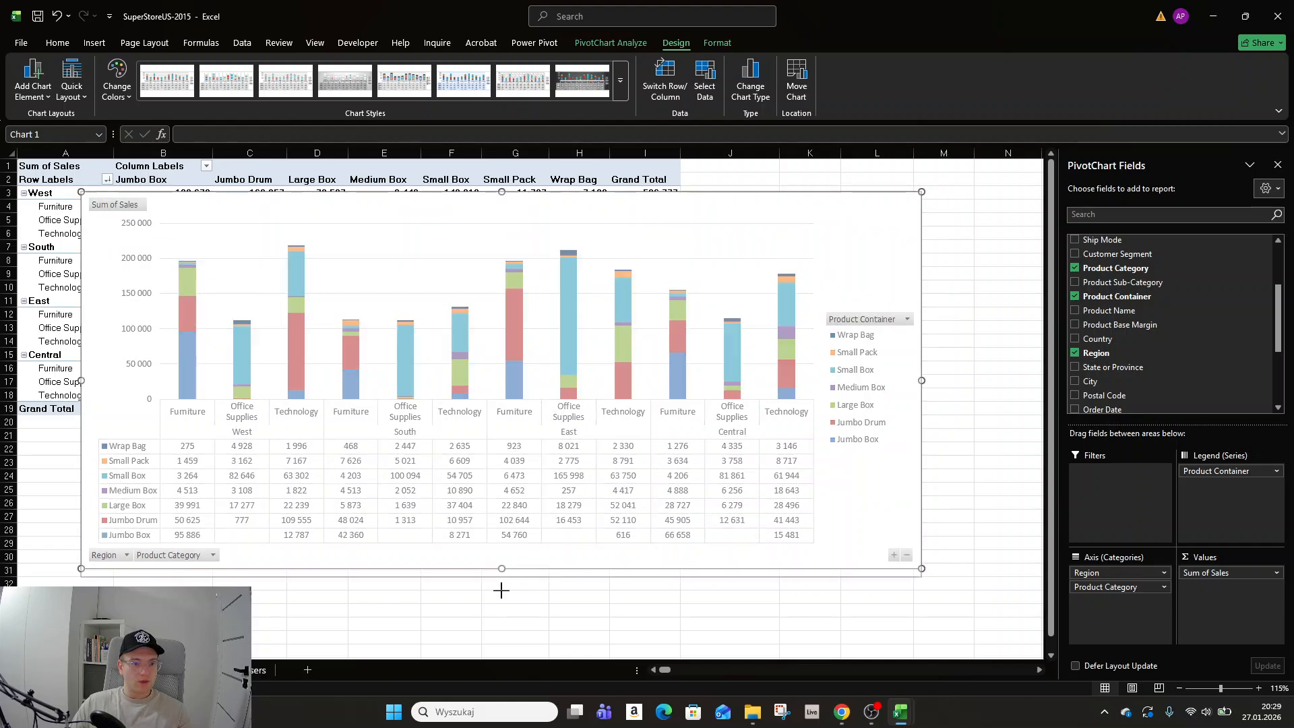
drag(501, 591, 504, 650)
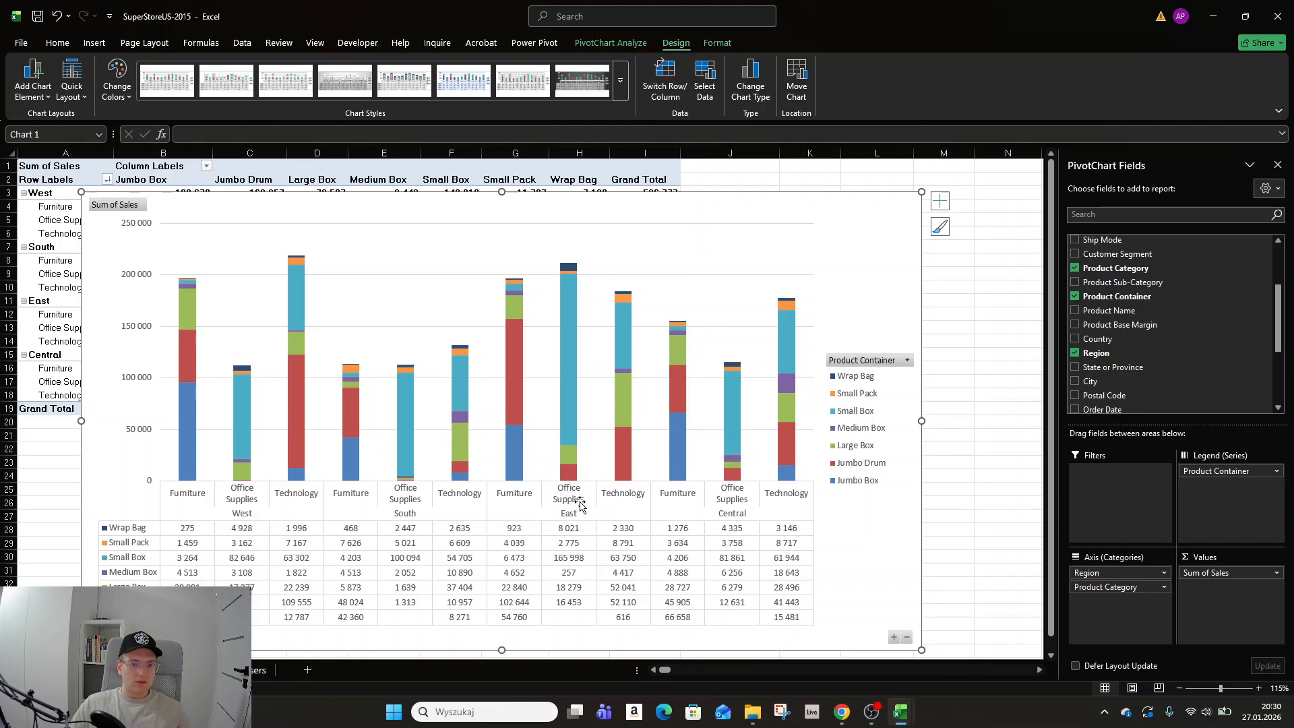
mouse_move(574, 421)
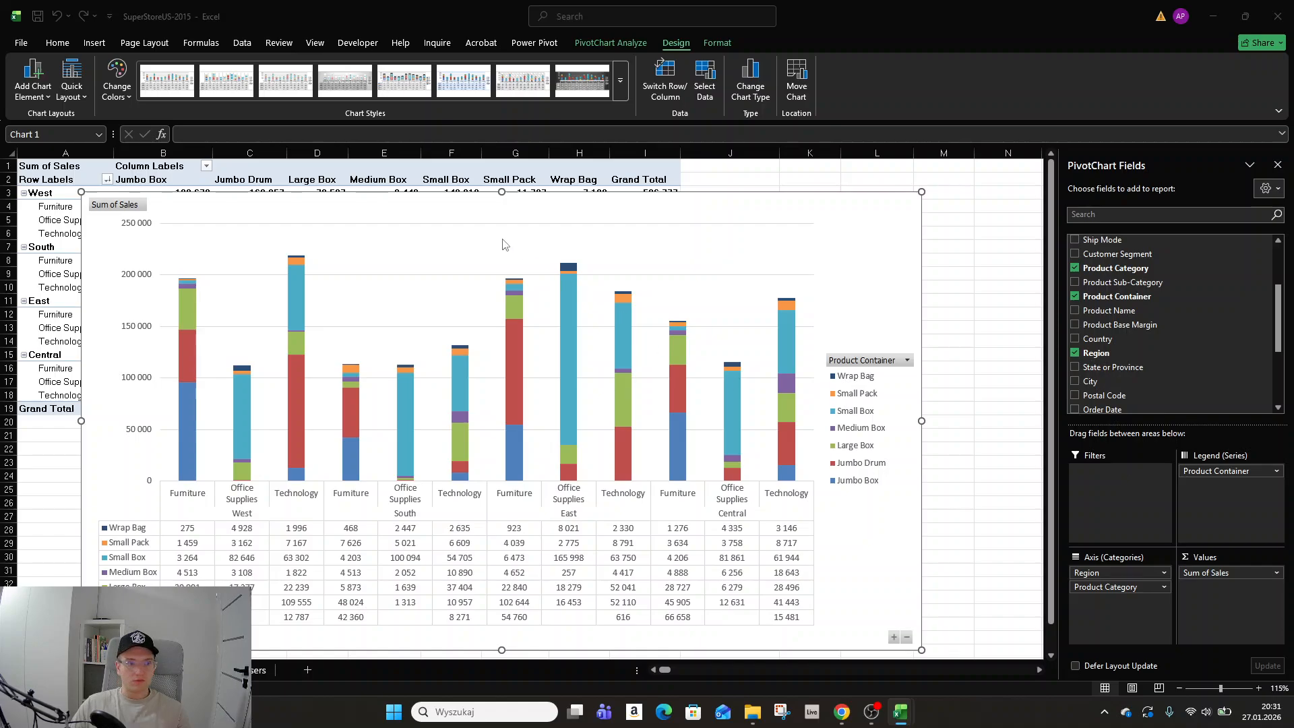
drag(569, 208, 573, 209)
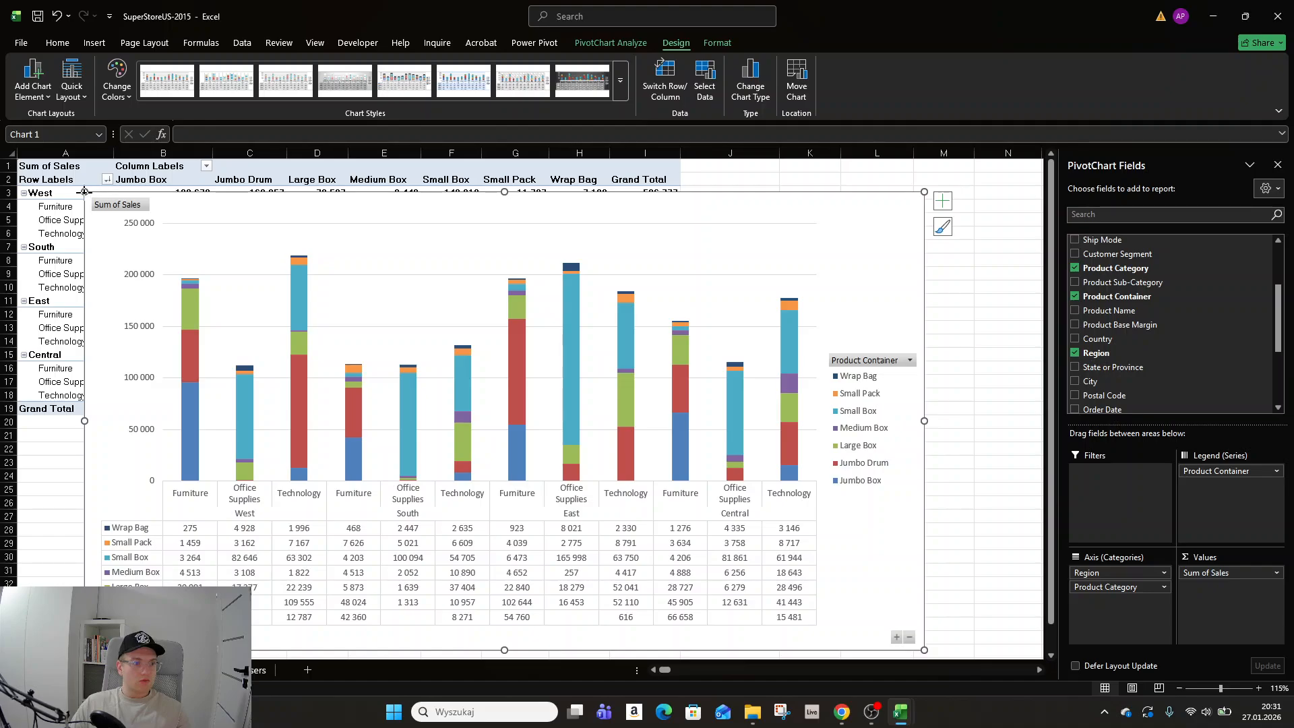
drag(91, 195, 451, 401)
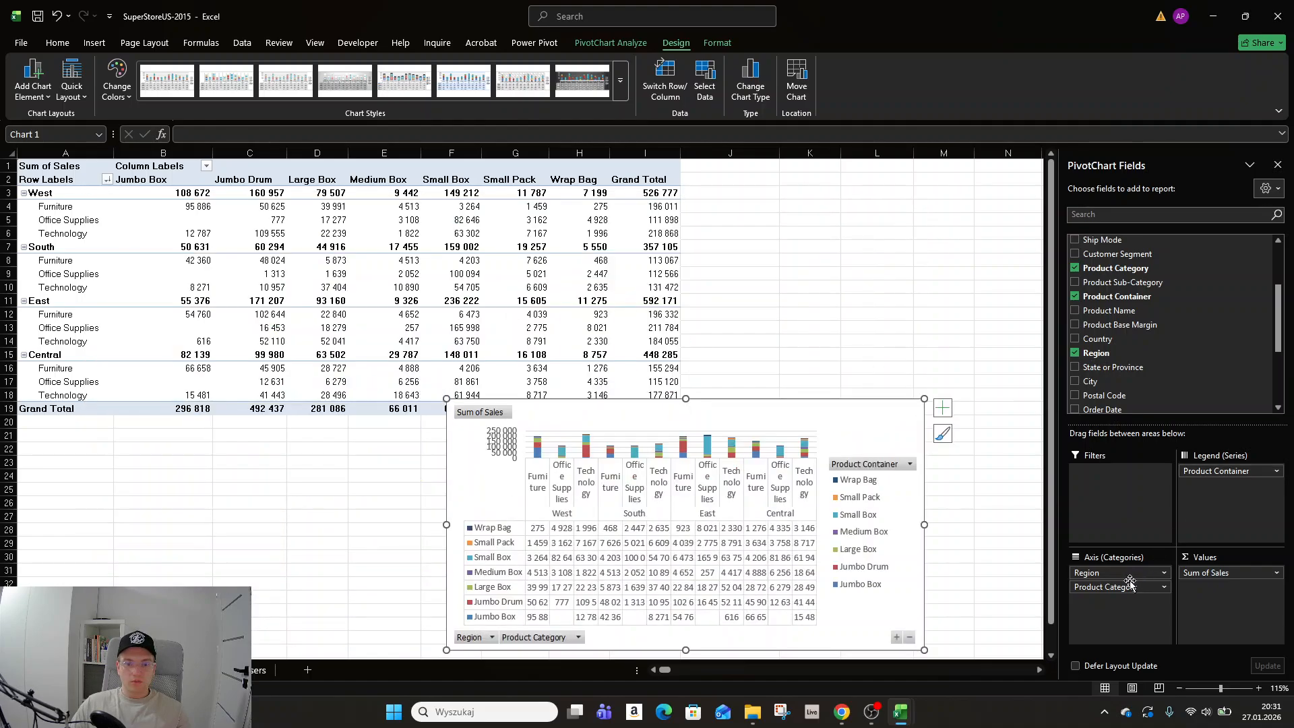
drag(1115, 573, 189, 498)
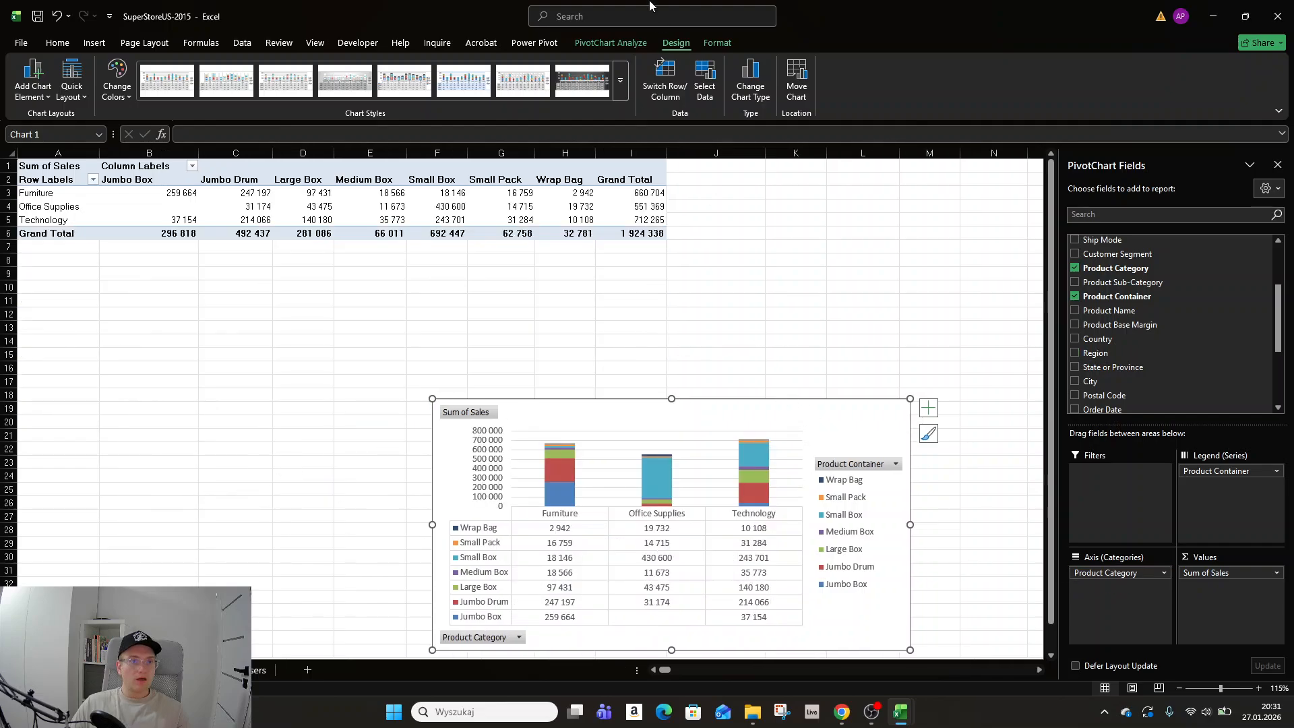
Change the PivotChart type back to Clustered Column.
click(628, 44)
click(675, 44)
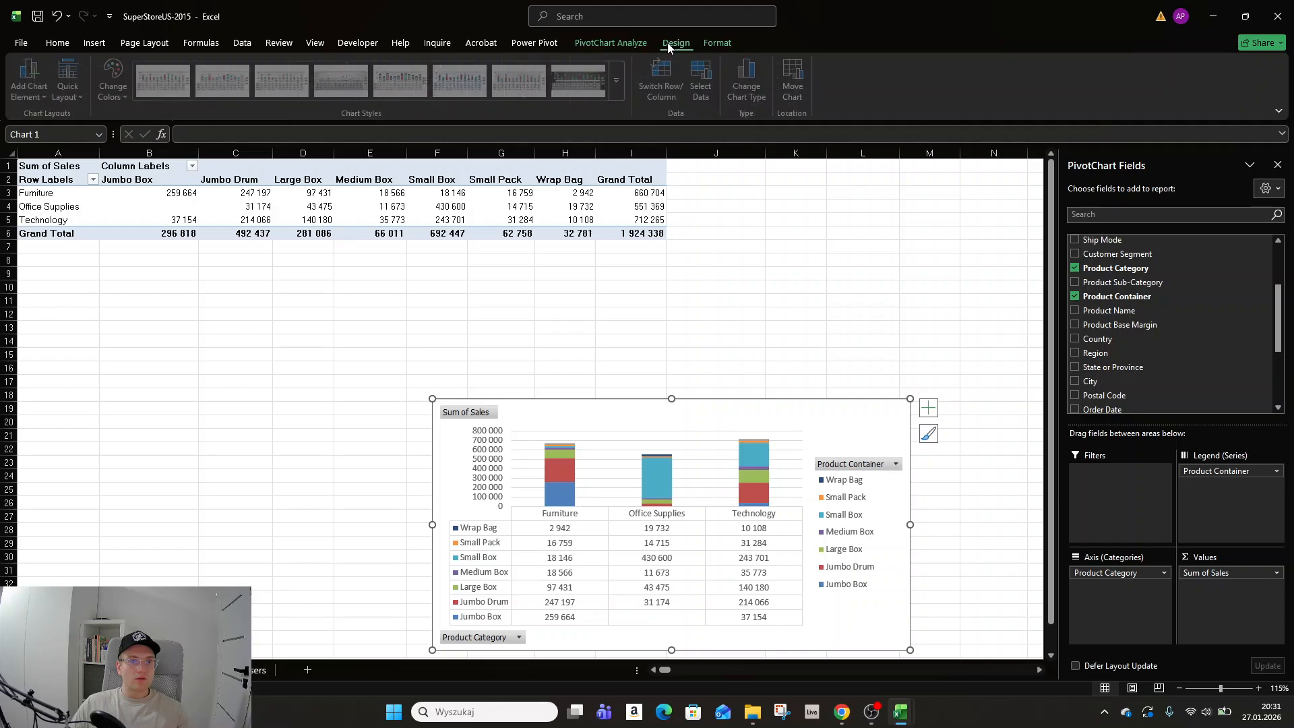
click(750, 81)
click(559, 217)
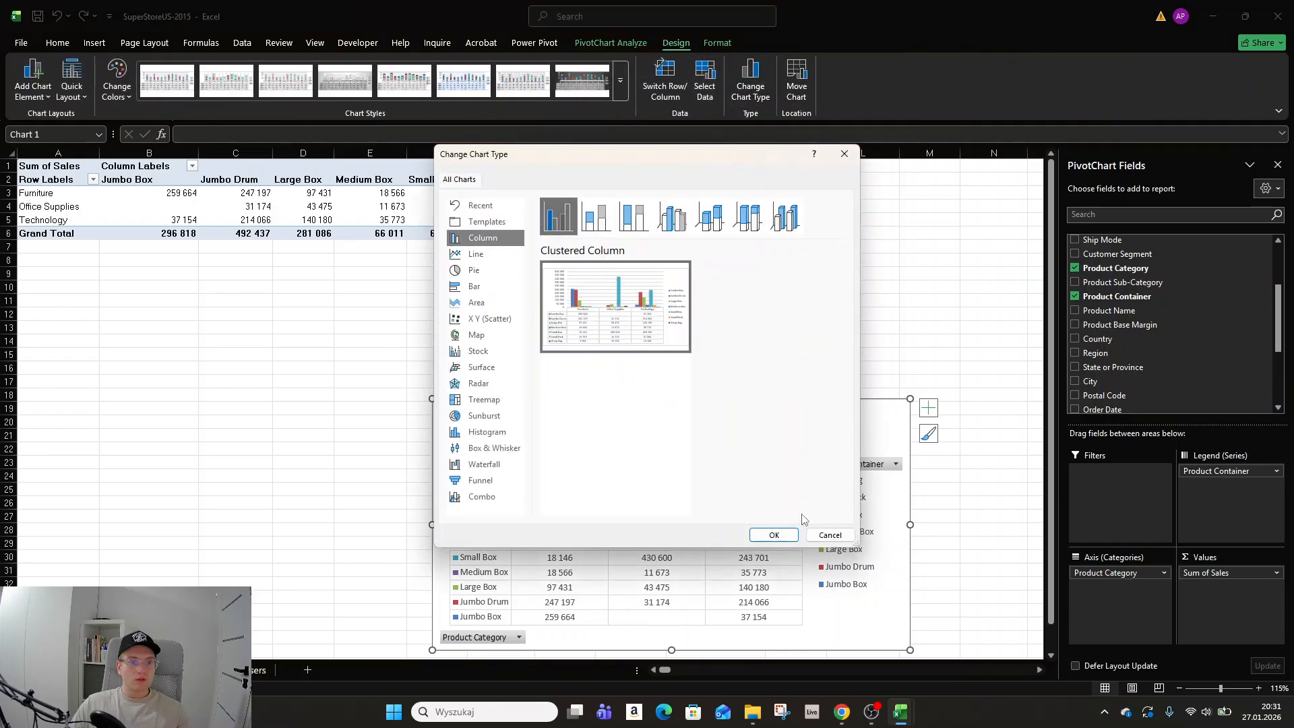
click(772, 533)
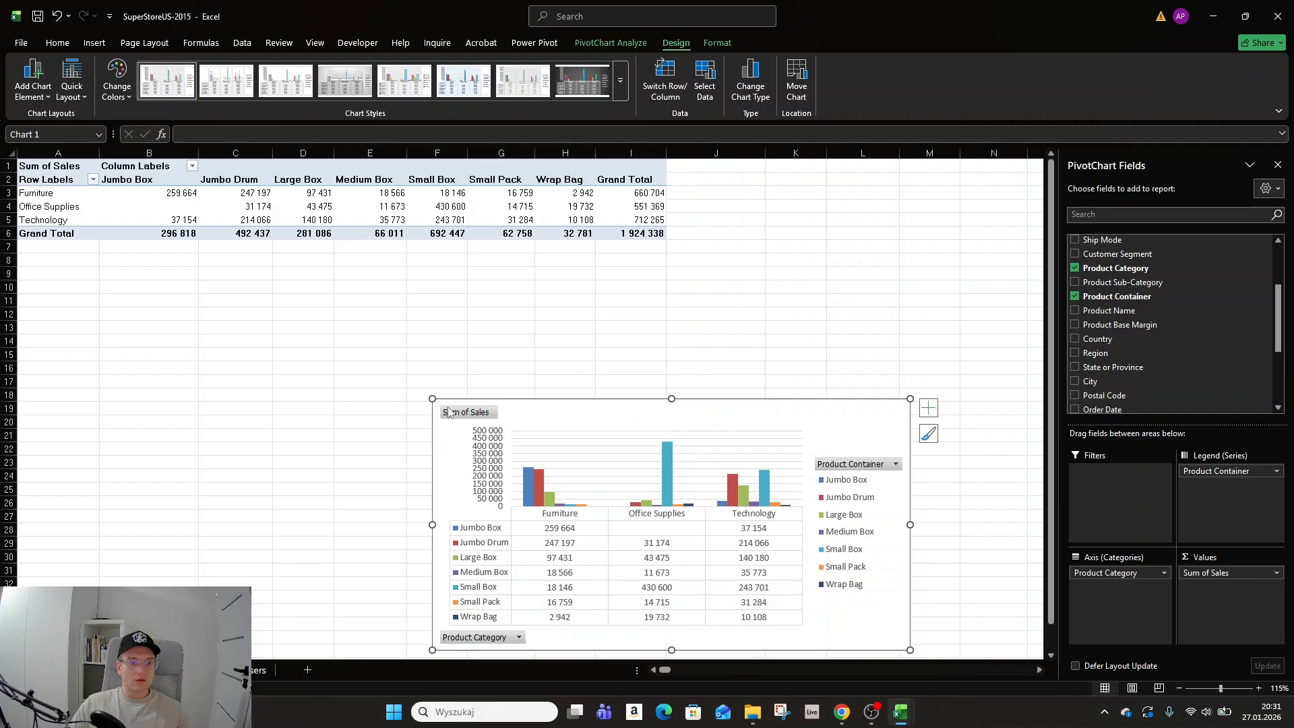
Enlarge the chart from its corner to start near cell B9 and hide its data table.
drag(432, 398, 71, 272)
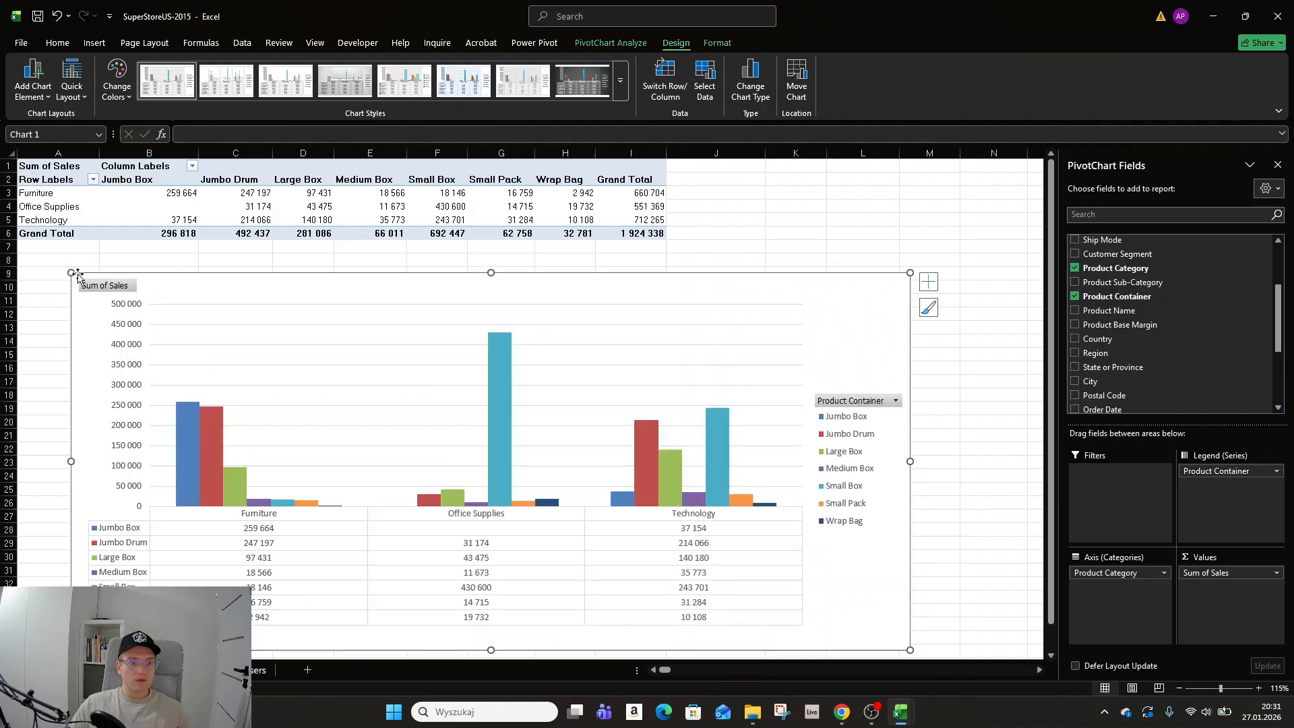
click(934, 289)
click(962, 353)
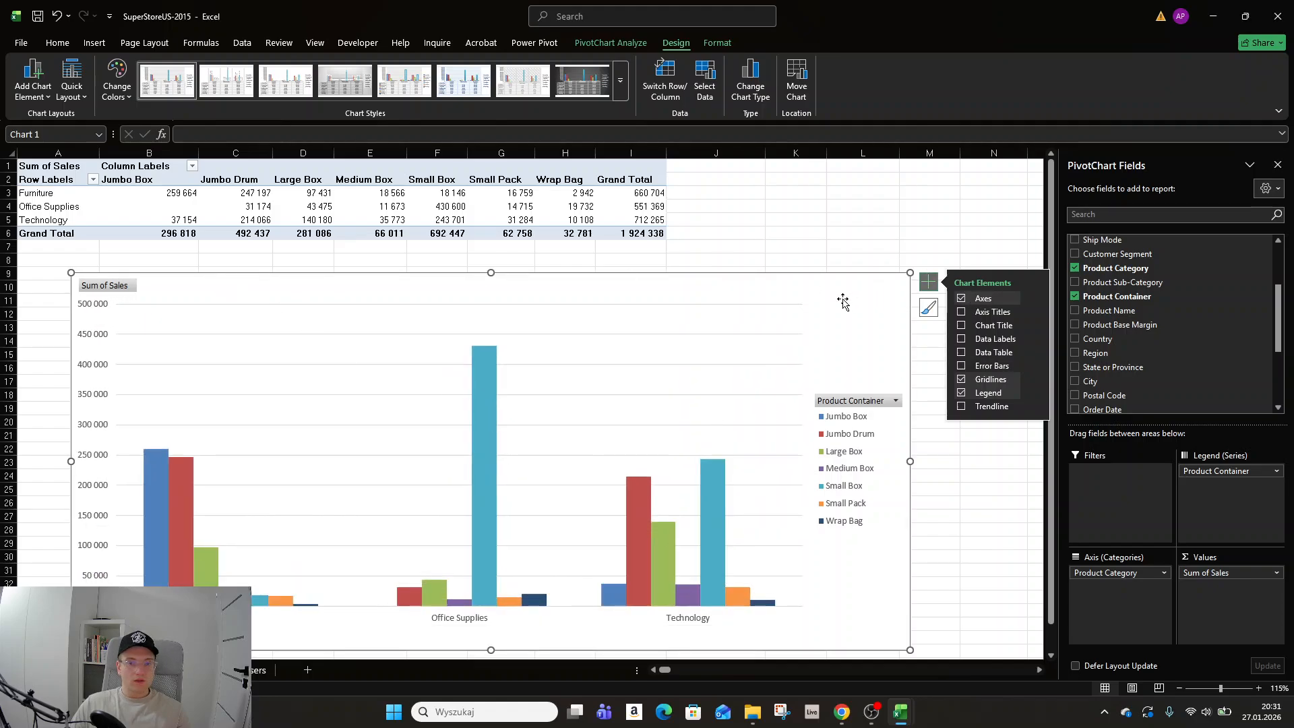
Apply a Top value filter on Product Category by Sum of Sales.
click(81, 179)
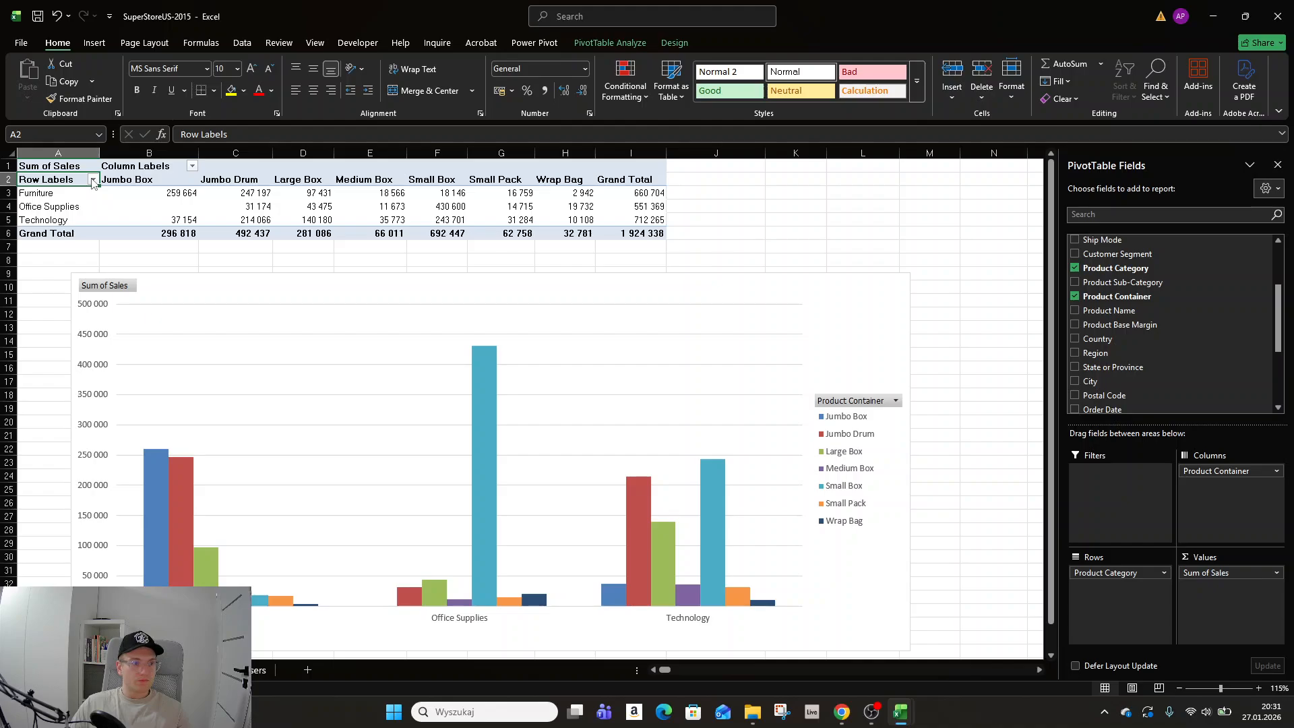
click(93, 179)
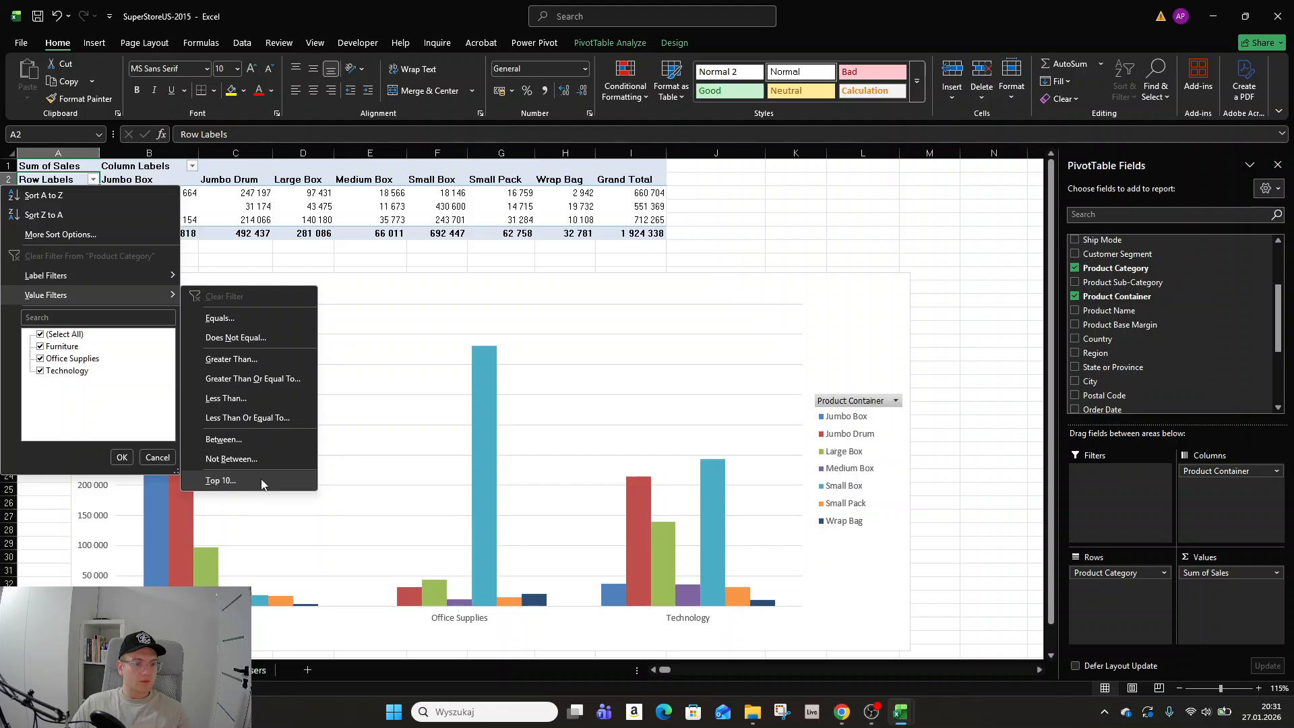
click(221, 480)
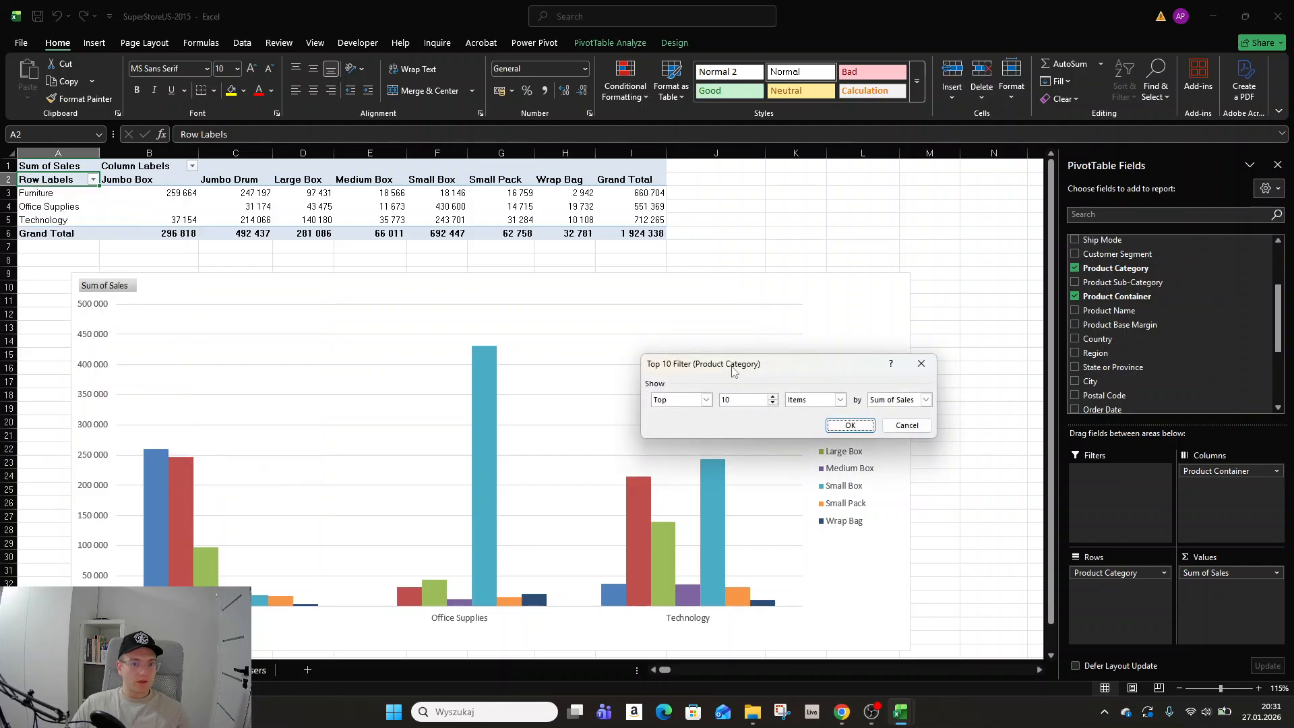
drag(733, 370, 553, 268)
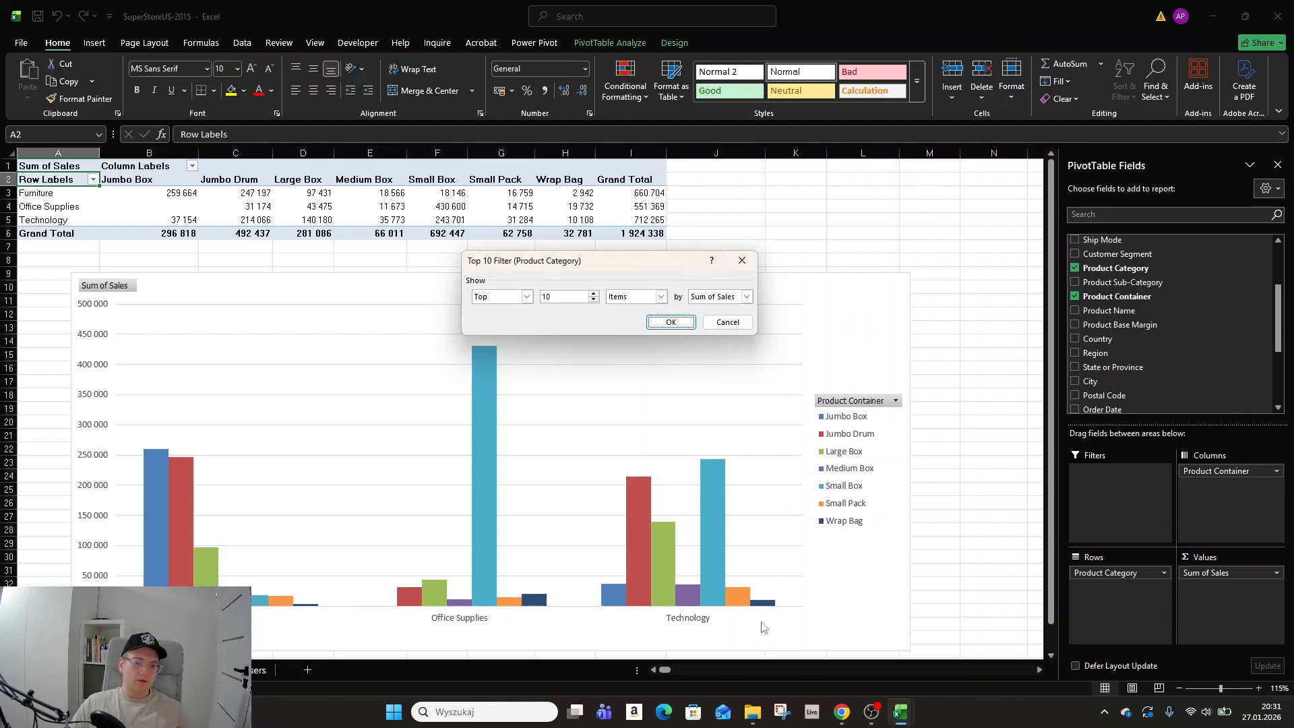
click(593, 301)
click(670, 322)
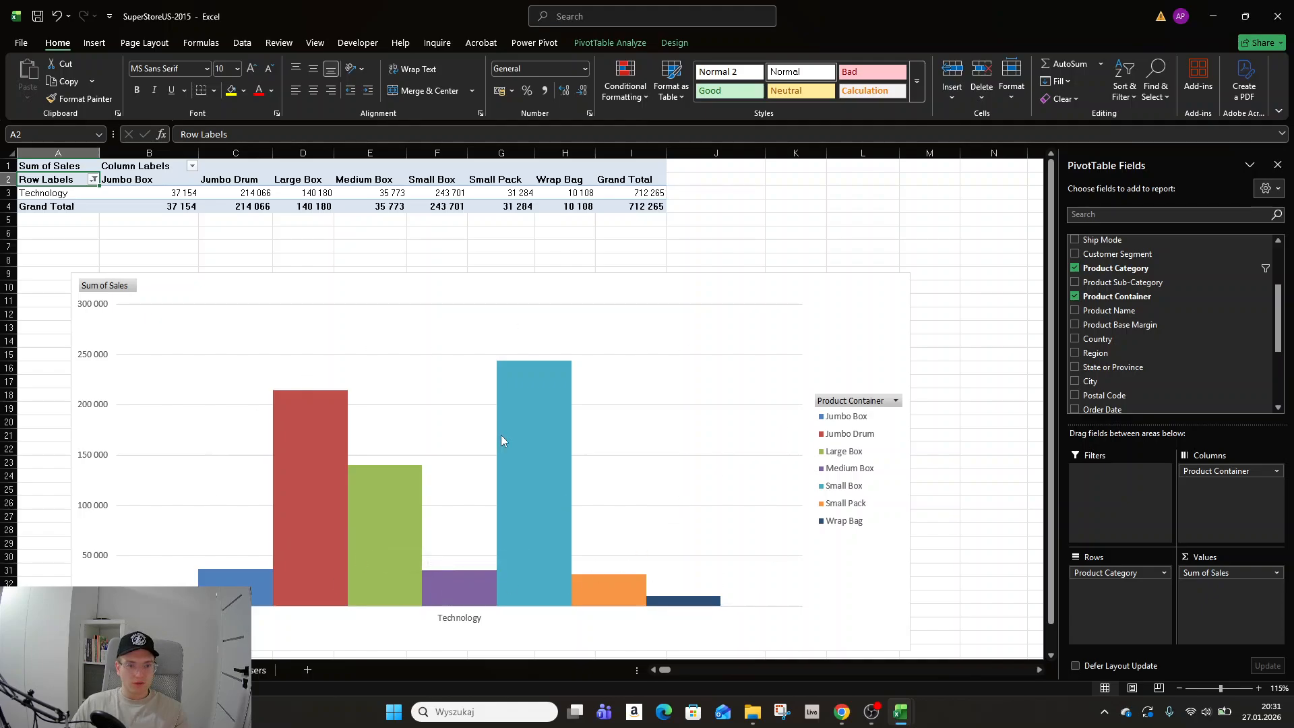
Clear the Product Category filter and filter Product Container to the Bottom 4 items by Sum of Sales.
click(93, 179)
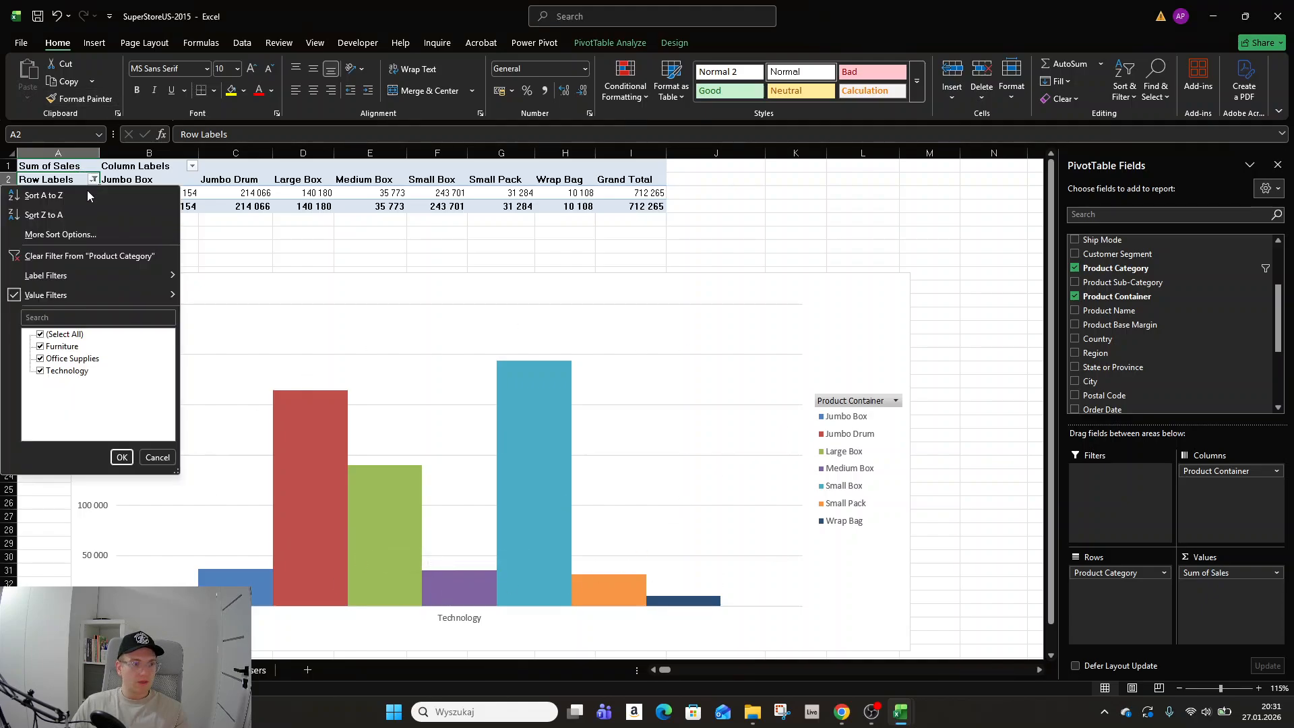
click(95, 256)
click(192, 166)
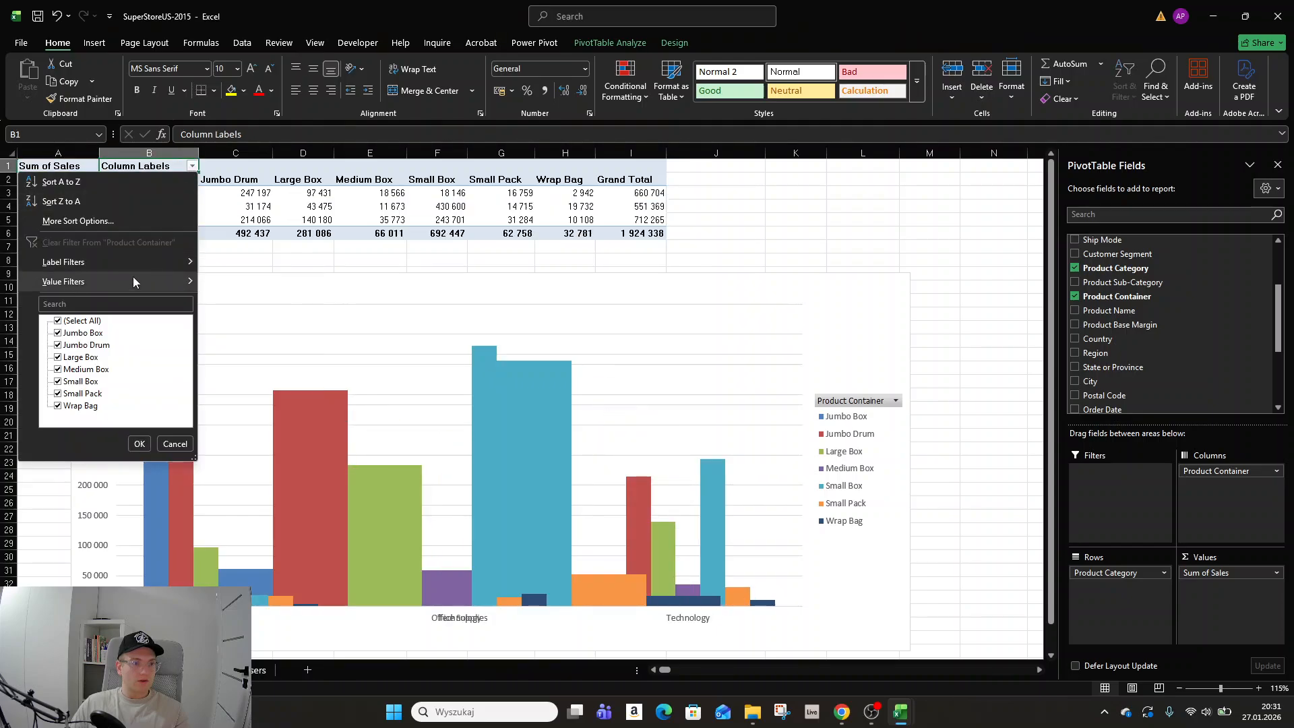
mouse_move(135, 282)
click(287, 466)
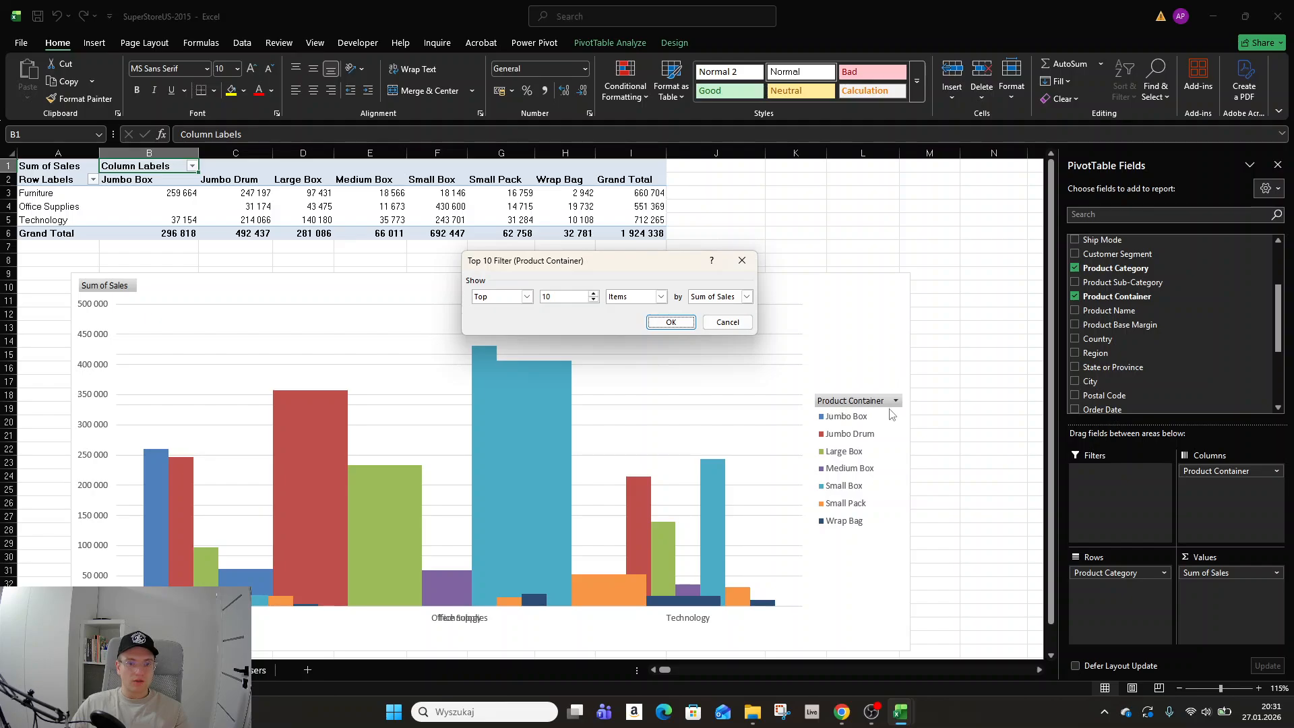
click(594, 300)
click(594, 300)
click(594, 301)
click(594, 301)
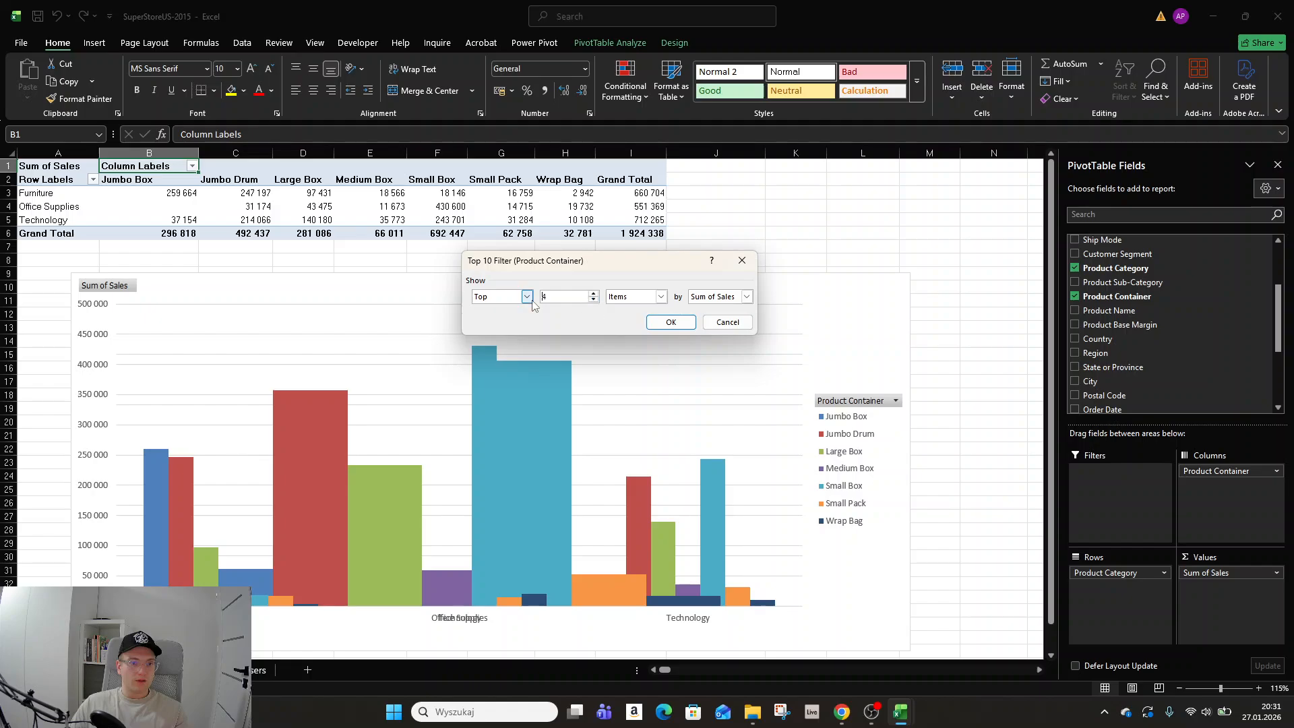
click(528, 297)
click(532, 315)
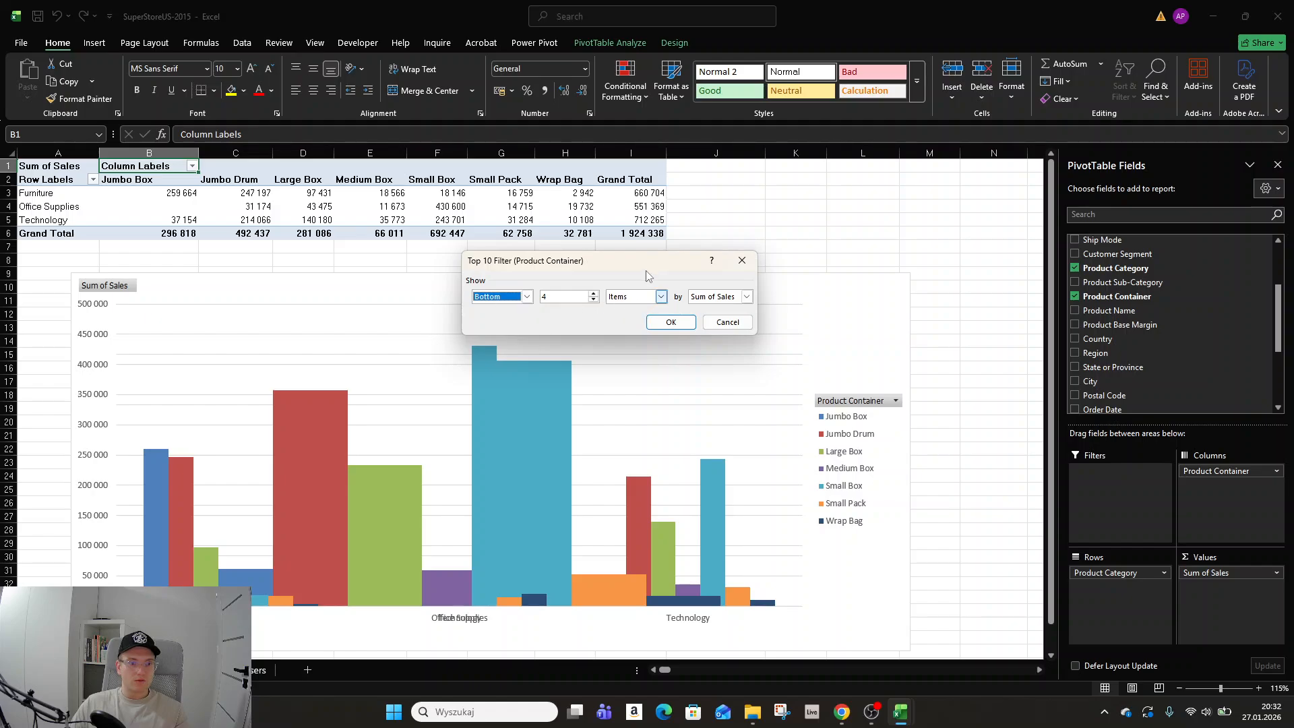
click(664, 323)
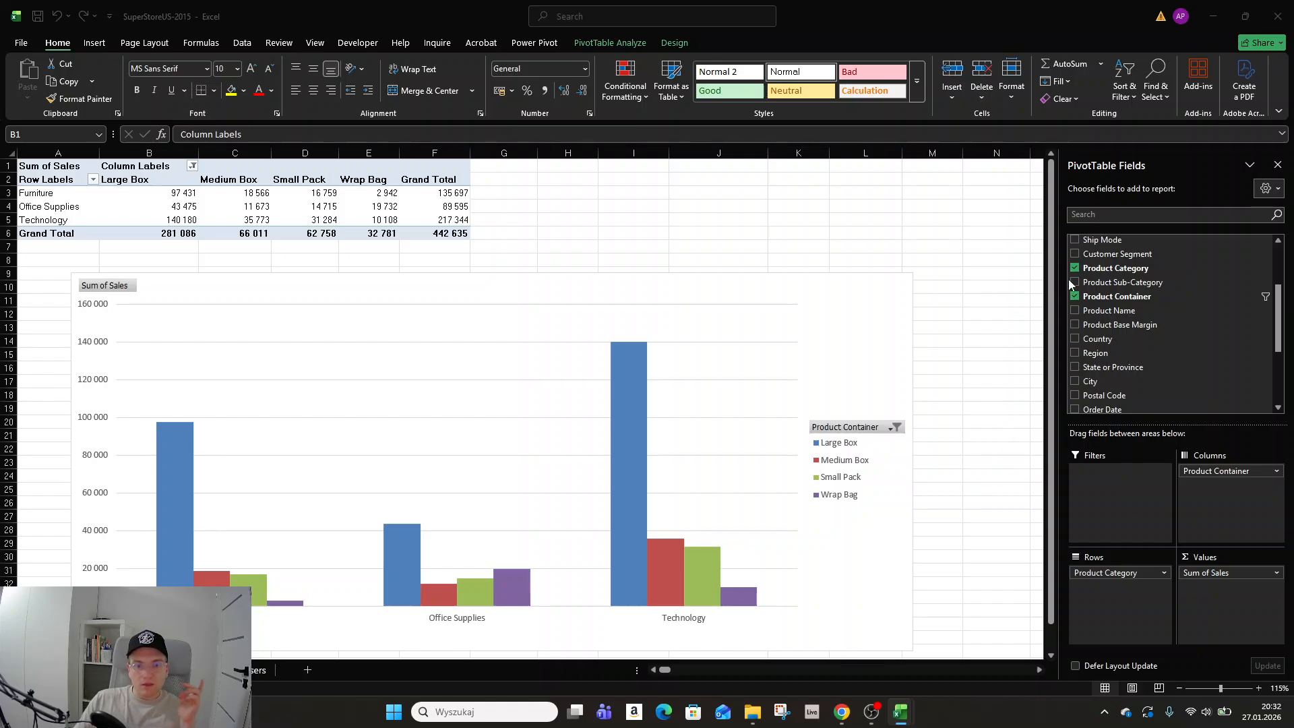
Undo the recent filters, data table, resize and chart type changes.
click(548, 233)
click(57, 17)
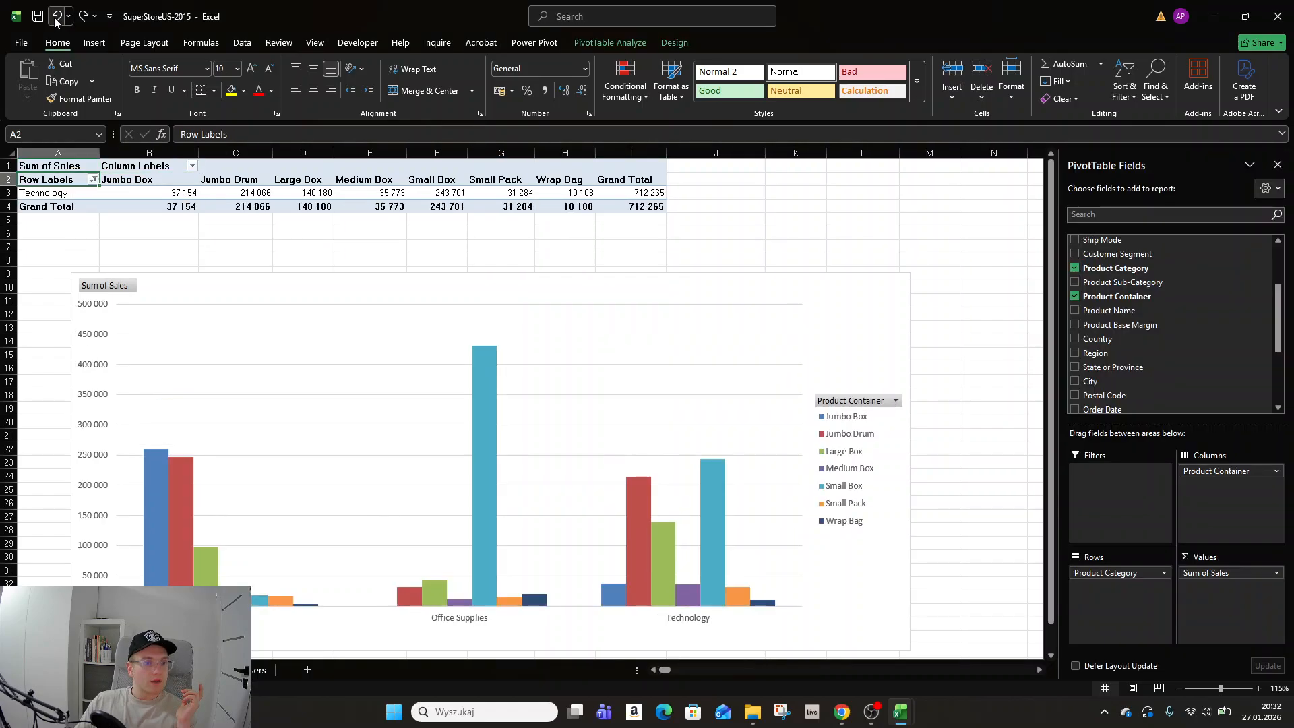
click(56, 18)
click(57, 18)
click(57, 18)
click(56, 17)
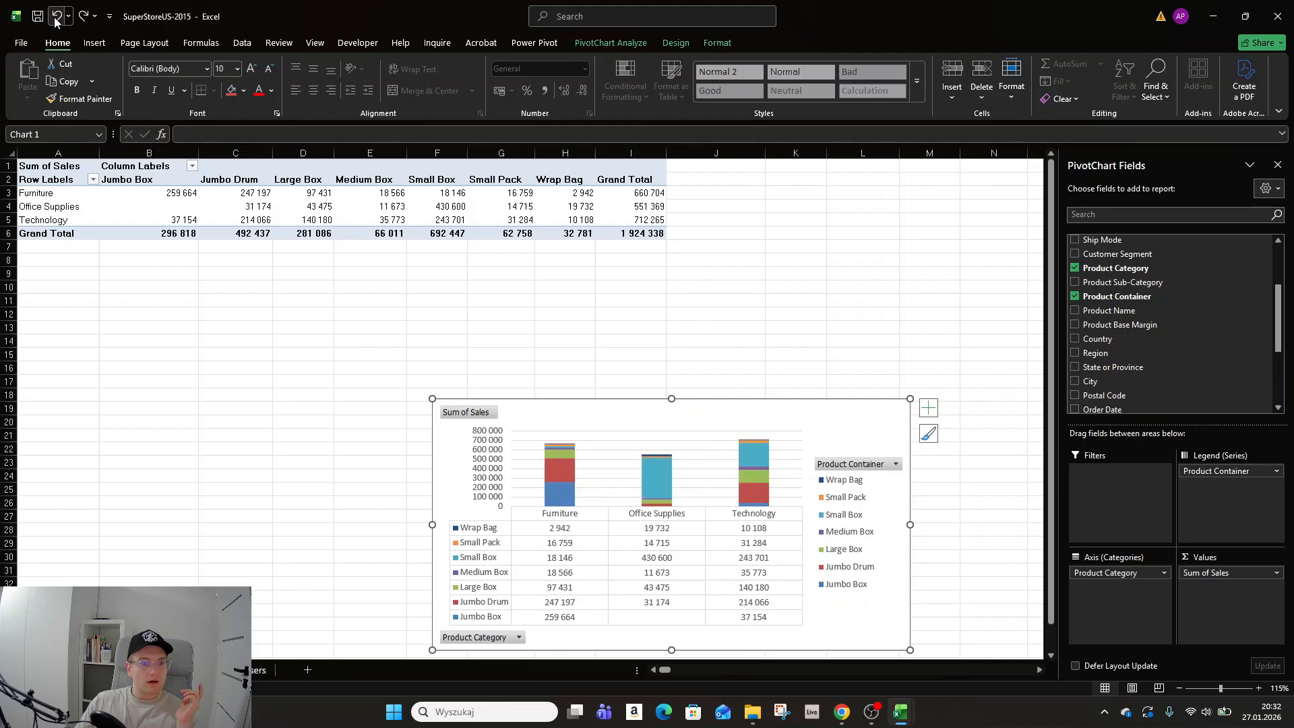
Keep undoing the chart changes back to the Sum of Sales by Region and Product Category column chart, redoing one step.
click(57, 17)
click(56, 18)
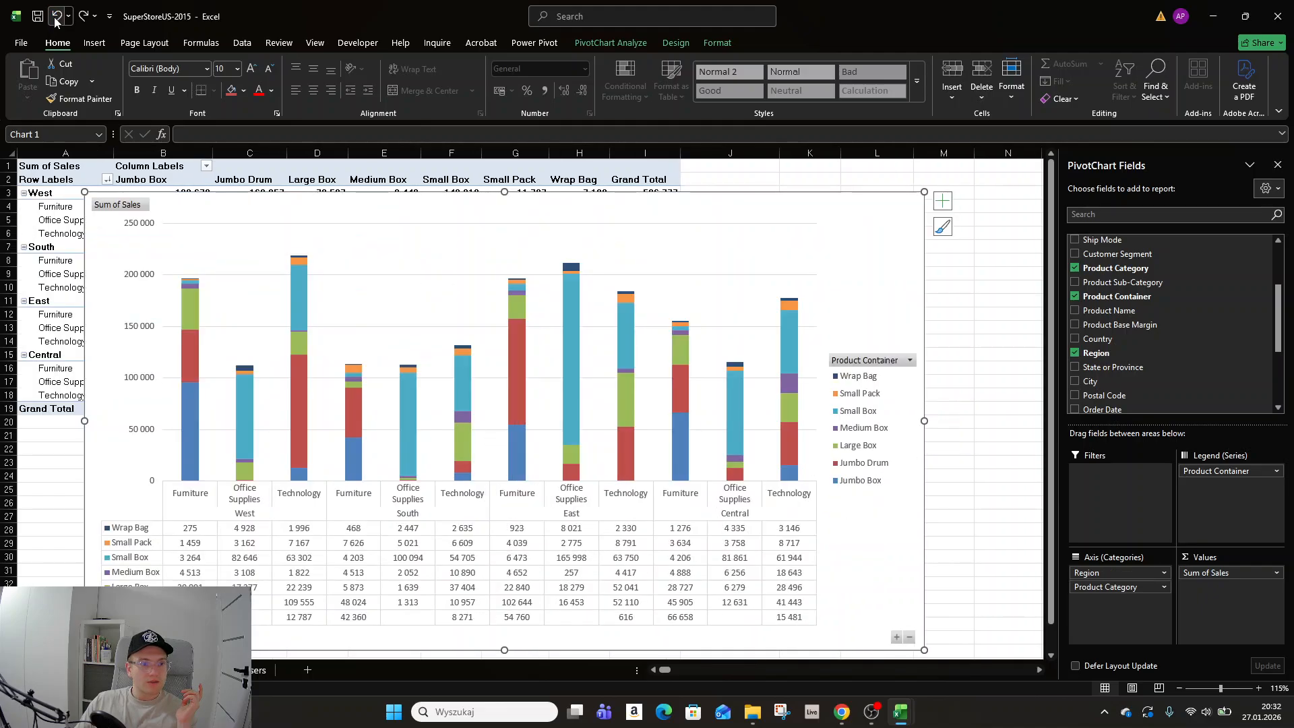
click(56, 18)
click(57, 18)
click(57, 18)
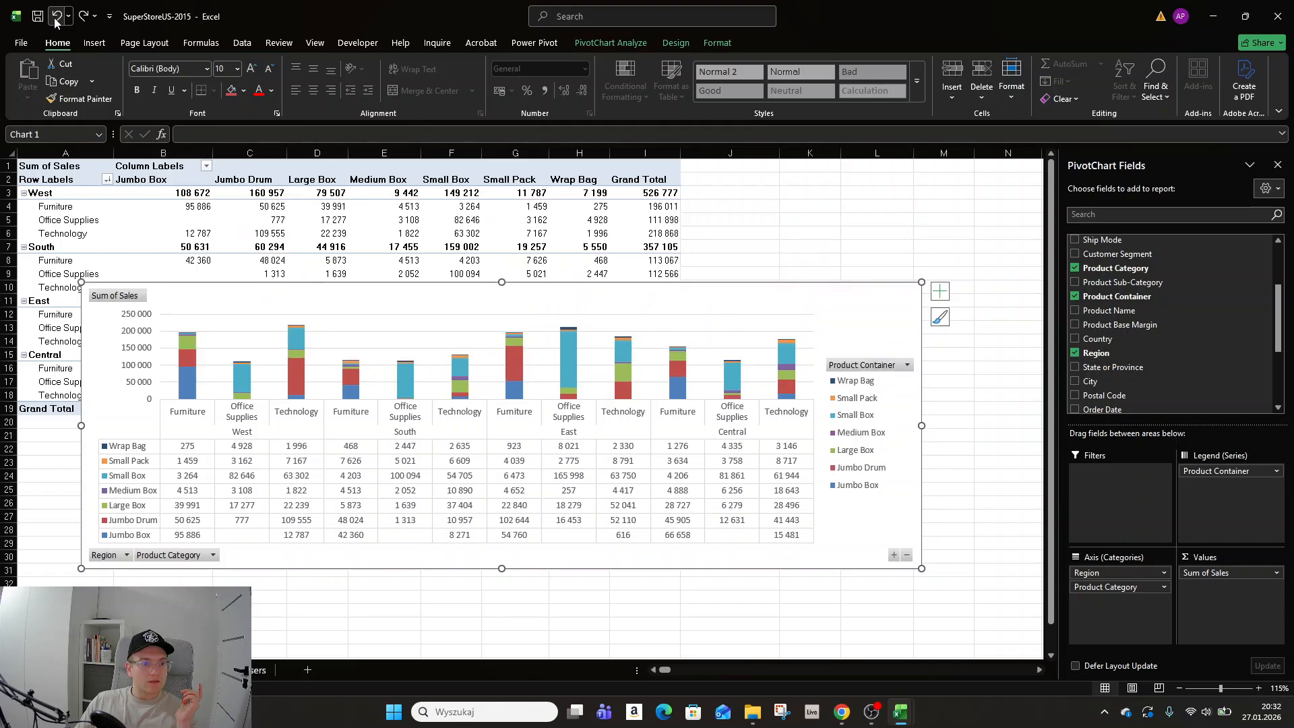
click(57, 18)
click(56, 18)
click(57, 17)
click(57, 17)
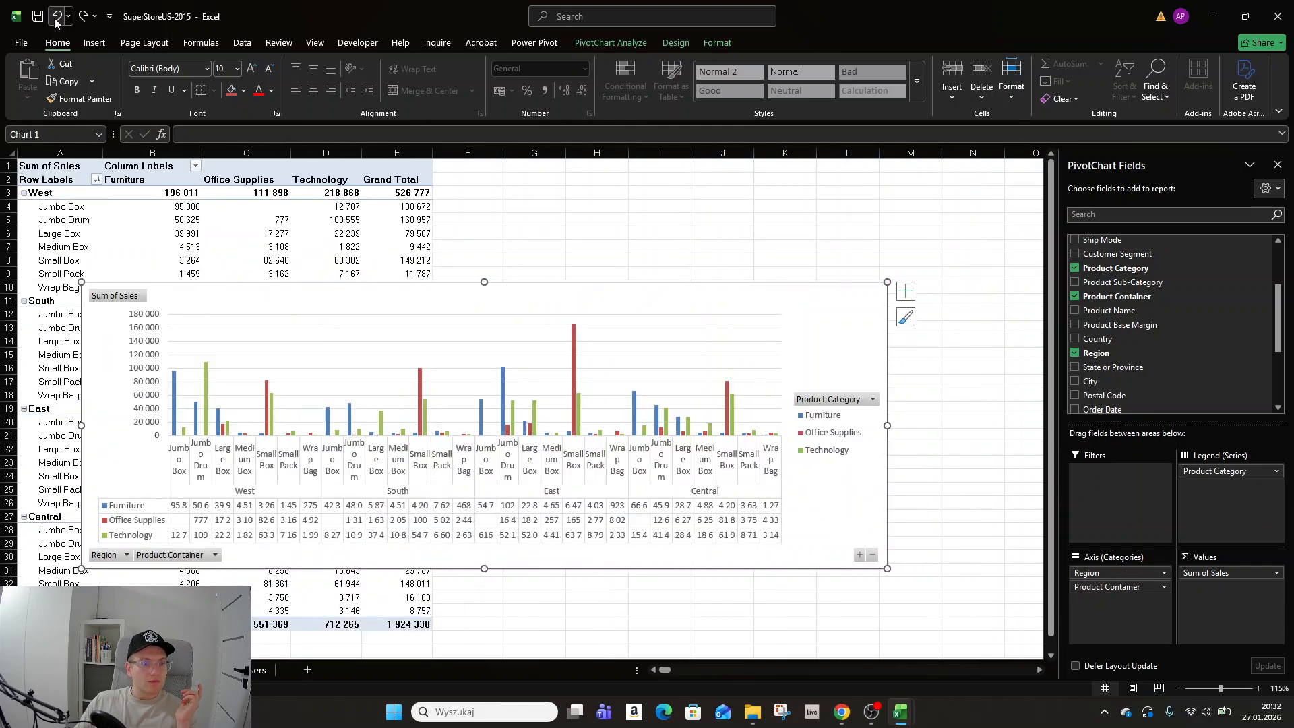
click(57, 18)
click(56, 17)
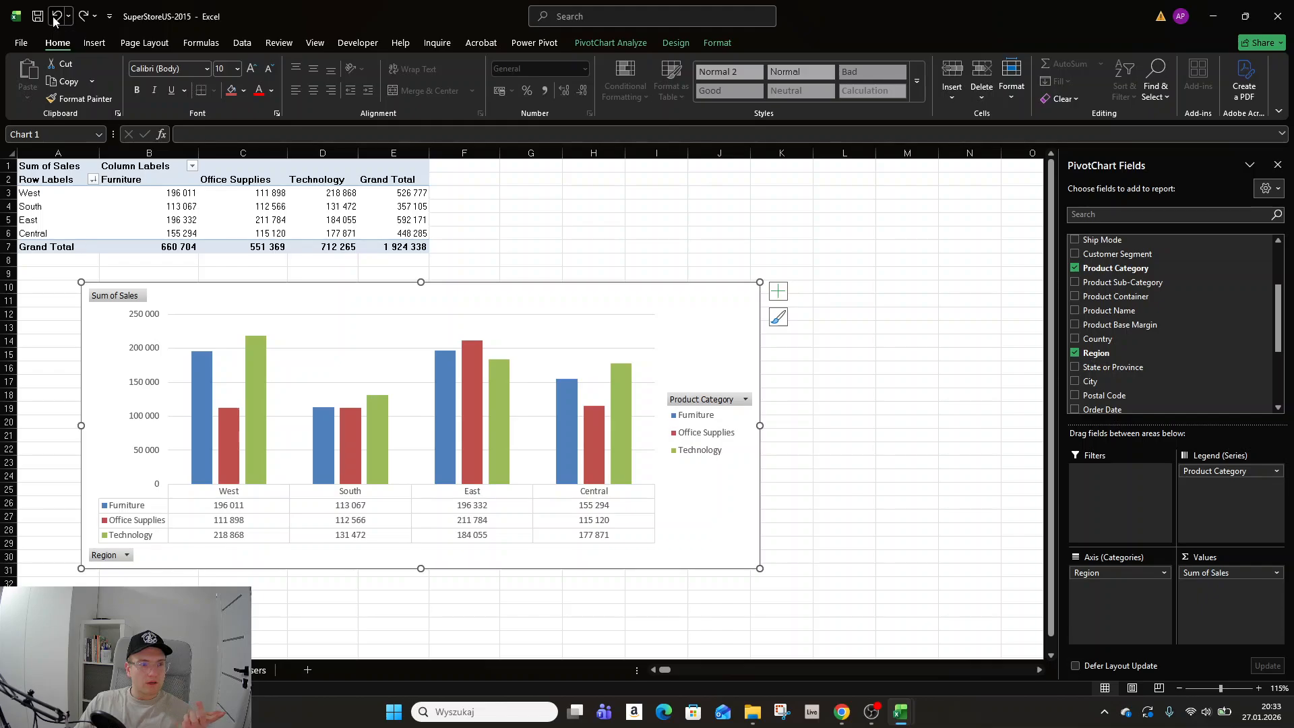
click(53, 16)
click(52, 16)
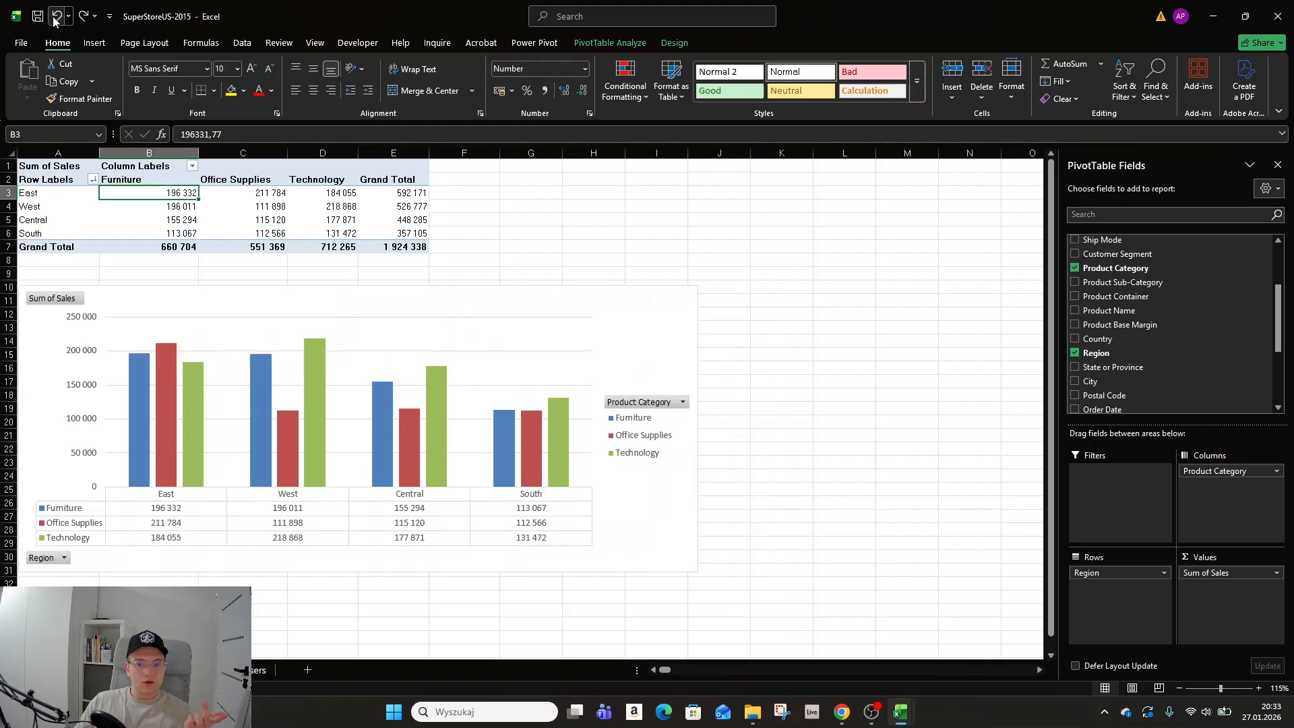
click(53, 16)
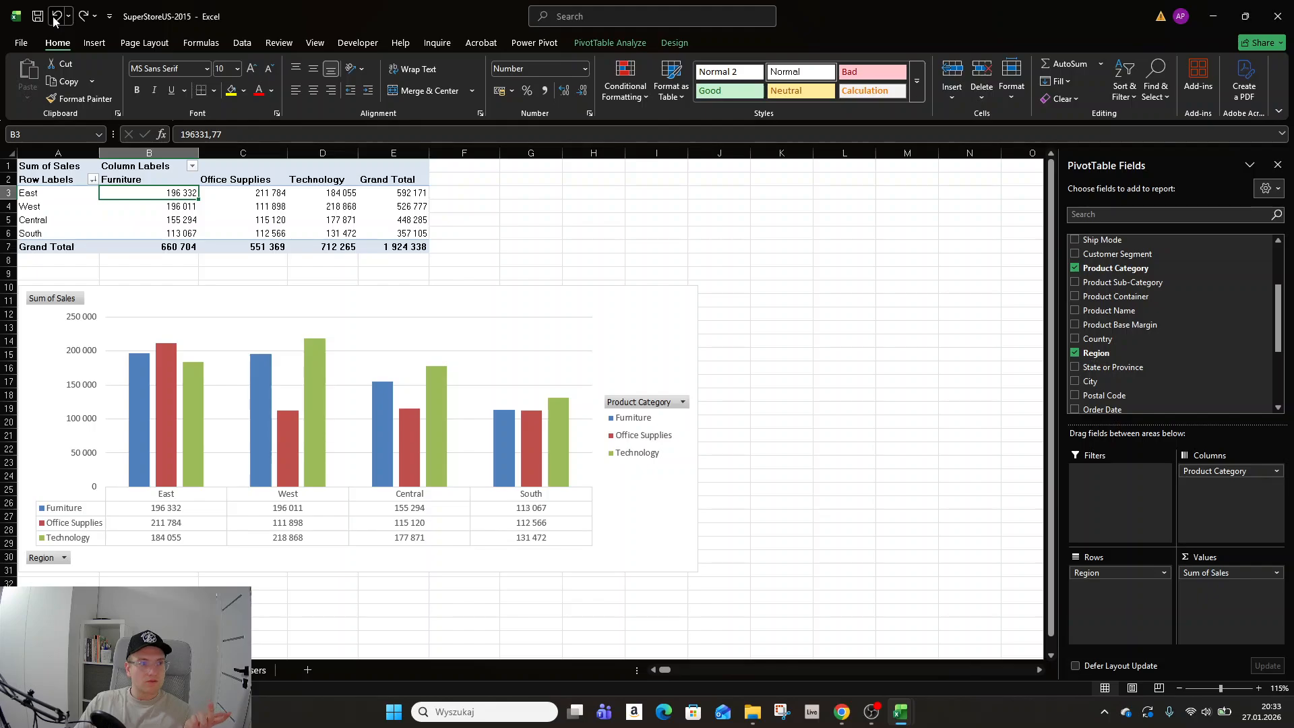
click(83, 17)
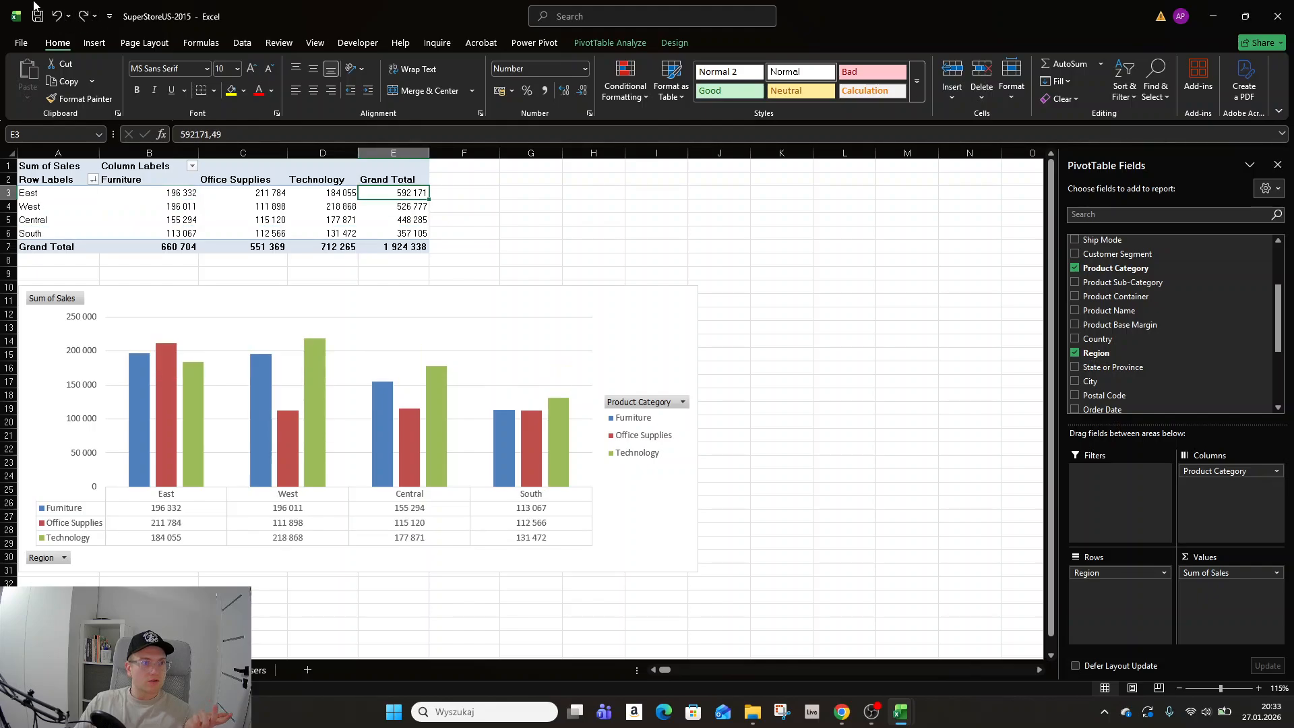
Save the workbook and select empty cell L8 beside the chart.
click(39, 16)
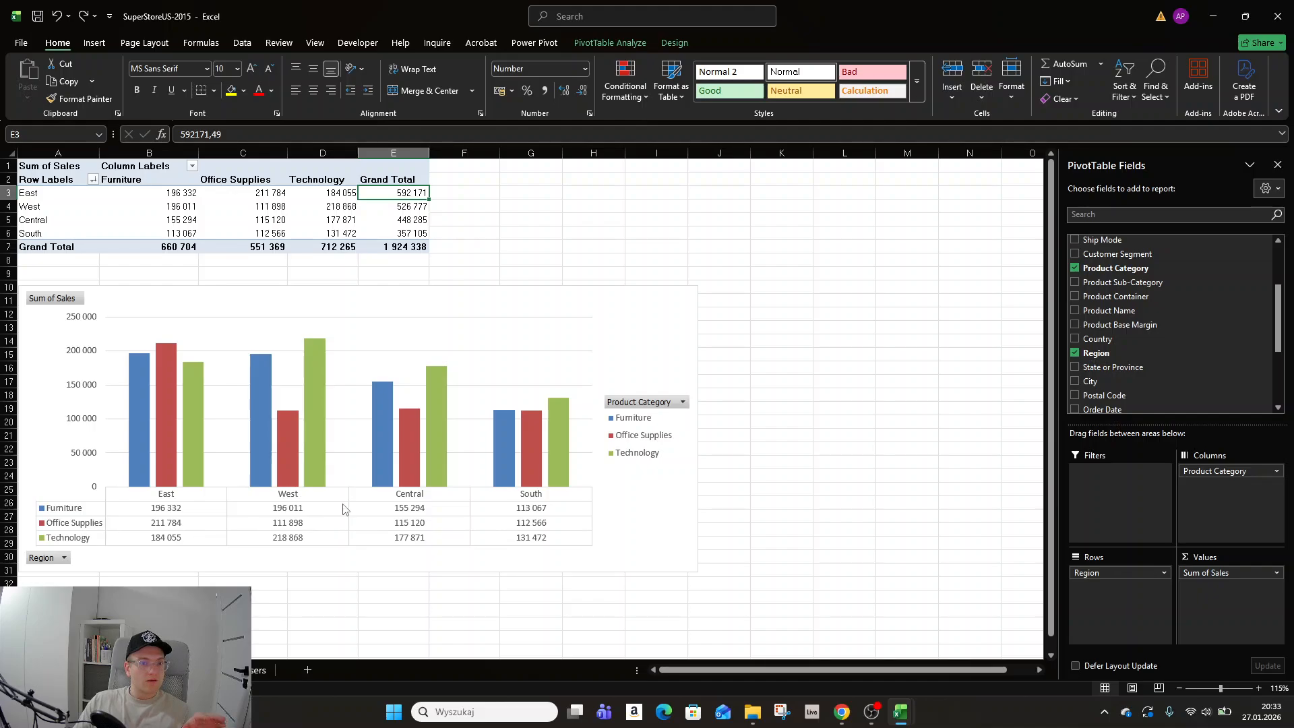
mouse_move(141, 411)
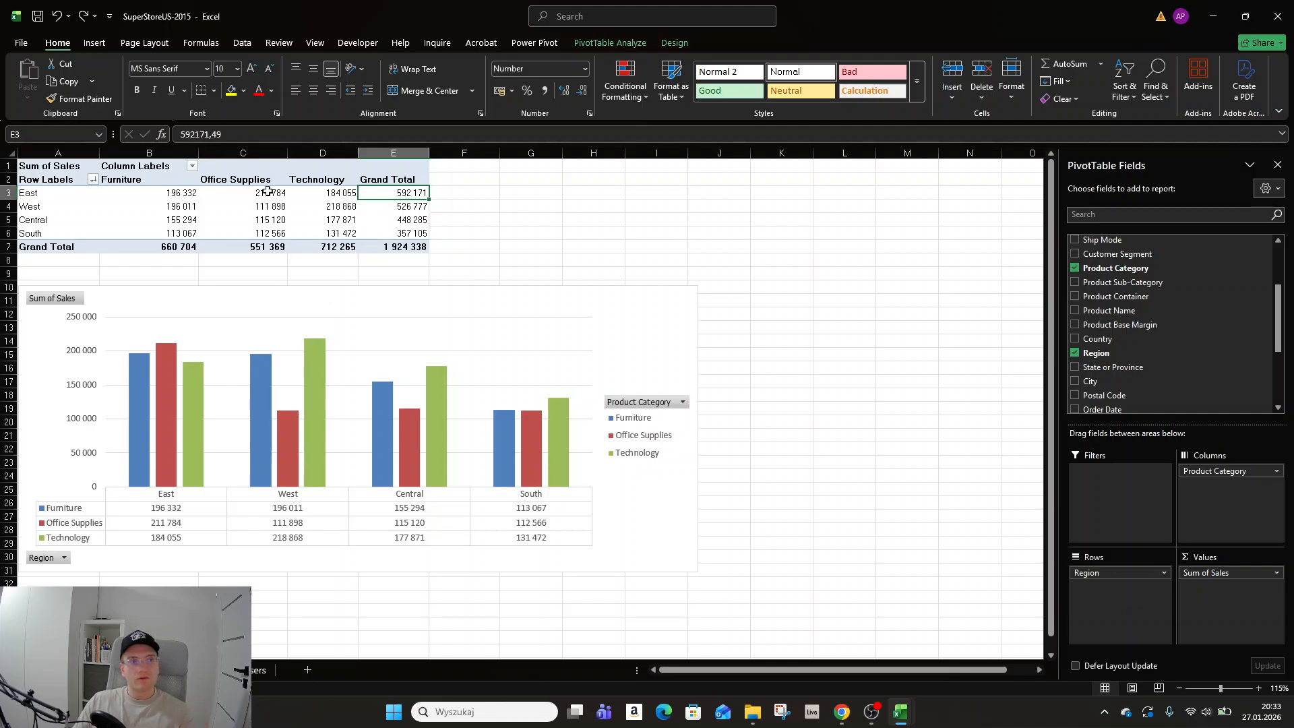
click(836, 261)
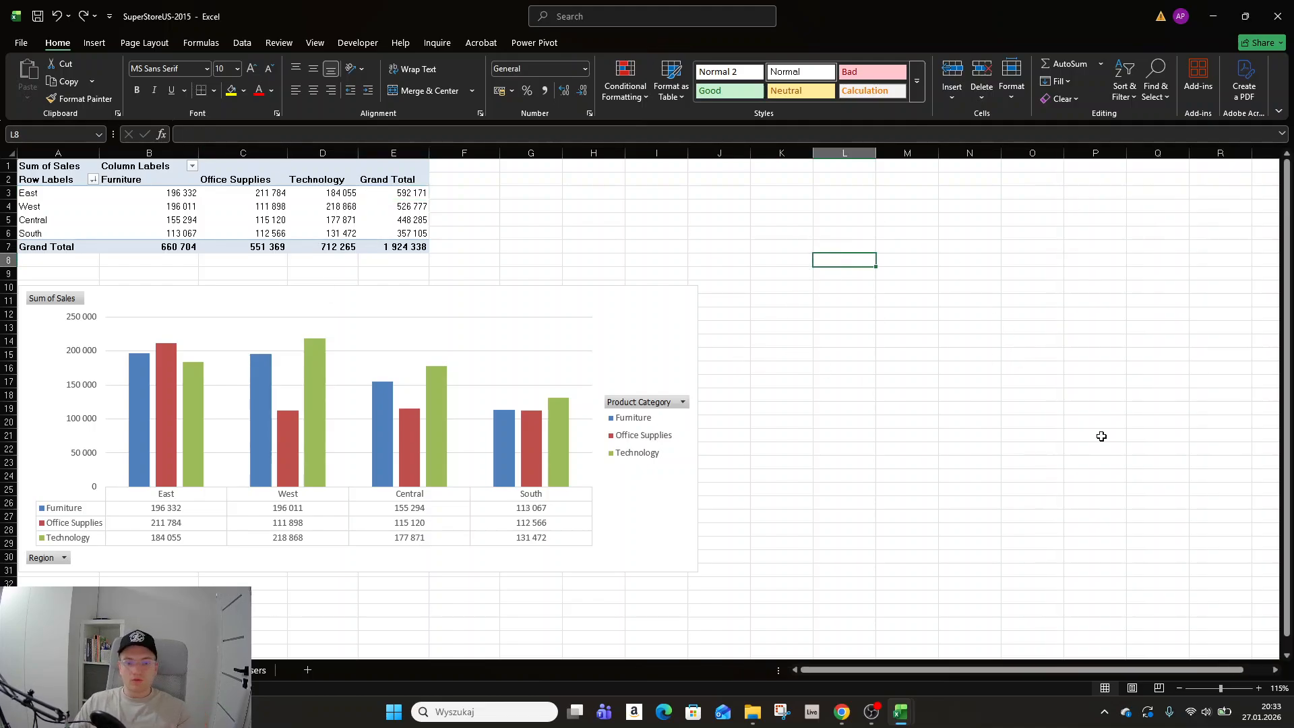